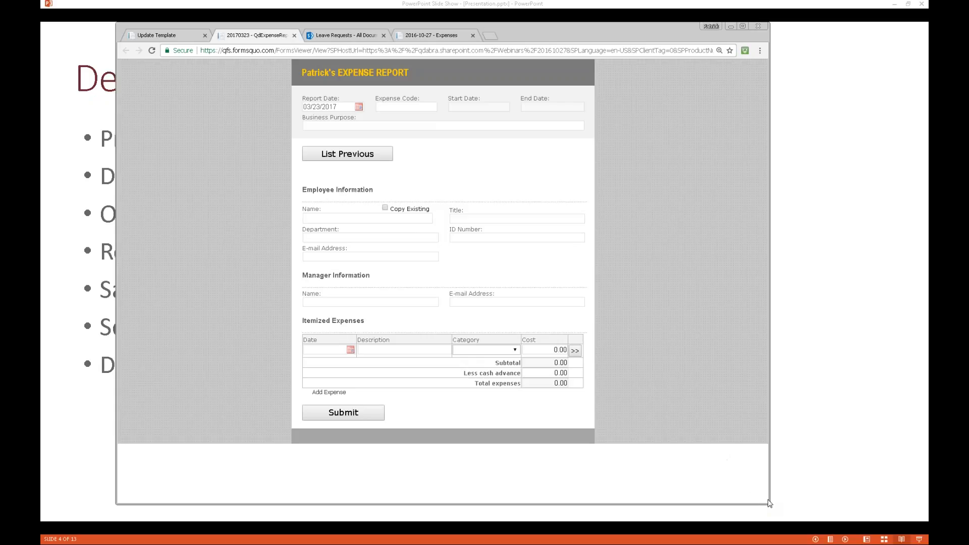
- Widen the Chrome window slightly and switch to the QdExpenseReport design in InfoPath Designer
{"action": "left_click_drag", "start_coordinate": [767, 503], "coordinate": [776, 511]}
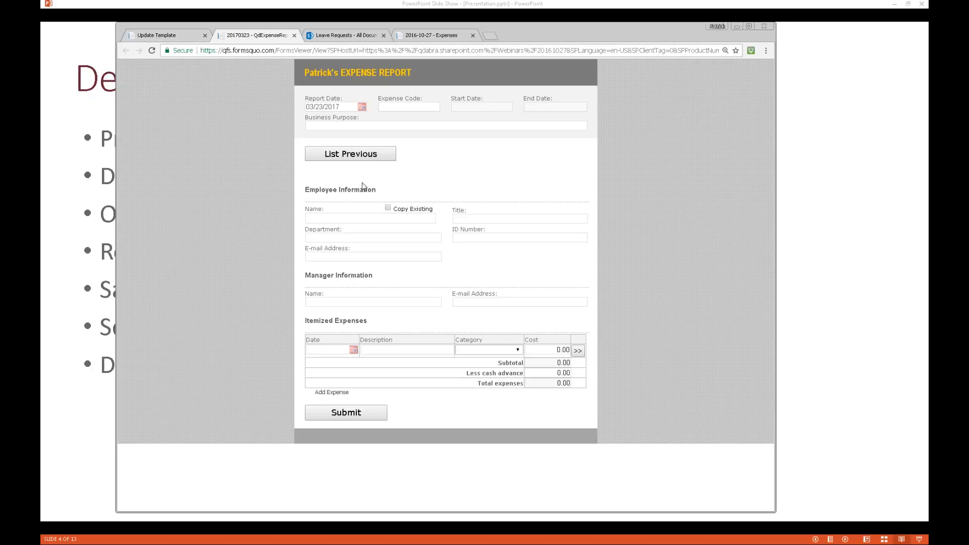
{"action": "key", "text": "alt+Tab"}
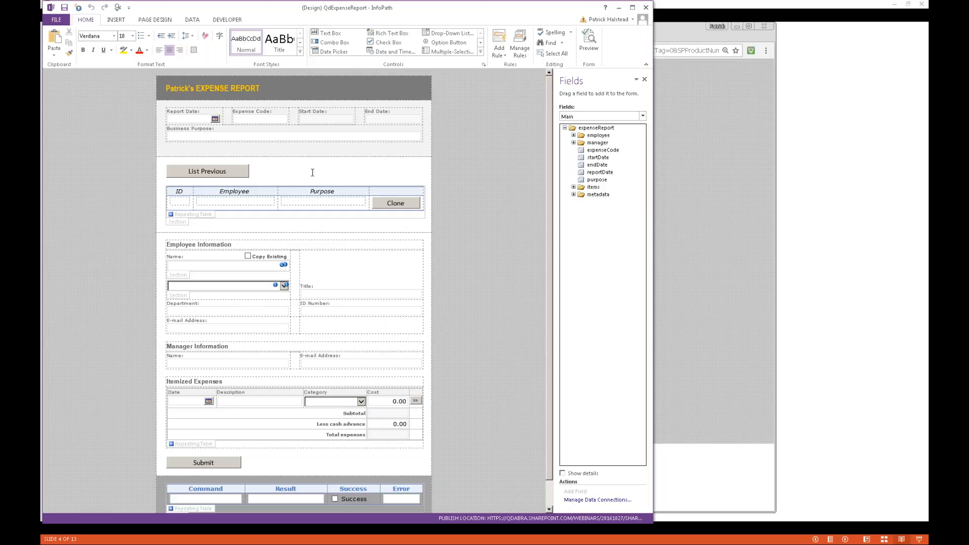
- Inspect the fields bound to the Copy Existing checkbox and Name drop-down, then go back to Chrome
{"action": "left_click_drag", "start_coordinate": [294, 12], "coordinate": [302, 11]}
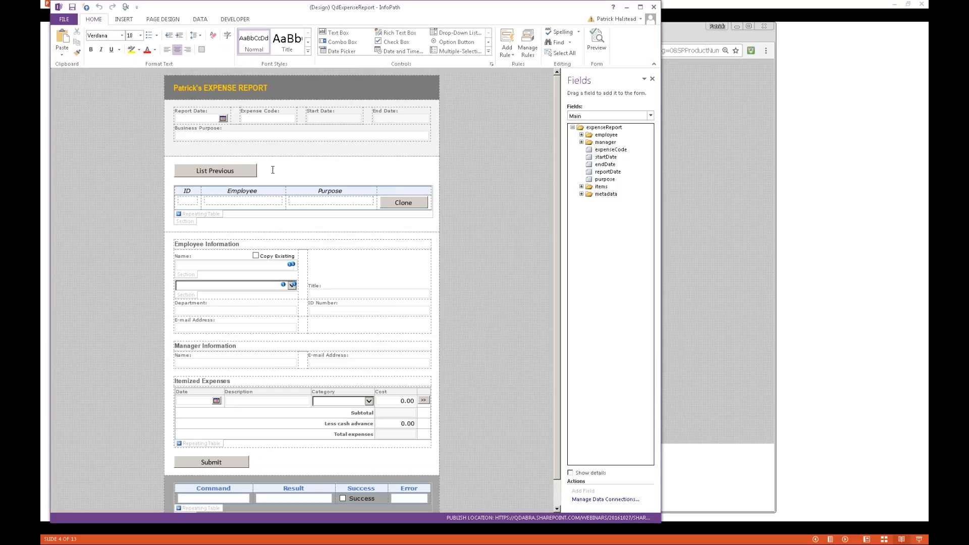
{"action": "left_click", "coordinate": [256, 256]}
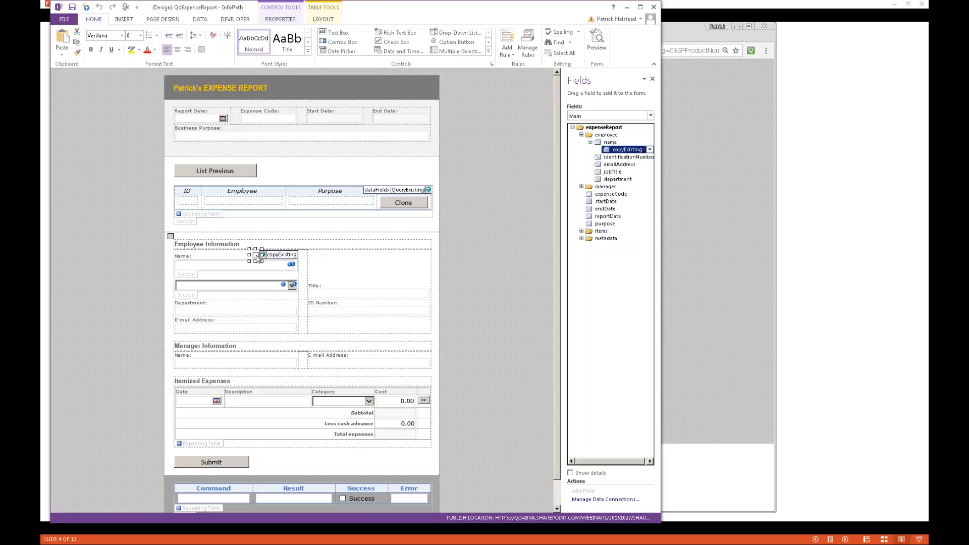
{"action": "left_click", "coordinate": [222, 287]}
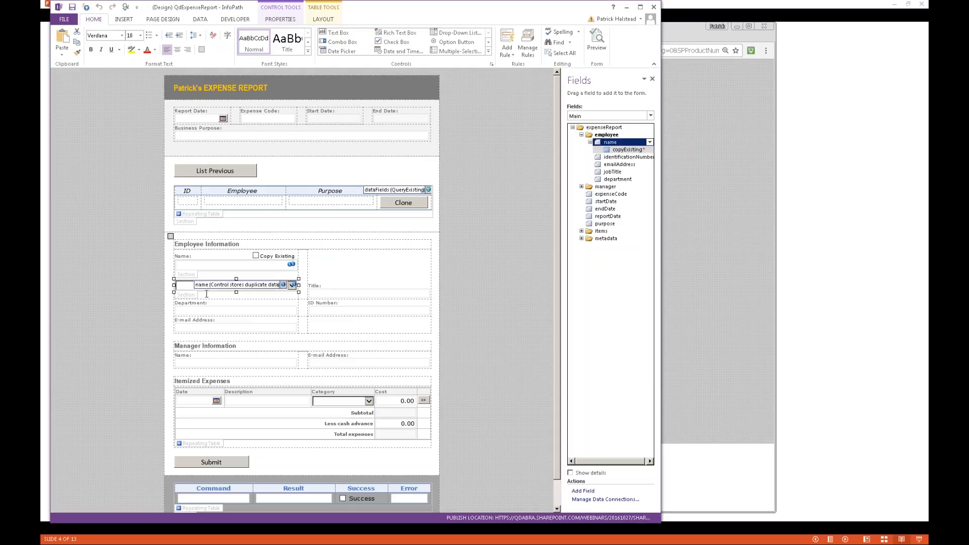
{"action": "left_click", "coordinate": [689, 466]}
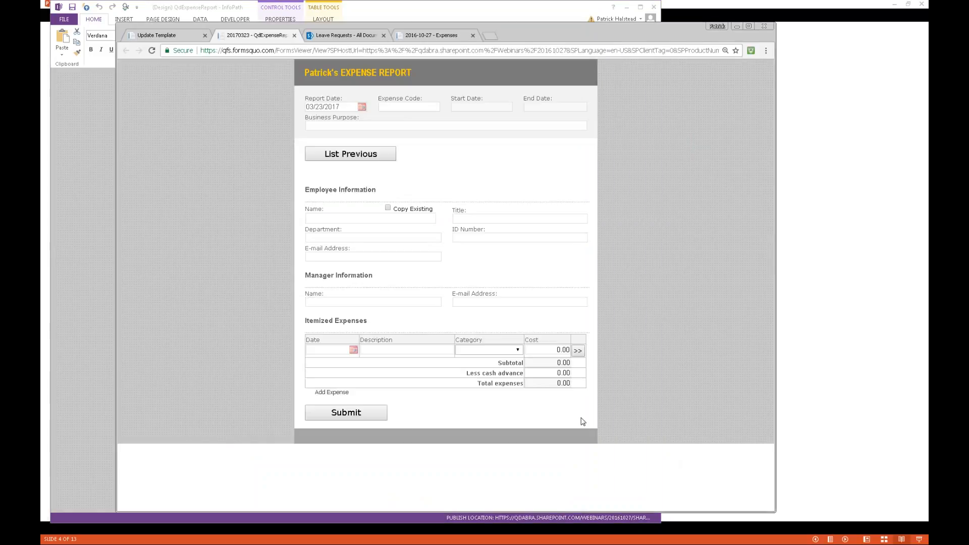
- Tick Copy Existing and pick a previous employee, then open a blank form from Update Template
{"action": "left_click", "coordinate": [388, 208]}
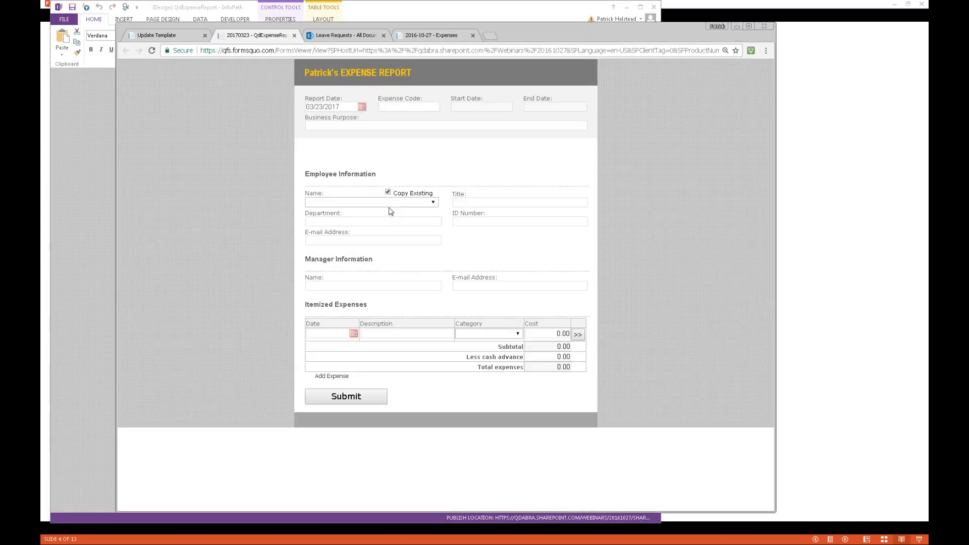
{"action": "left_click", "coordinate": [390, 204]}
{"action": "left_click", "coordinate": [373, 218]}
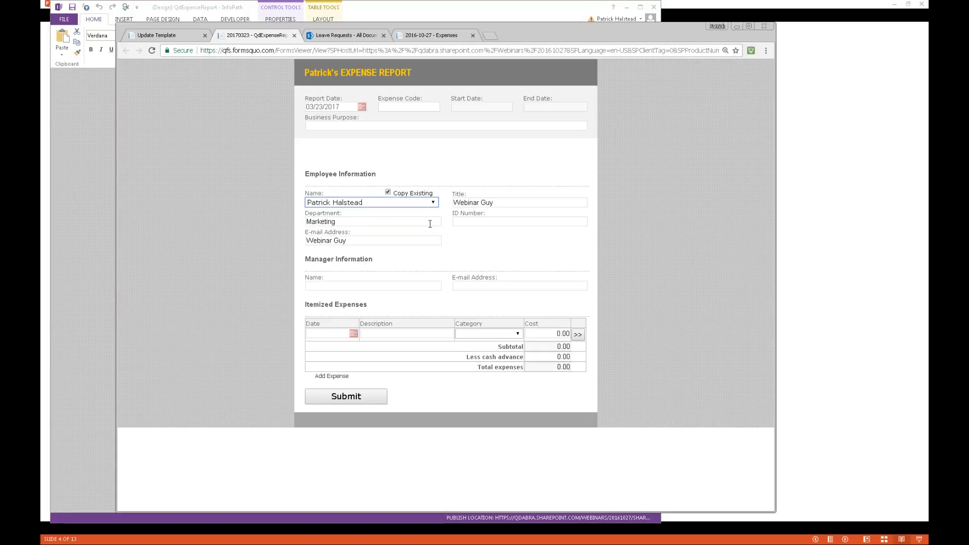
{"action": "left_click", "coordinate": [179, 39]}
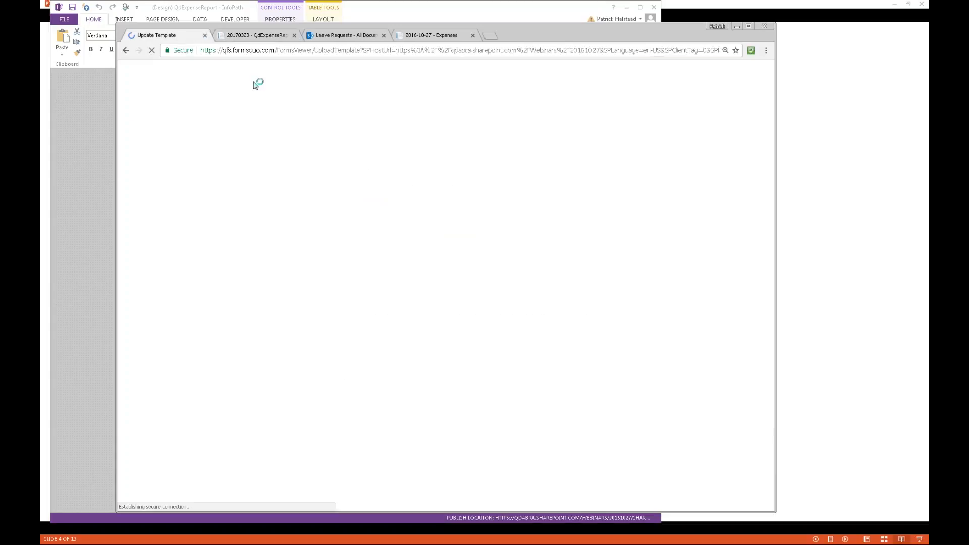
{"action": "left_click", "coordinate": [223, 138]}
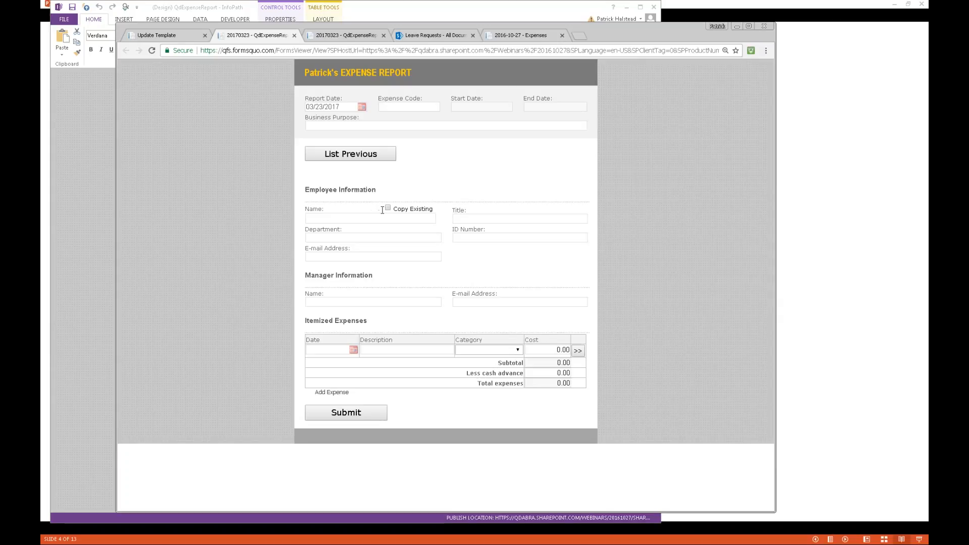
- Enter the employee's name and e-mail, title Dev Lead, department Development, purpose Microsoft Conference
{"action": "left_click", "coordinate": [353, 218]}
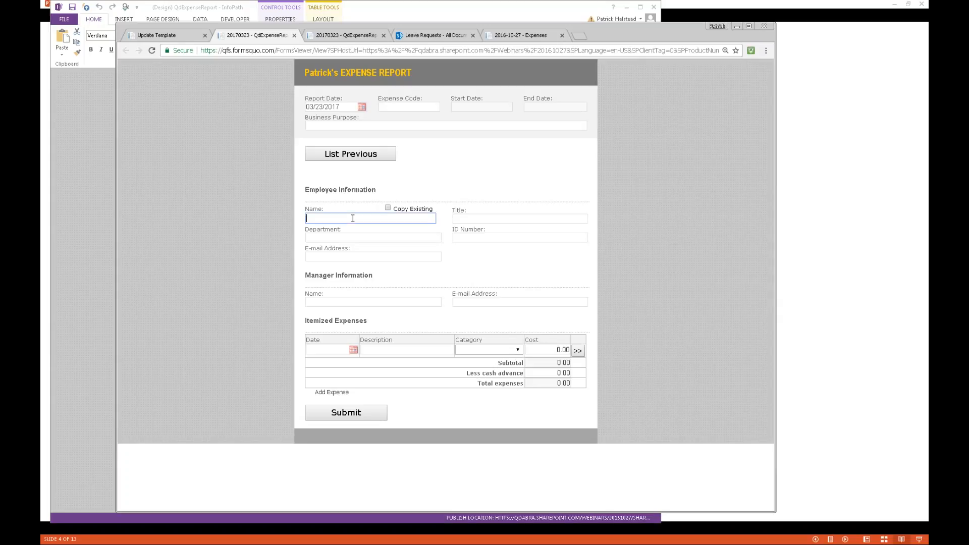
{"action": "left_click", "coordinate": [467, 219]}
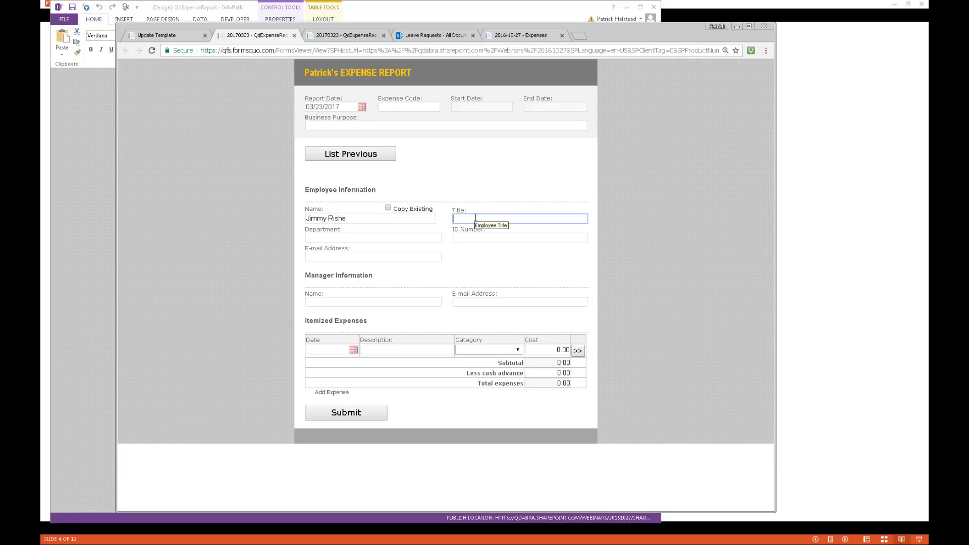
{"action": "type", "text": "D"}
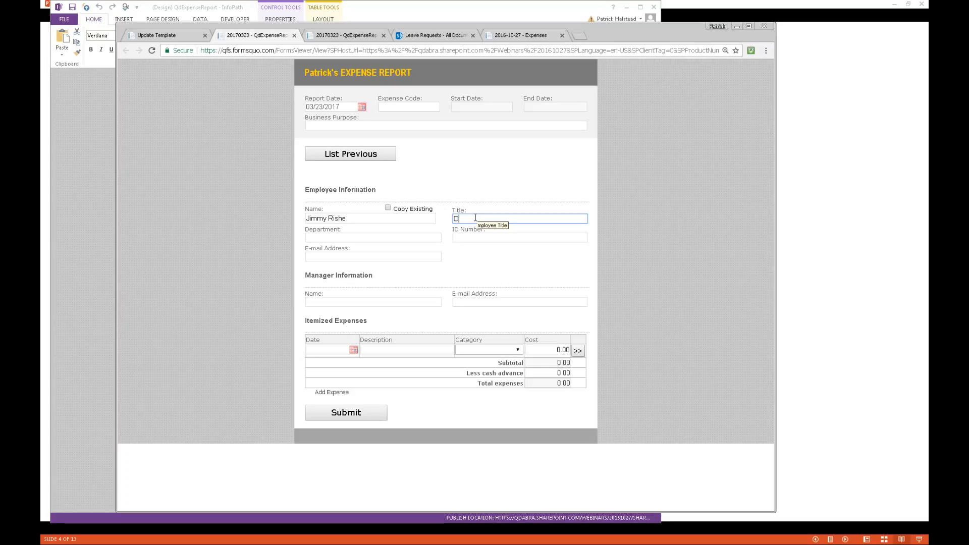
{"action": "type", "text": "ev Lead"}
{"action": "left_click", "coordinate": [397, 237]}
{"action": "type", "text": "Development"}
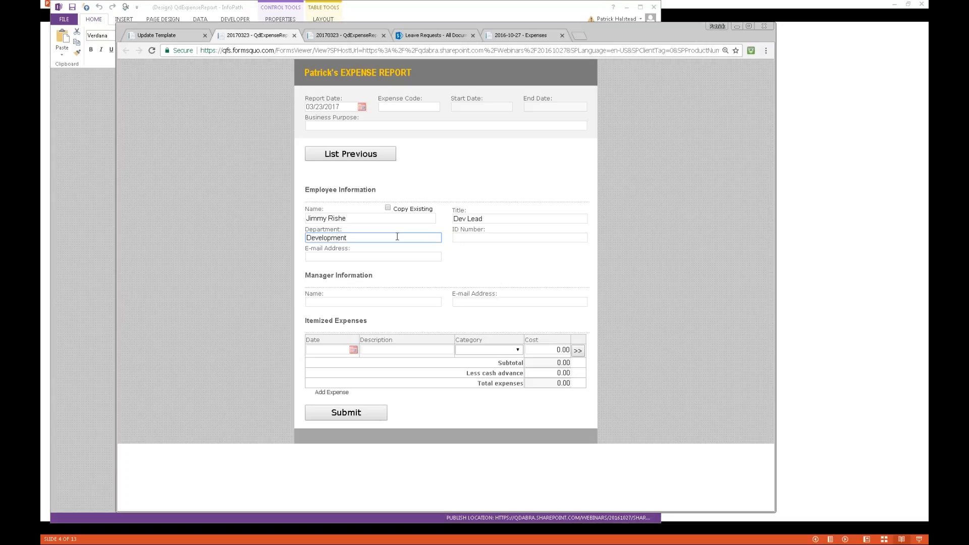
{"action": "left_click", "coordinate": [476, 238]}
{"action": "left_click", "coordinate": [365, 256]}
{"action": "left_click", "coordinate": [336, 124]}
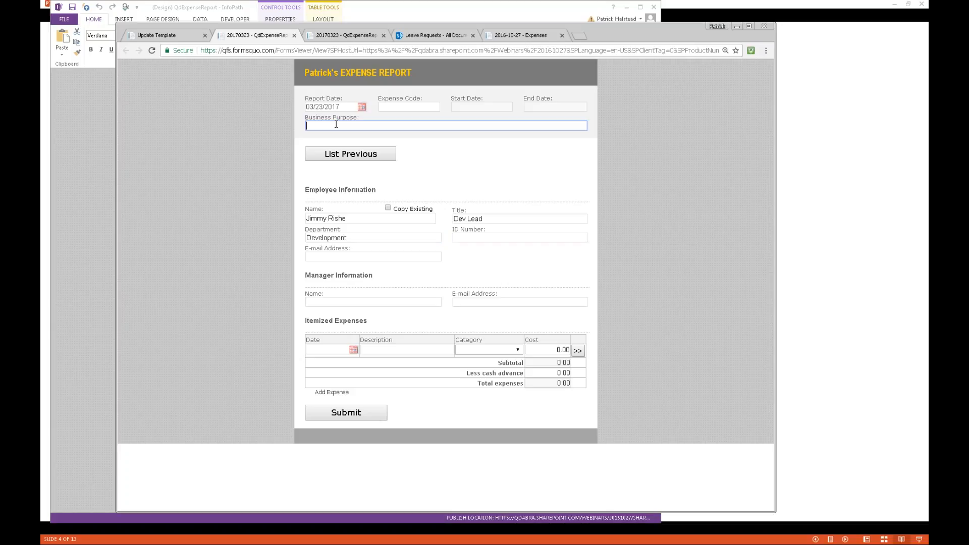
{"action": "type", "text": "Microsof"}
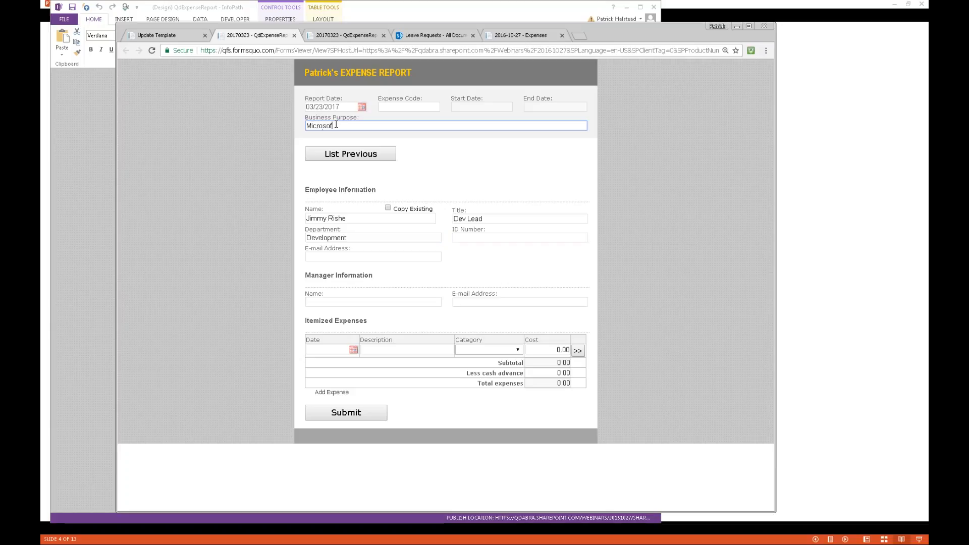
{"action": "type", "text": "t Conference"}
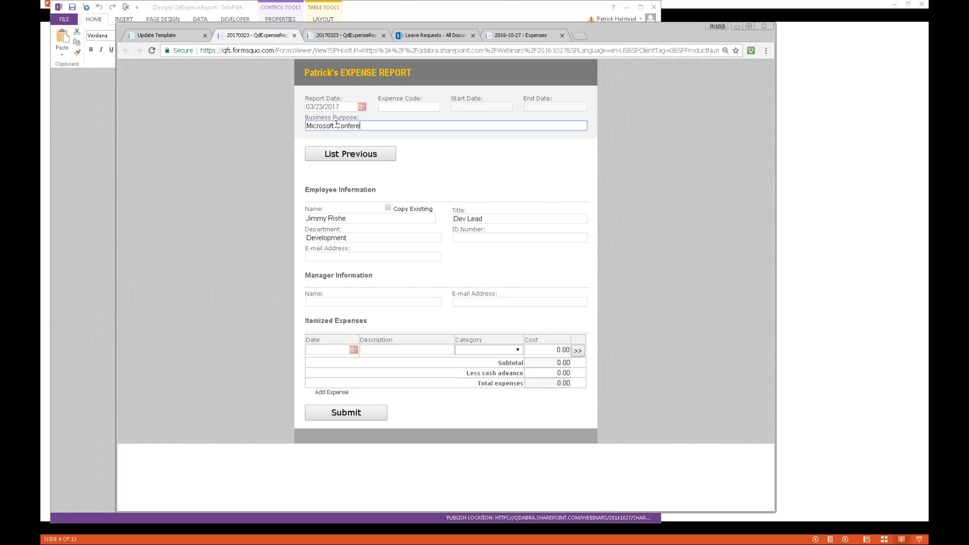
{"action": "left_click", "coordinate": [355, 257]}
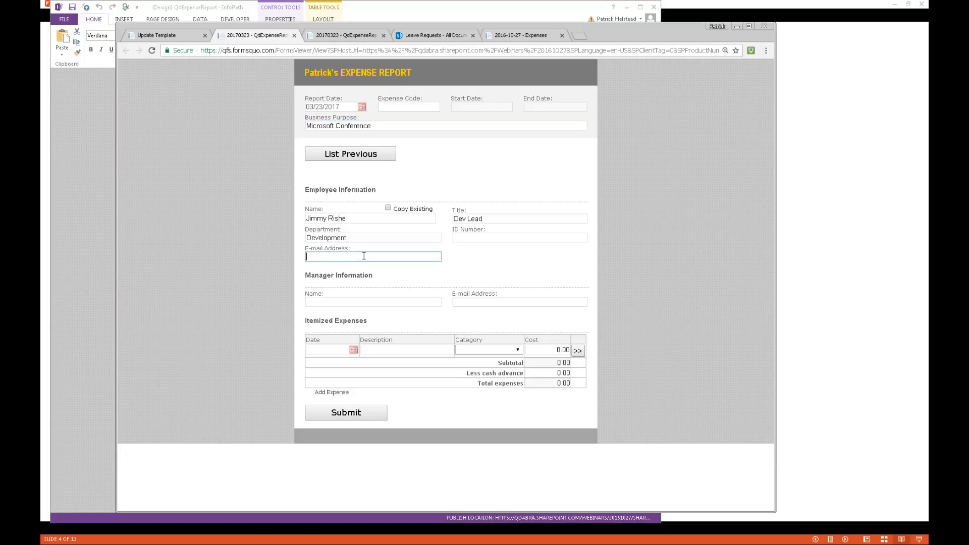
- Add a March 23, 2017 MVP Summit expense, category Other, cost 99.00, and submit the report
{"action": "left_click", "coordinate": [353, 350]}
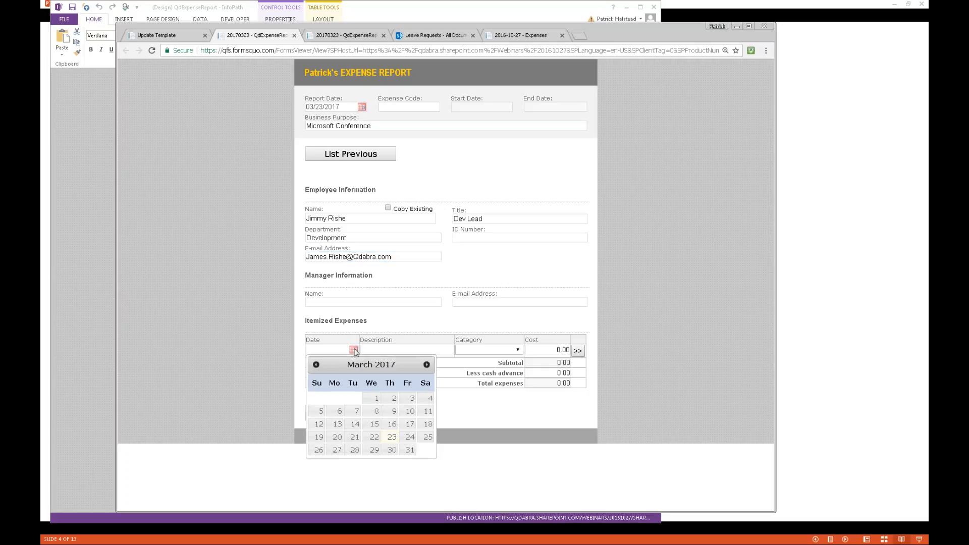
{"action": "left_click", "coordinate": [391, 437]}
{"action": "left_click", "coordinate": [410, 349]}
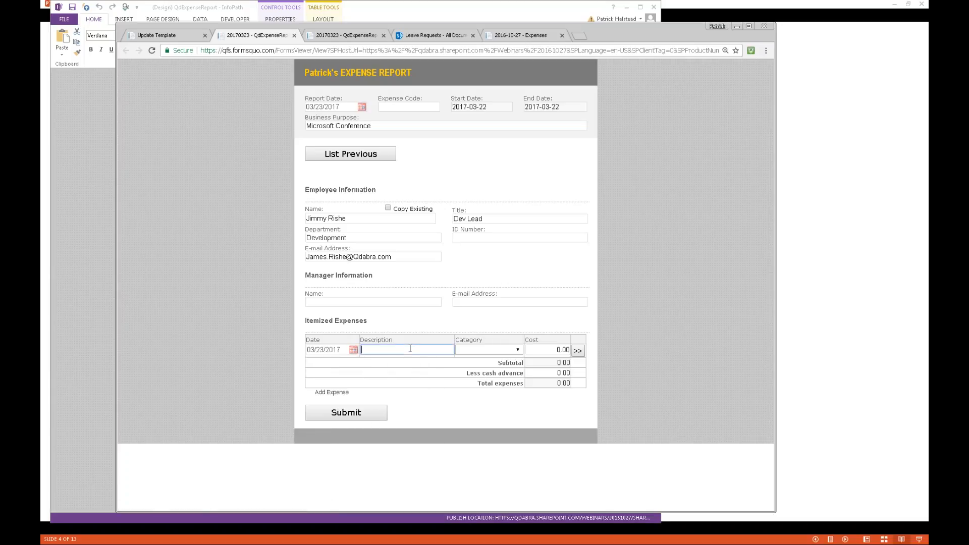
{"action": "type", "text": "MVP Summit"}
{"action": "key", "text": "Tab"}
{"action": "left_click", "coordinate": [507, 351]}
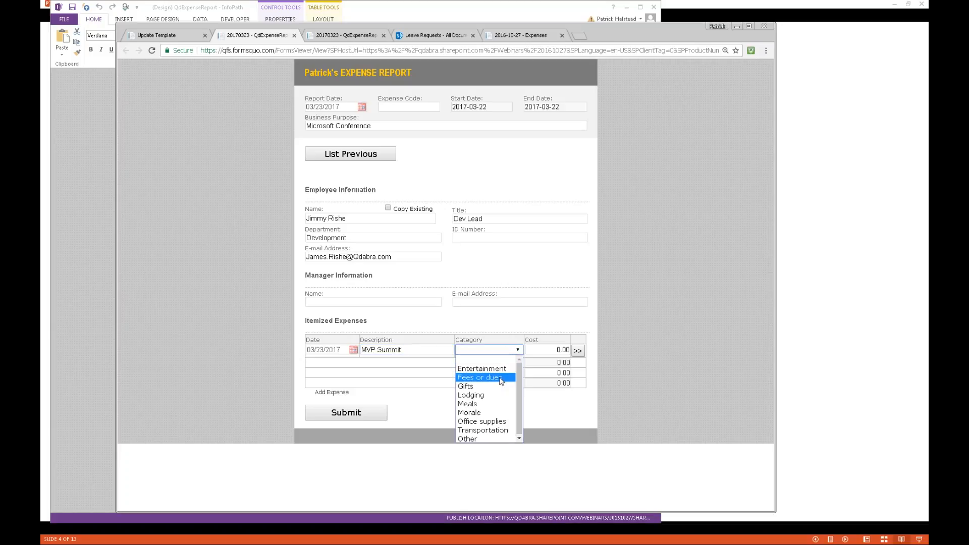
{"action": "left_click", "coordinate": [489, 440]}
{"action": "left_click", "coordinate": [539, 350]}
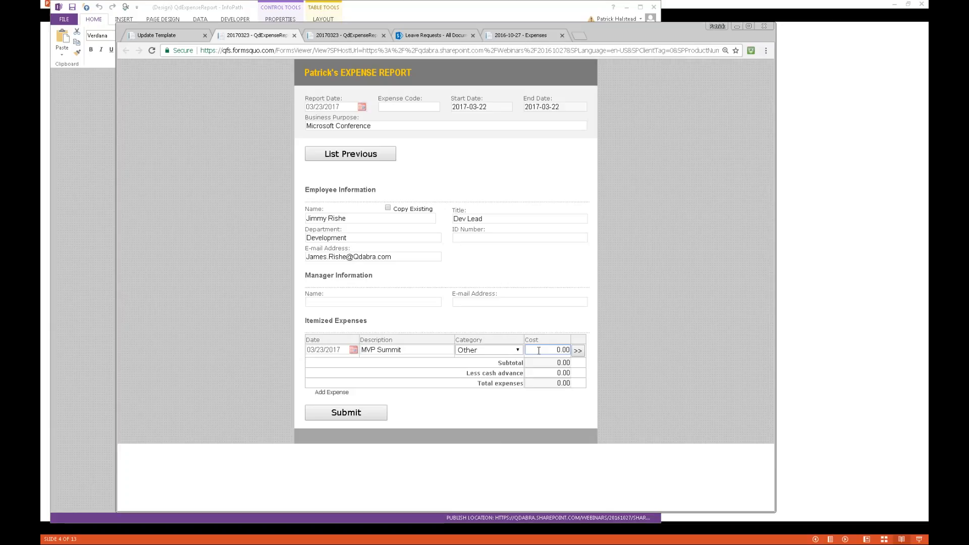
{"action": "type", "text": "99"}
{"action": "key", "text": "Right"}
{"action": "key", "text": "BackSpace"}
{"action": "key", "text": "Tab"}
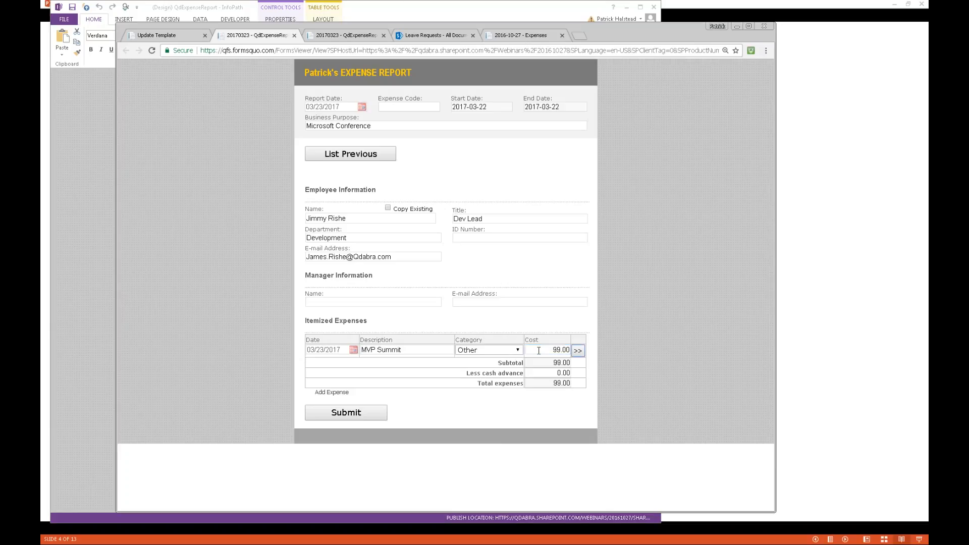
{"action": "left_click", "coordinate": [347, 417]}
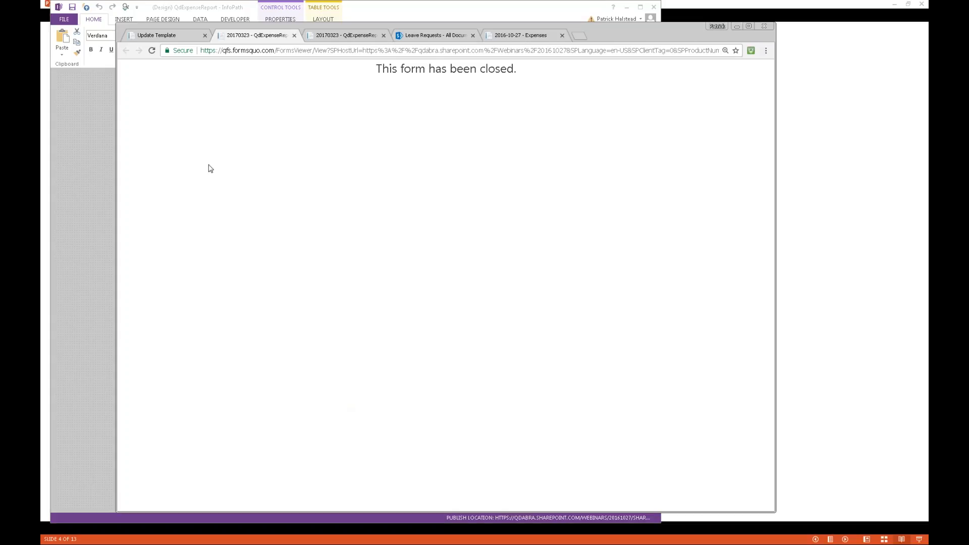
- Open another blank expense form from Update Template and tick Copy Existing
{"action": "left_click", "coordinate": [153, 37]}
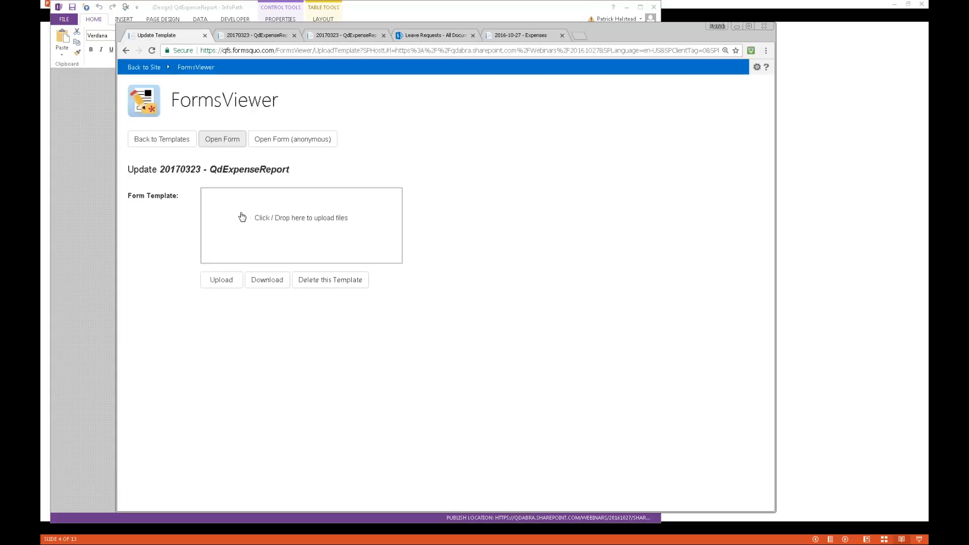
{"action": "left_click", "coordinate": [223, 137]}
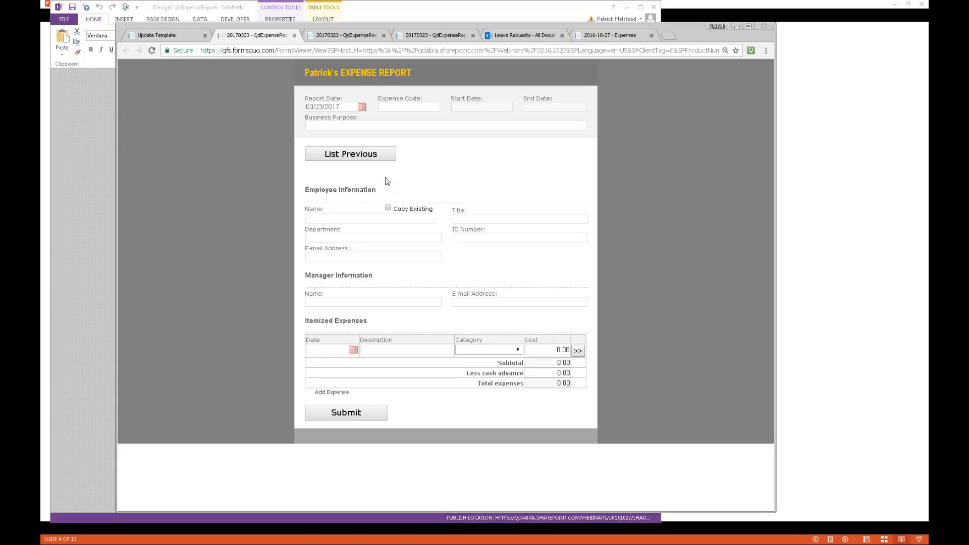
{"action": "left_click", "coordinate": [388, 208]}
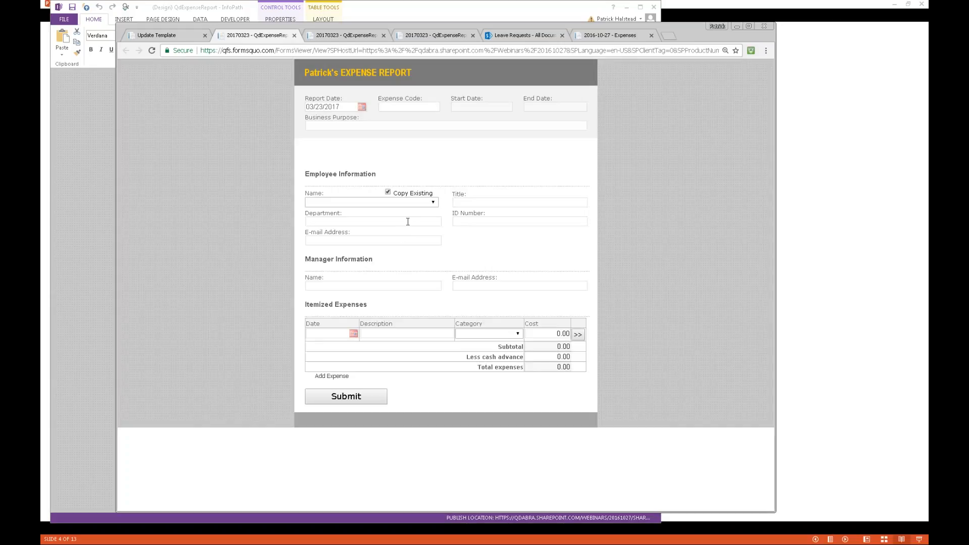
- Fill details from the newly submitted employee, then the first employee, and return to InfoPath
{"action": "left_click", "coordinate": [411, 202]}
{"action": "left_click", "coordinate": [395, 230]}
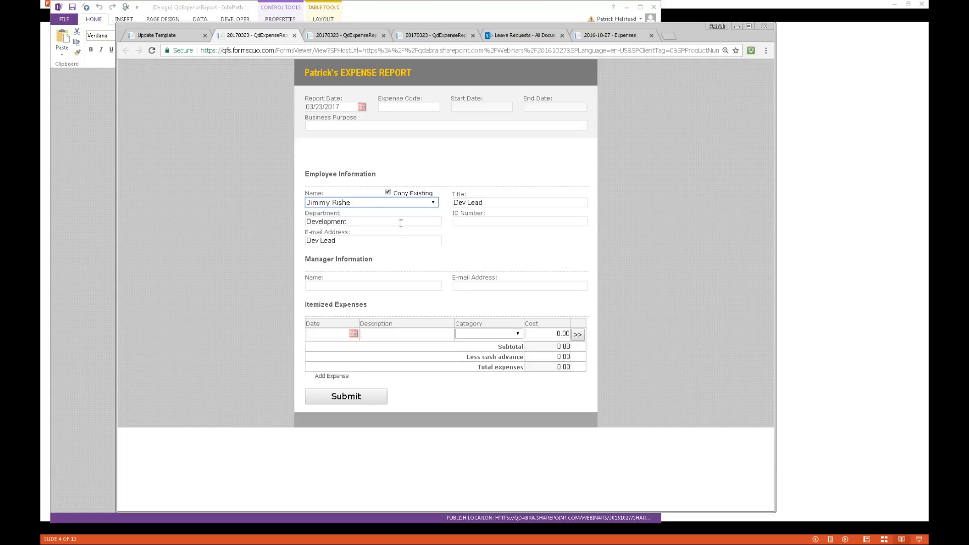
{"action": "left_click", "coordinate": [429, 204]}
{"action": "left_click", "coordinate": [426, 220]}
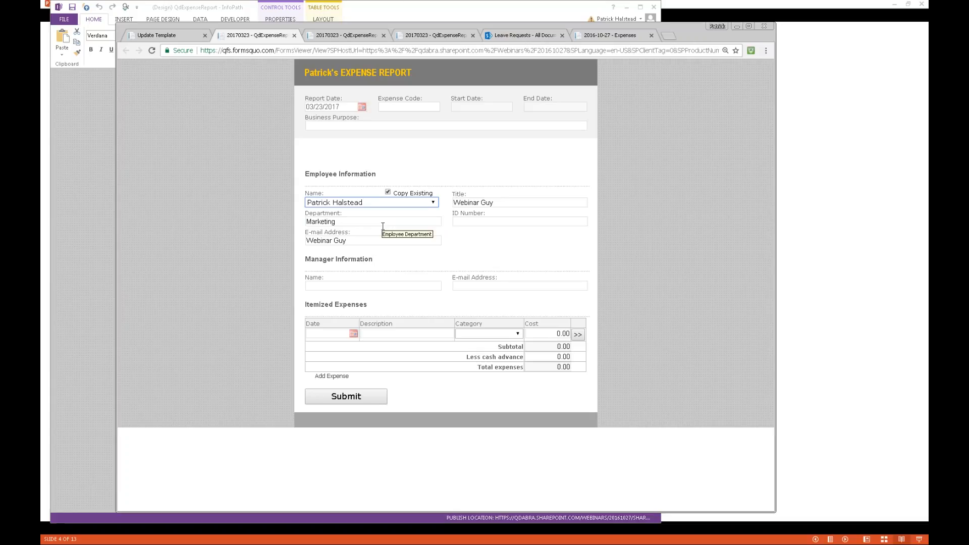
{"action": "left_click", "coordinate": [92, 149]}
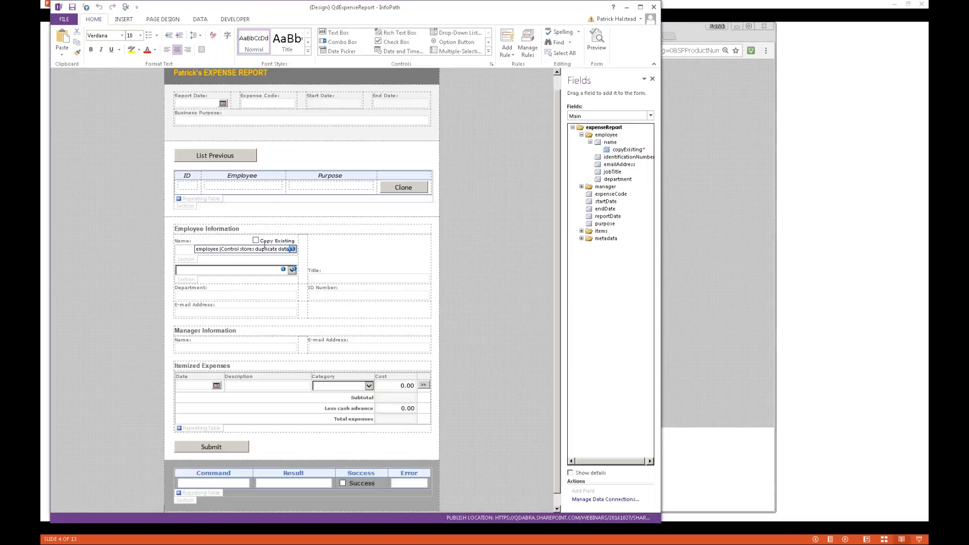
- Select the upper employee section and show its Hide if Copying rule (copyExisting = TRUE) in Manage Rules
{"action": "left_click", "coordinate": [192, 263]}
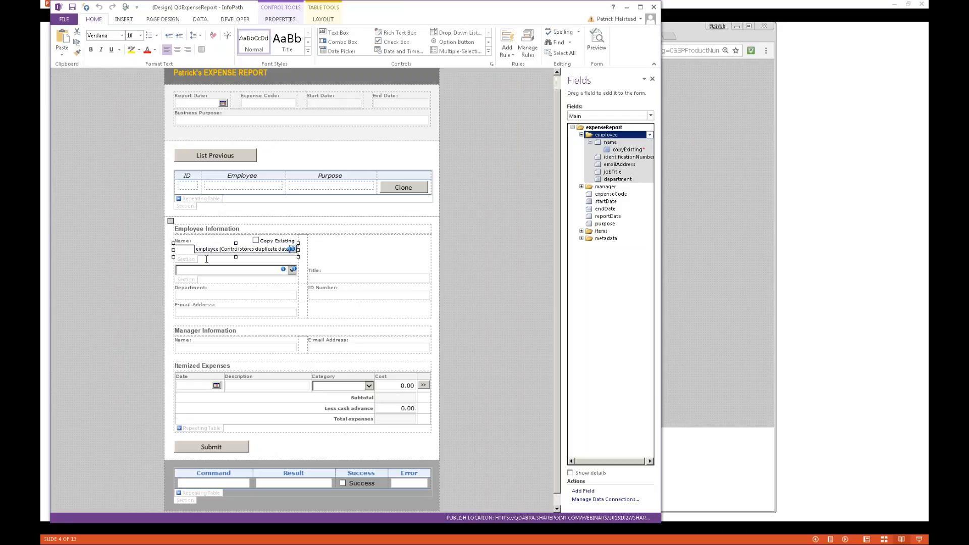
{"action": "left_click_drag", "start_coordinate": [202, 257], "coordinate": [193, 283]}
{"action": "left_click", "coordinate": [191, 260]}
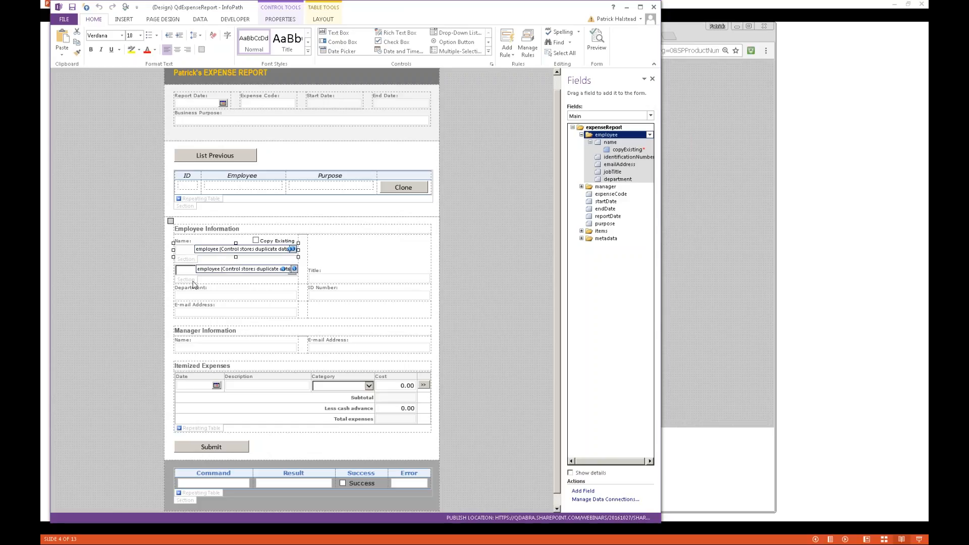
{"action": "left_click", "coordinate": [191, 254]}
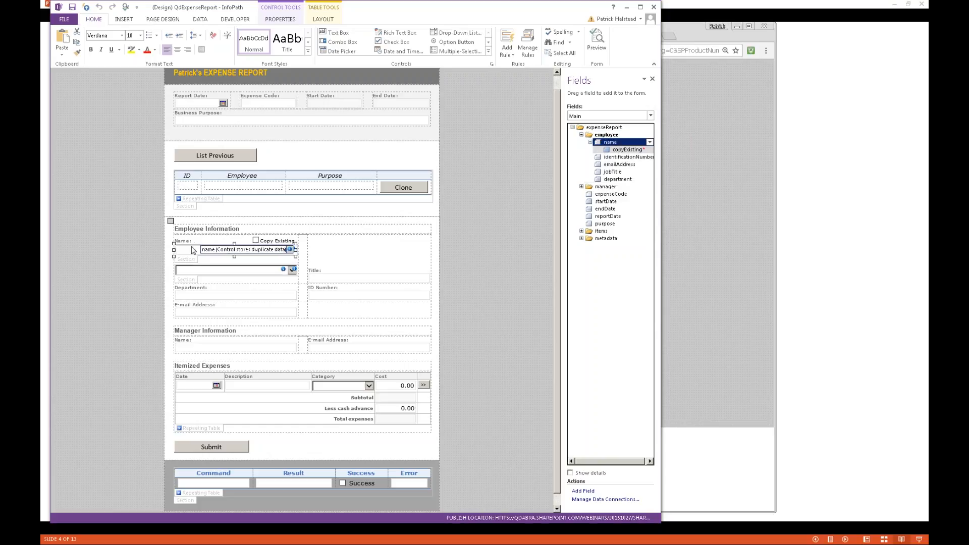
{"action": "left_click", "coordinate": [200, 273]}
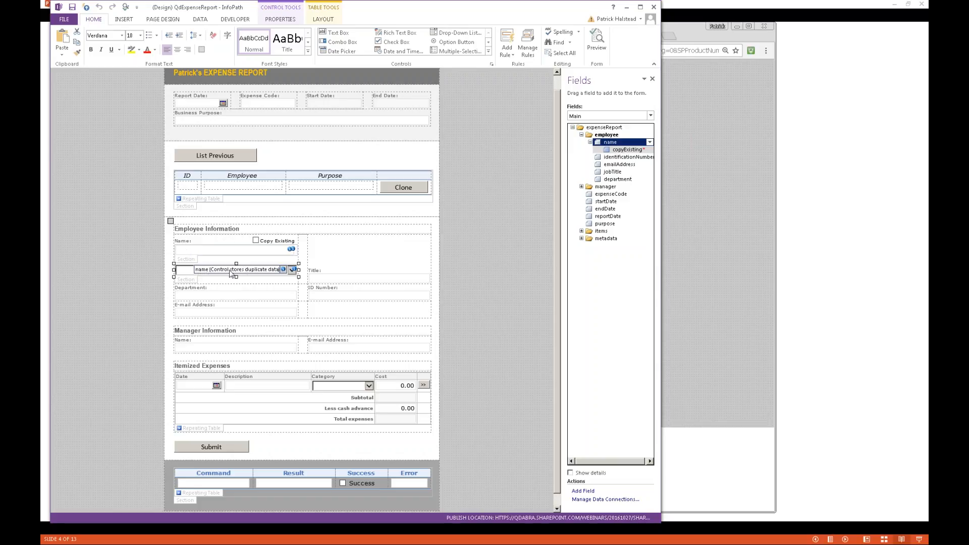
{"action": "left_click", "coordinate": [196, 263]}
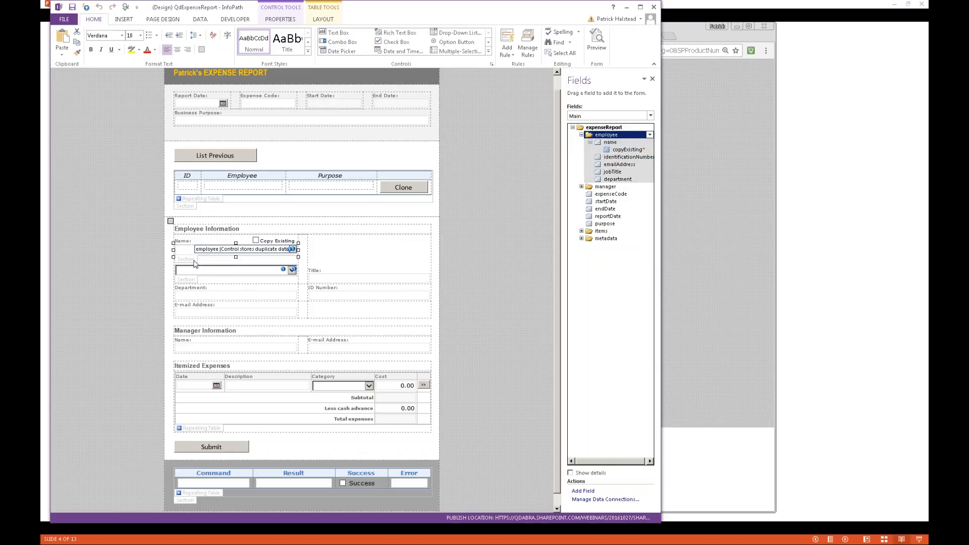
{"action": "left_click", "coordinate": [527, 44]}
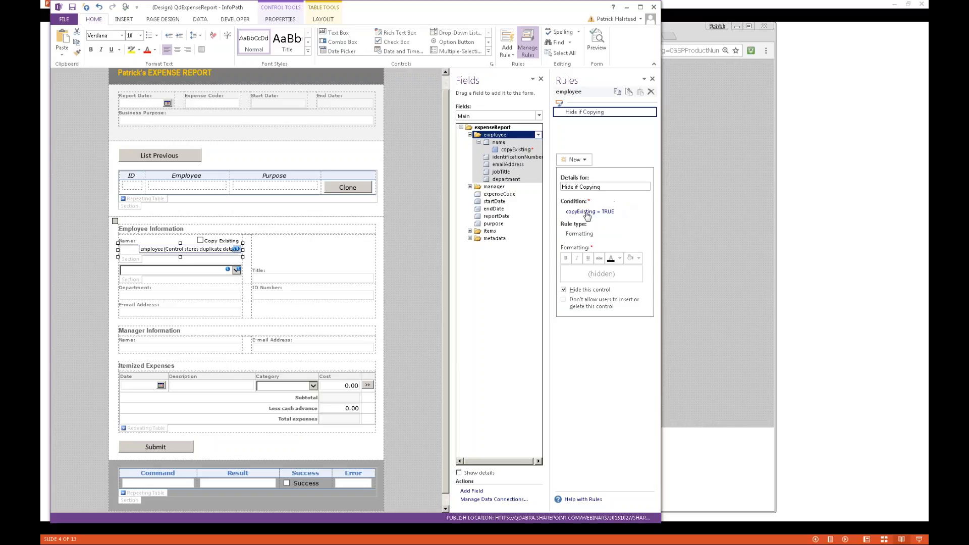
- Review the name dropdown's Copy Values From Existing rule, opening then cancelling the identificationNumber action
{"action": "left_click", "coordinate": [136, 272]}
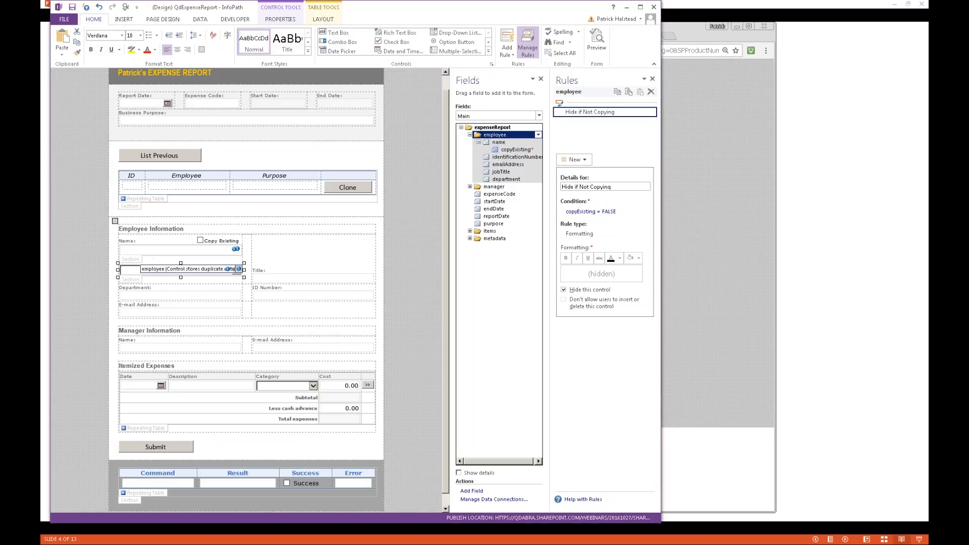
{"action": "left_click", "coordinate": [128, 274]}
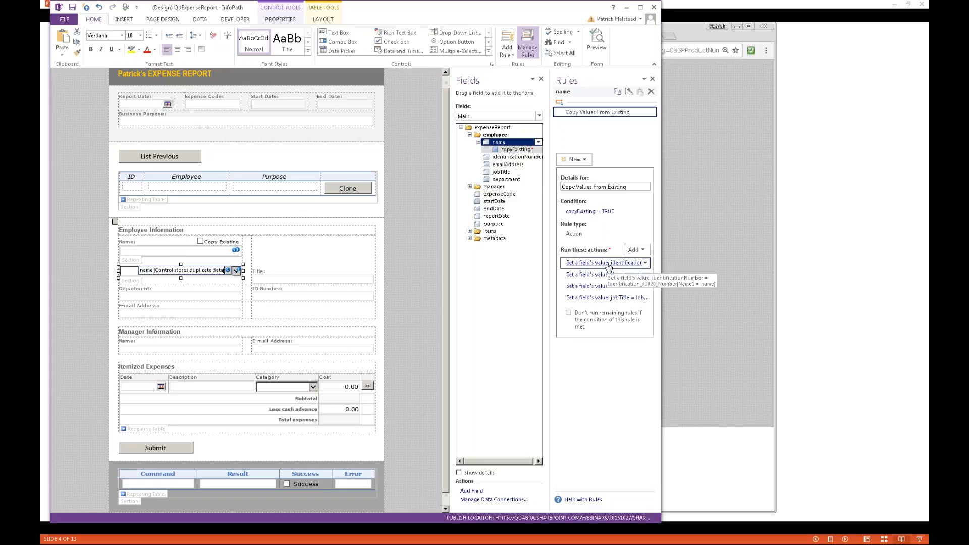
{"action": "left_click", "coordinate": [576, 263]}
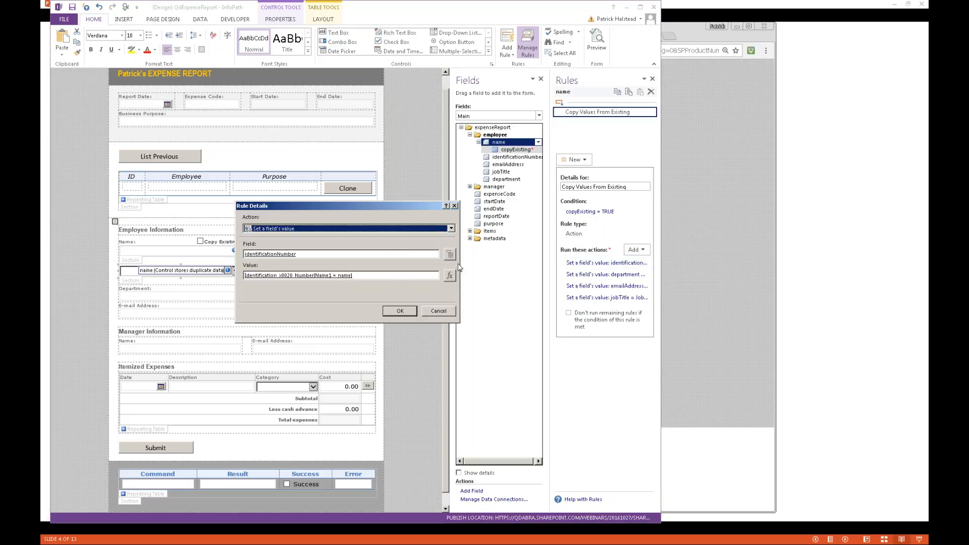
{"action": "left_click", "coordinate": [446, 312]}
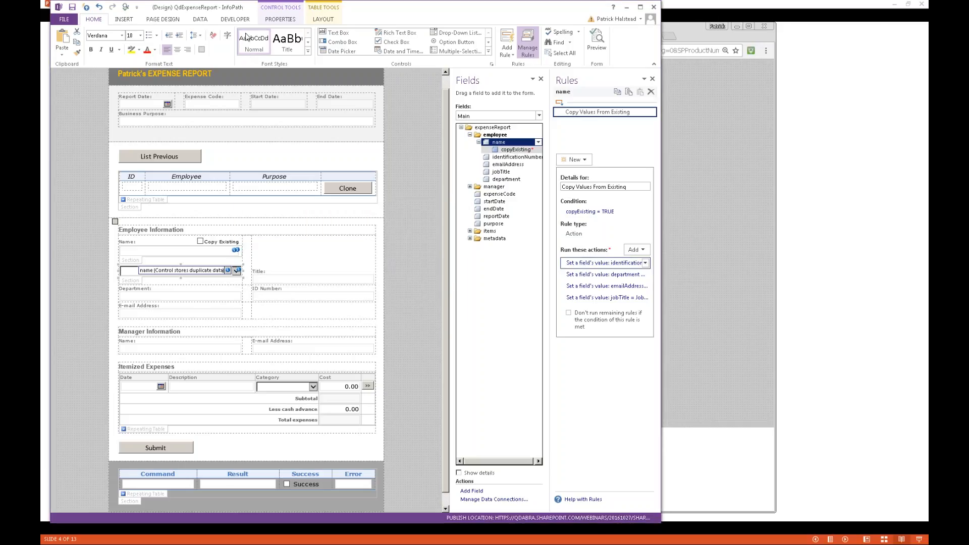
{"action": "left_click", "coordinate": [200, 20]}
- Inspect the QueryExisting connection in the Data Connections list
{"action": "left_click", "coordinate": [284, 43]}
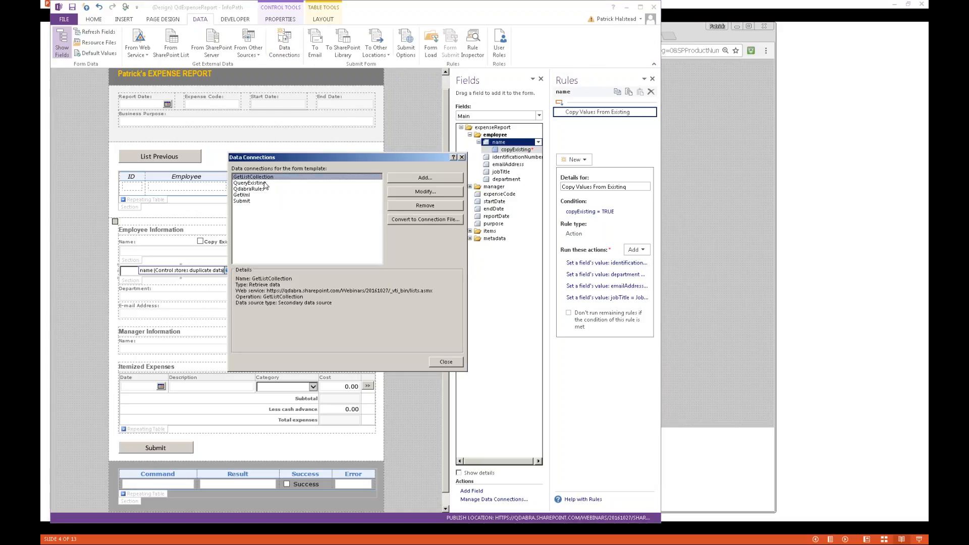
{"action": "left_click", "coordinate": [285, 184]}
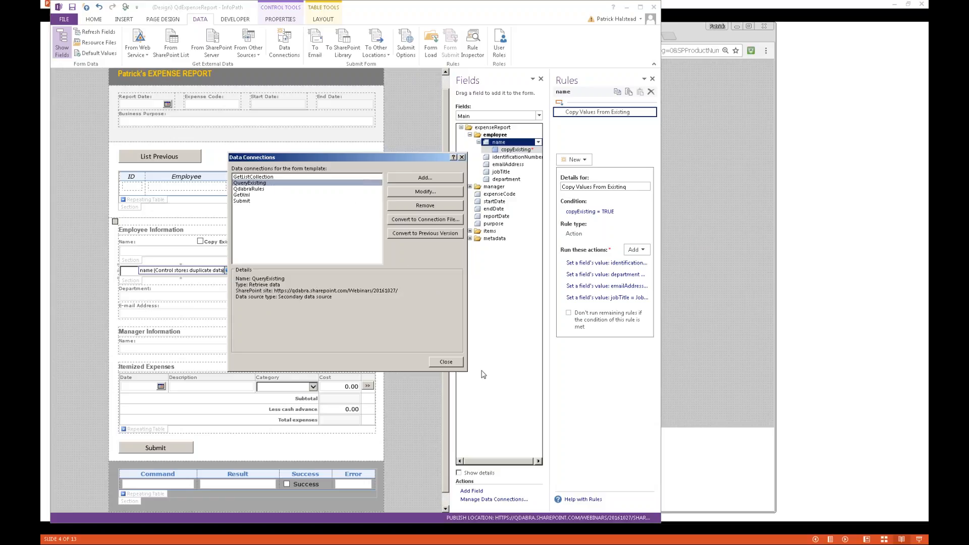
{"action": "left_click", "coordinate": [452, 361]}
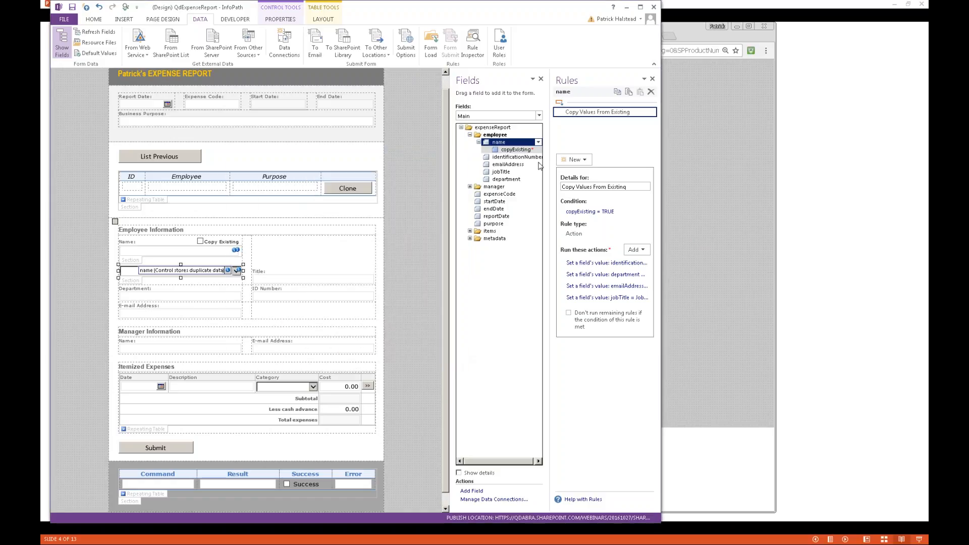
- Show QueryExisting (Secondary) fields with dataFields expanded, then switch to the SharePoint Expenses library
{"action": "left_click", "coordinate": [533, 117]}
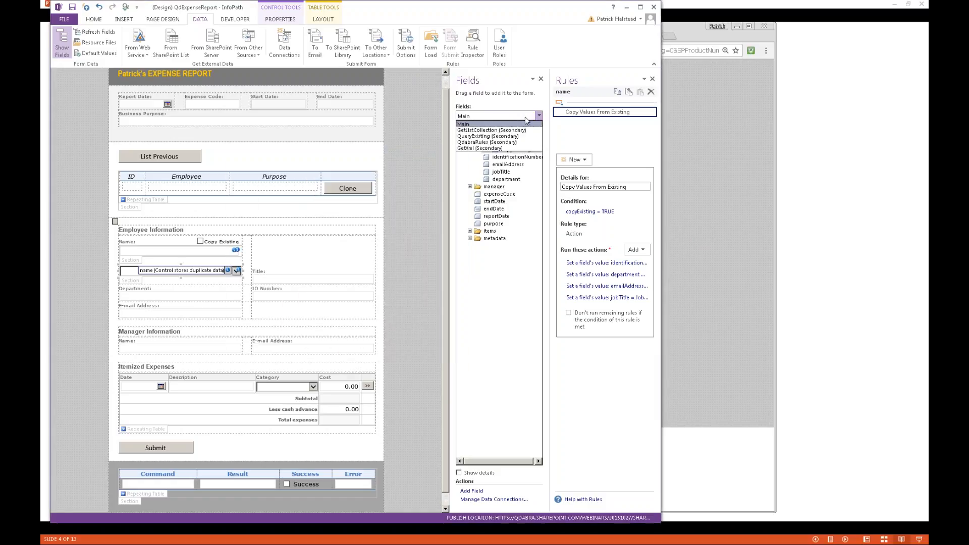
{"action": "left_click", "coordinate": [503, 140]}
{"action": "left_click", "coordinate": [470, 142]}
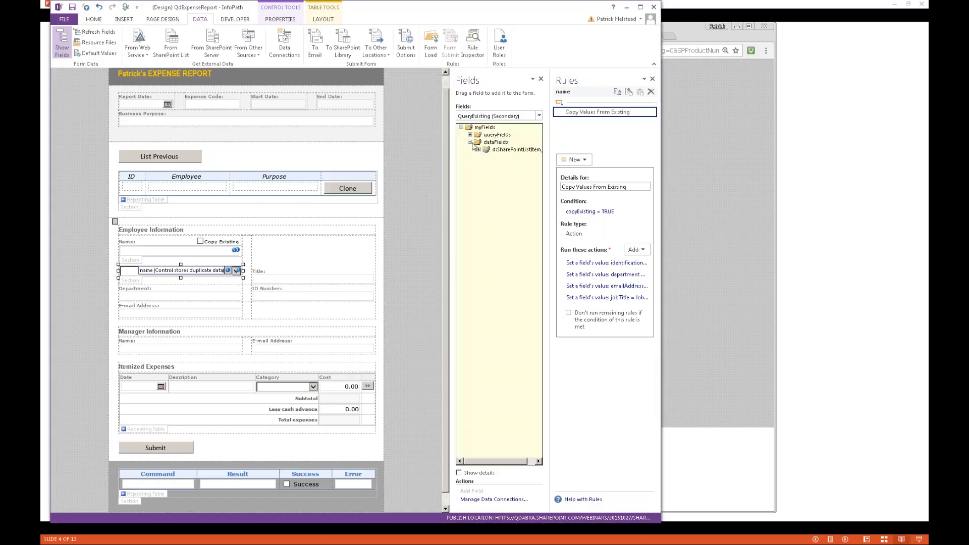
{"action": "left_click", "coordinate": [479, 150]}
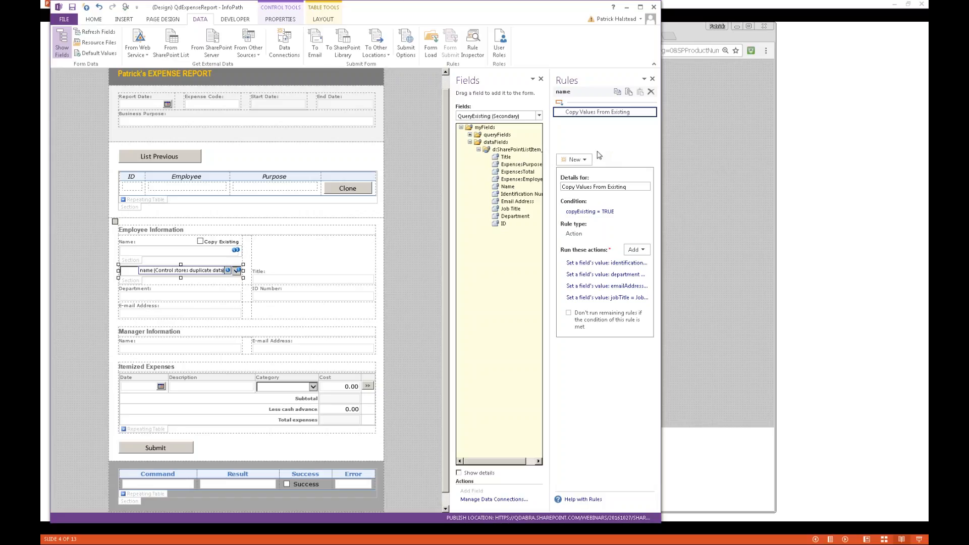
{"action": "key", "text": "alt+Tab"}
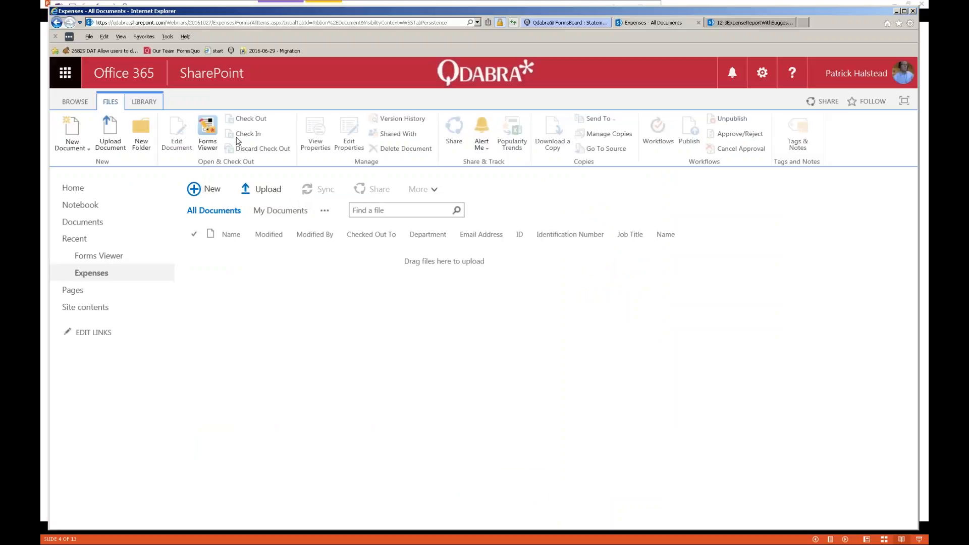
- Reload the Expenses library with Retry, select a document row, then go back to InfoPath Designer
{"action": "left_click", "coordinate": [513, 23]}
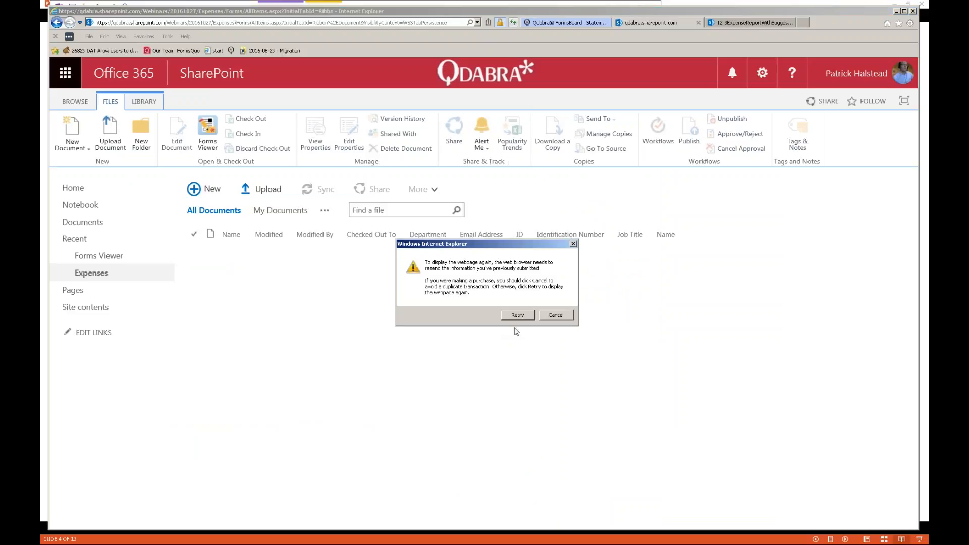
{"action": "left_click", "coordinate": [518, 315]}
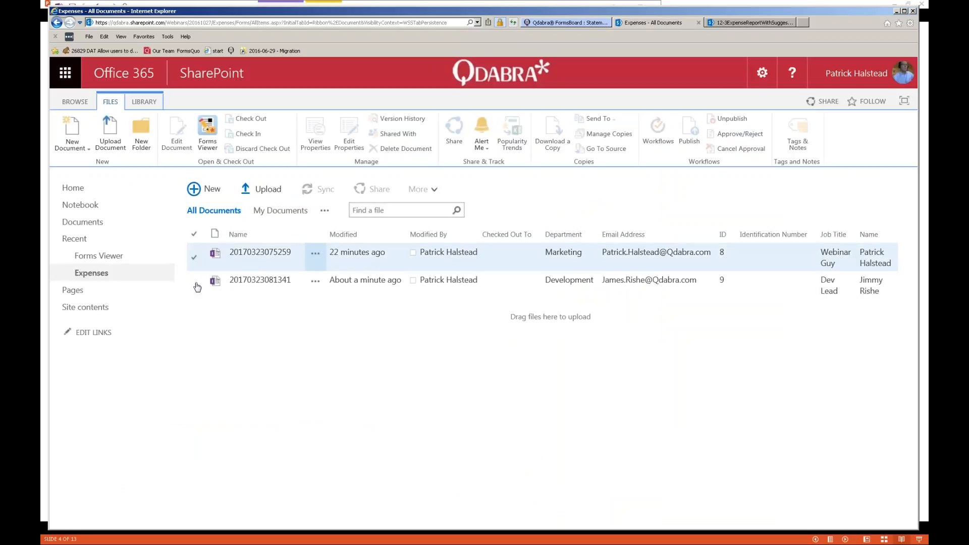
{"action": "left_click", "coordinate": [256, 296]}
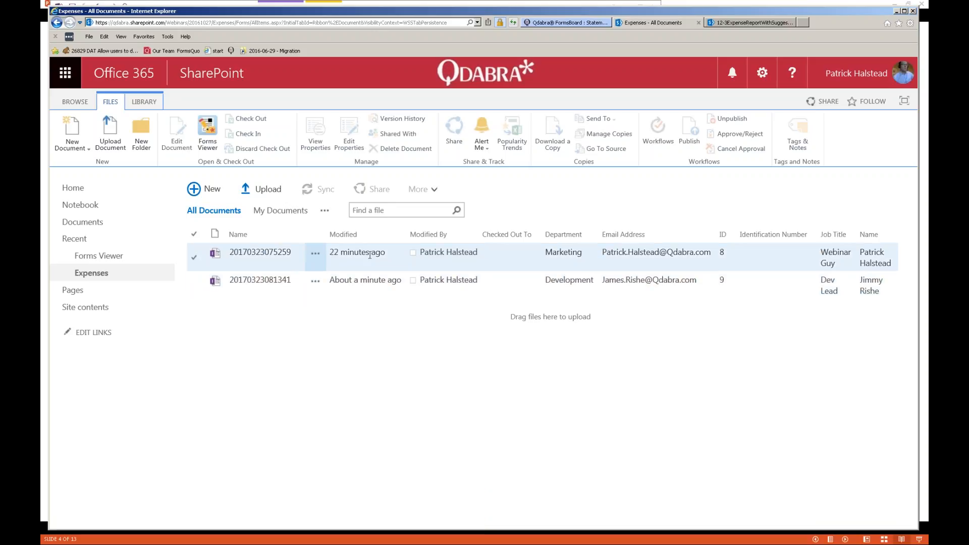
{"action": "key", "text": "alt+Tab"}
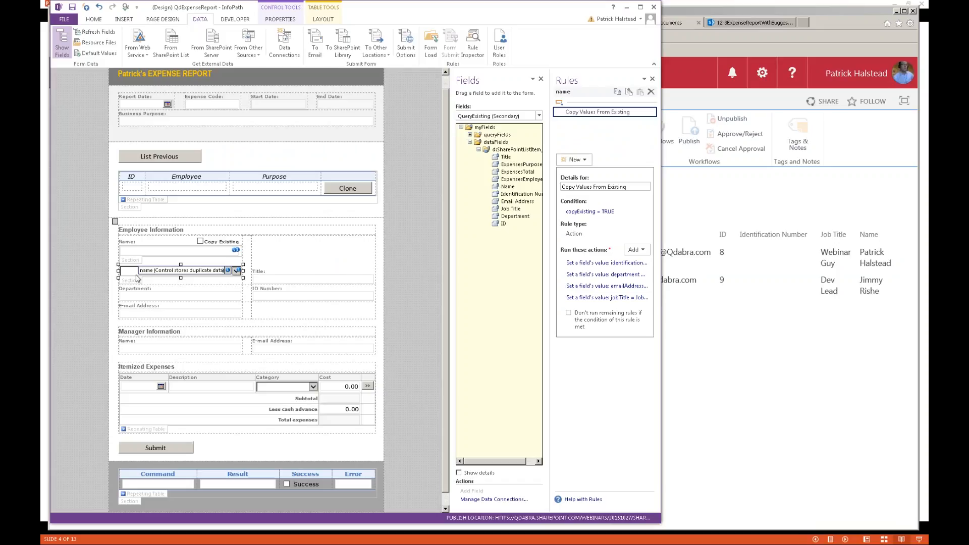
- Inspect the identificationNumber action's formula and its Name = name filter, cancelling every dialog
{"action": "left_click", "coordinate": [596, 264]}
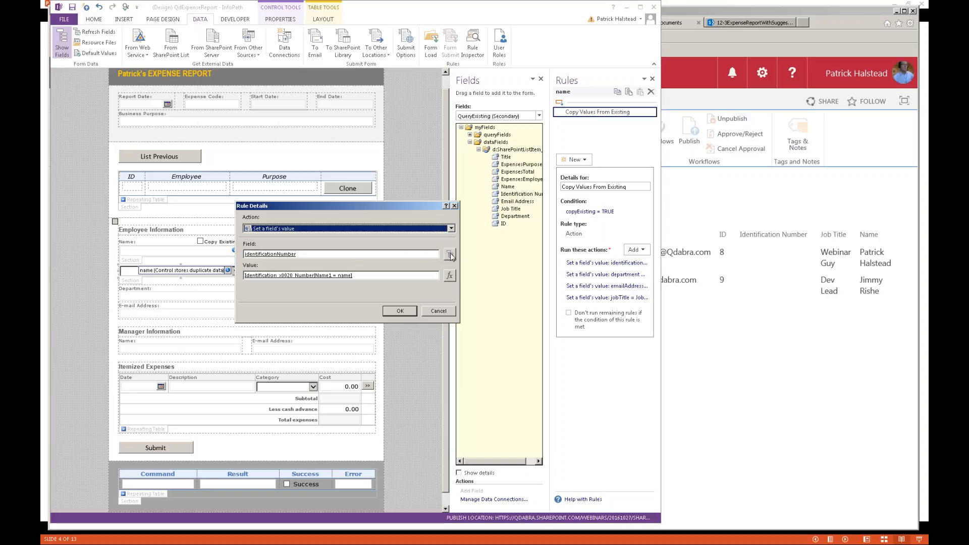
{"action": "left_click", "coordinate": [449, 275]}
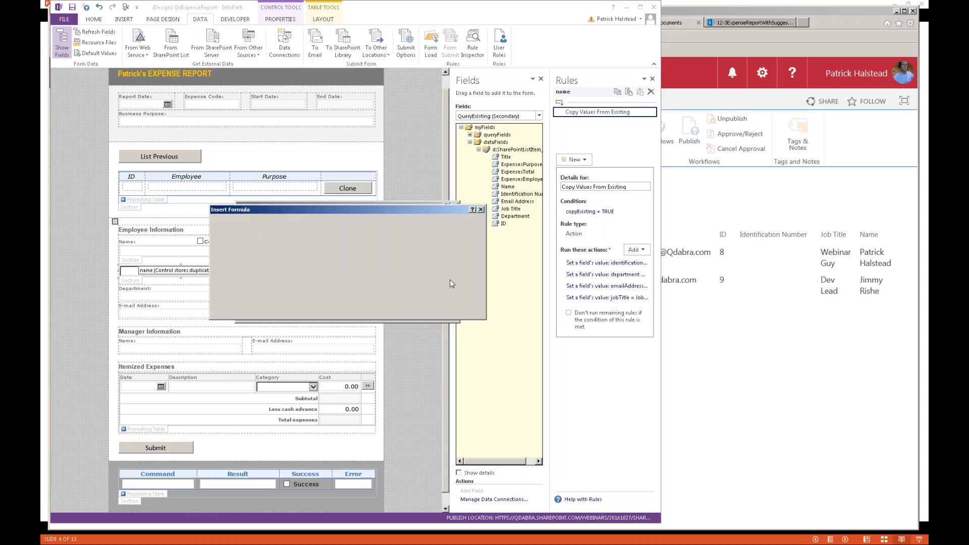
{"action": "double_click", "coordinate": [268, 233]}
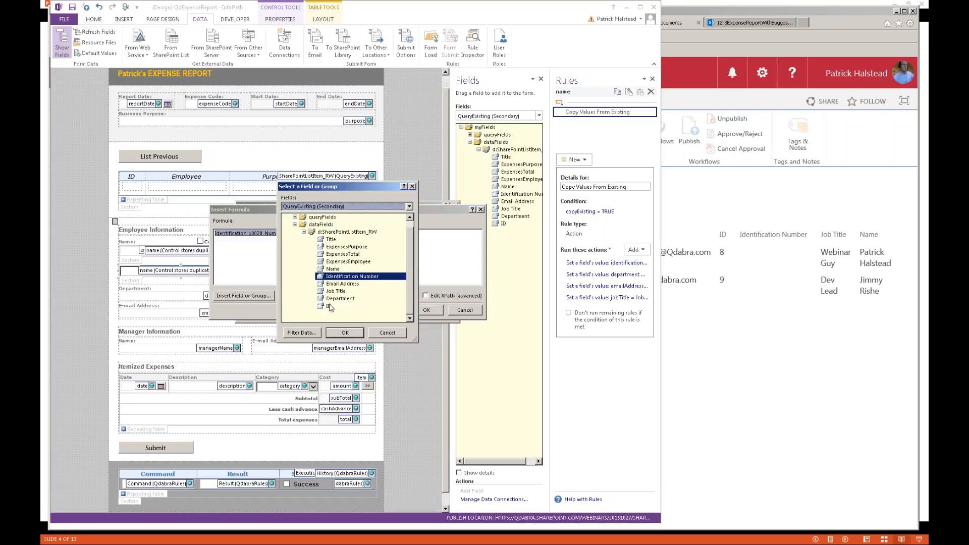
{"action": "left_click", "coordinate": [316, 332]}
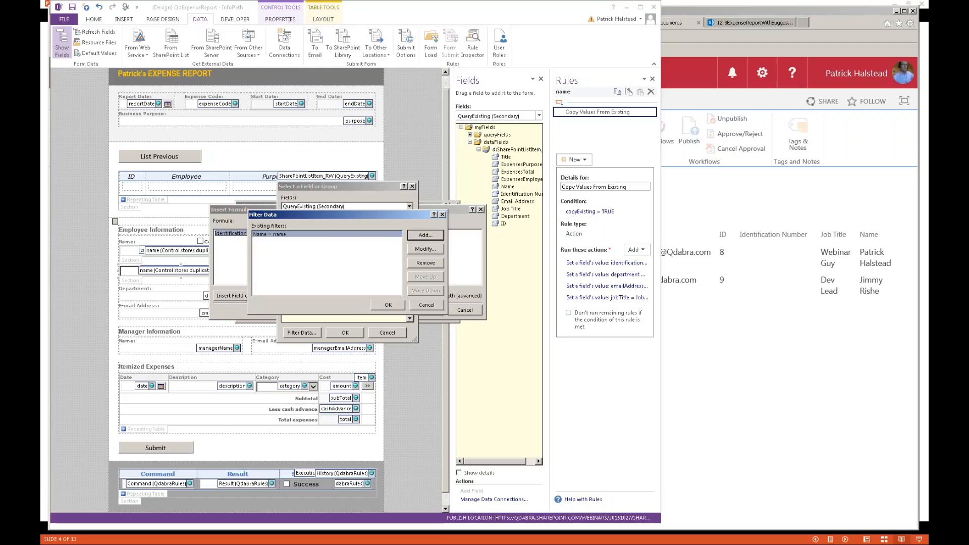
{"action": "key", "text": "Escape"}
{"action": "key", "text": "Escape"}
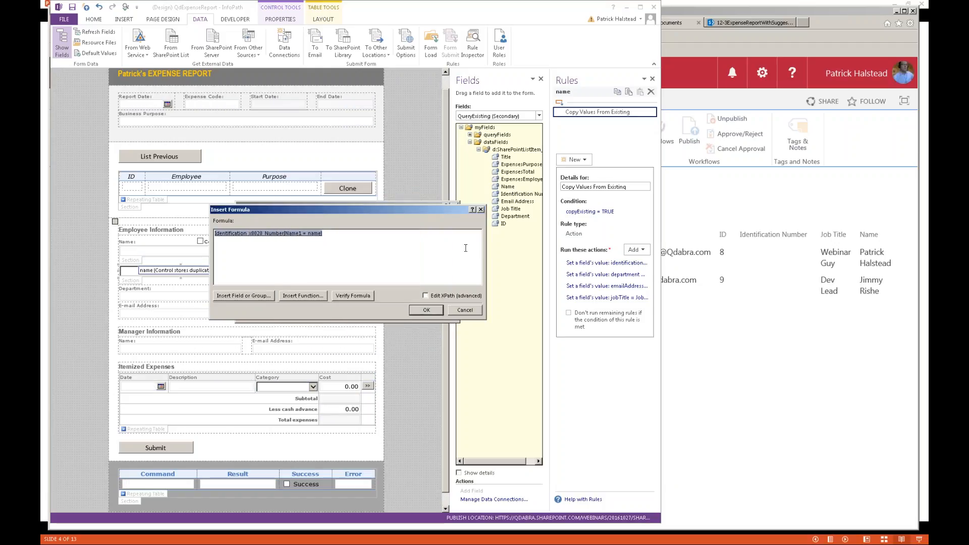
{"action": "left_click", "coordinate": [481, 209]}
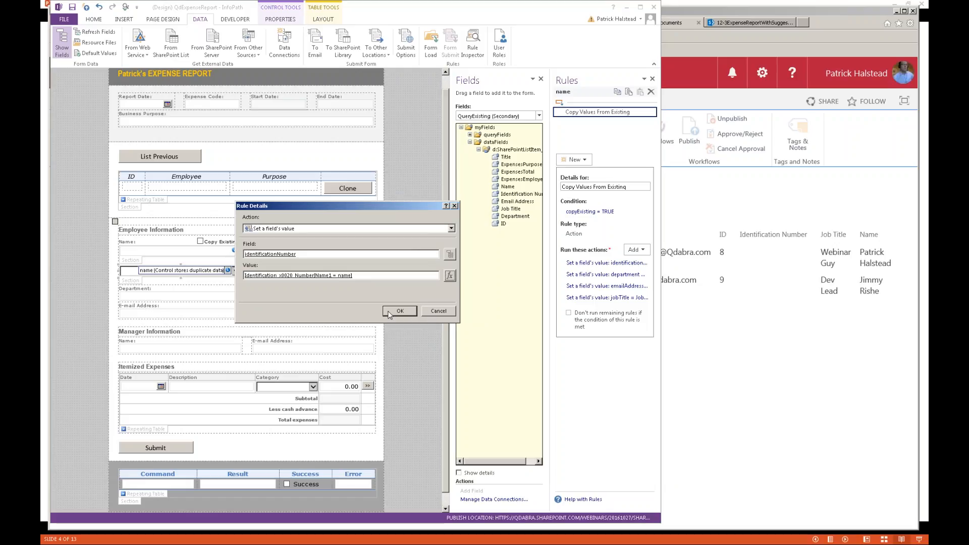
{"action": "left_click", "coordinate": [439, 311]}
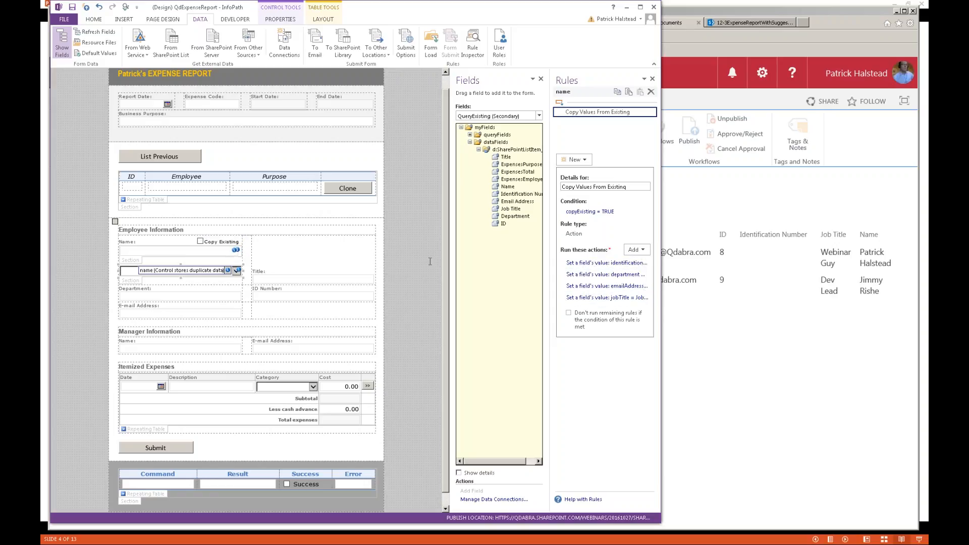
- Cycle through SharePoint and FormsViewer to the slides and advance to slide 5, 'Demo 1 Steps'
{"action": "left_click", "coordinate": [688, 14]}
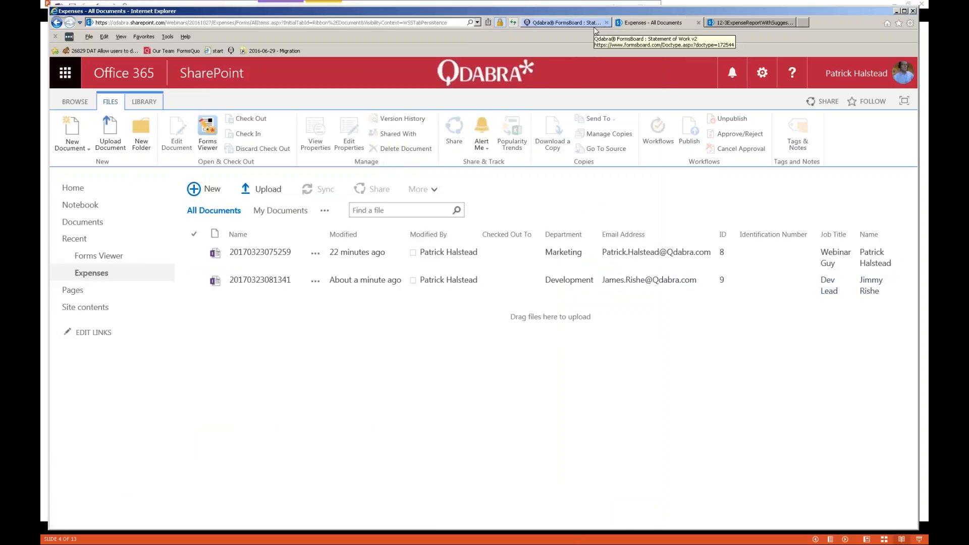
{"action": "key", "text": "alt+Tab"}
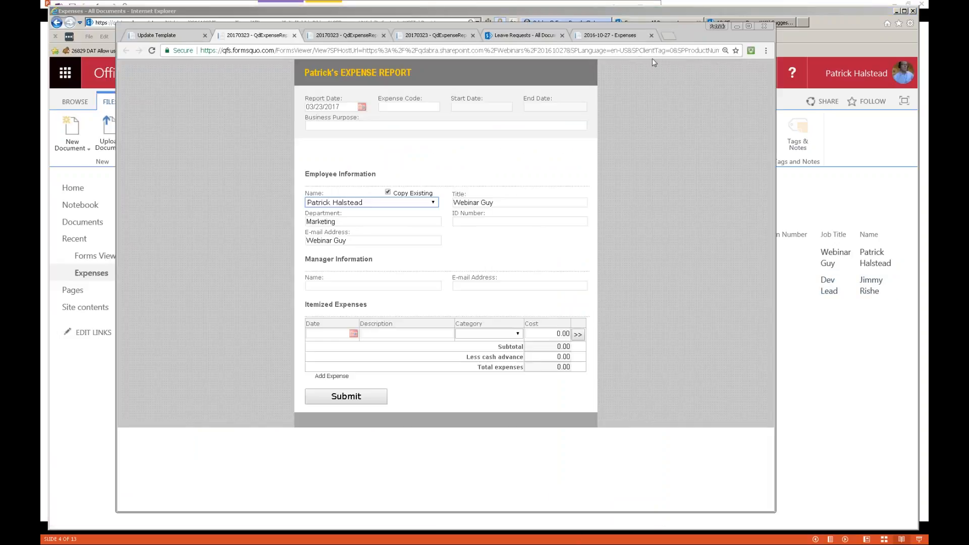
{"action": "key", "text": "alt+Tab"}
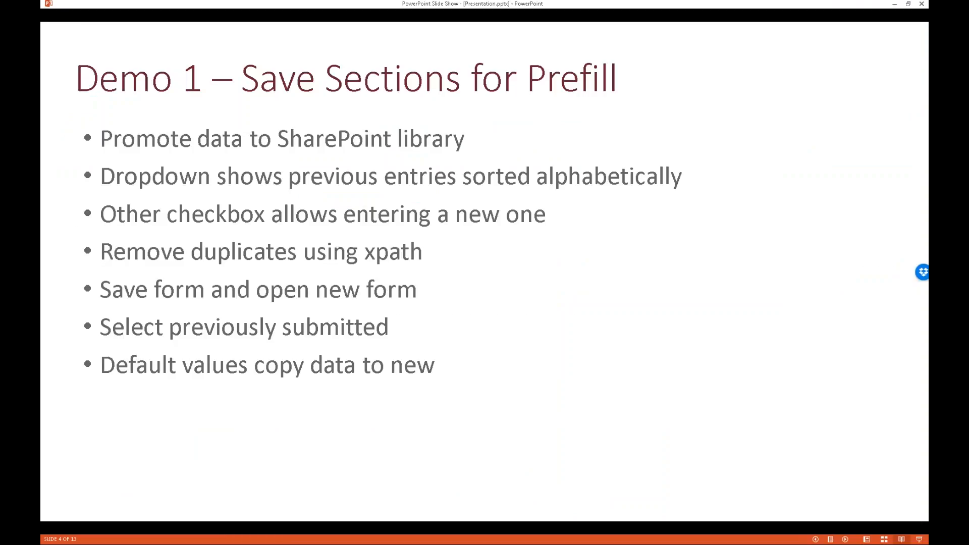
{"action": "key", "text": "Right"}
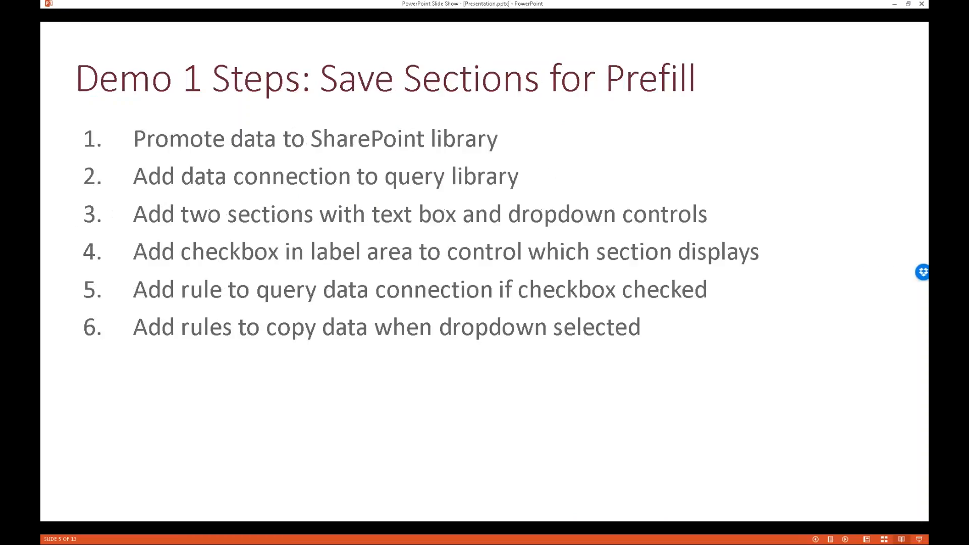
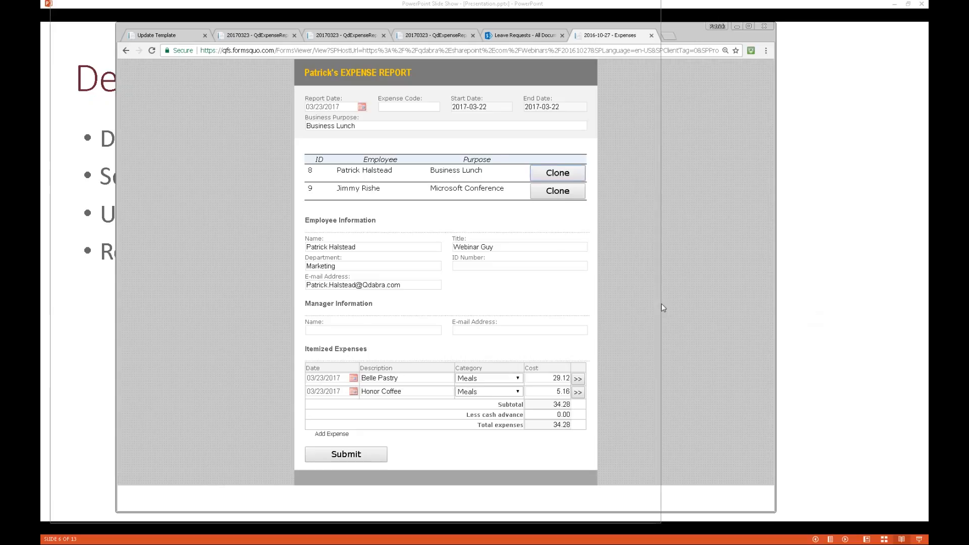
- Switch from the FormsViewer expense report to the QdExpenseReport form design in InfoPath Designer
{"action": "key", "text": "alt+Tab"}
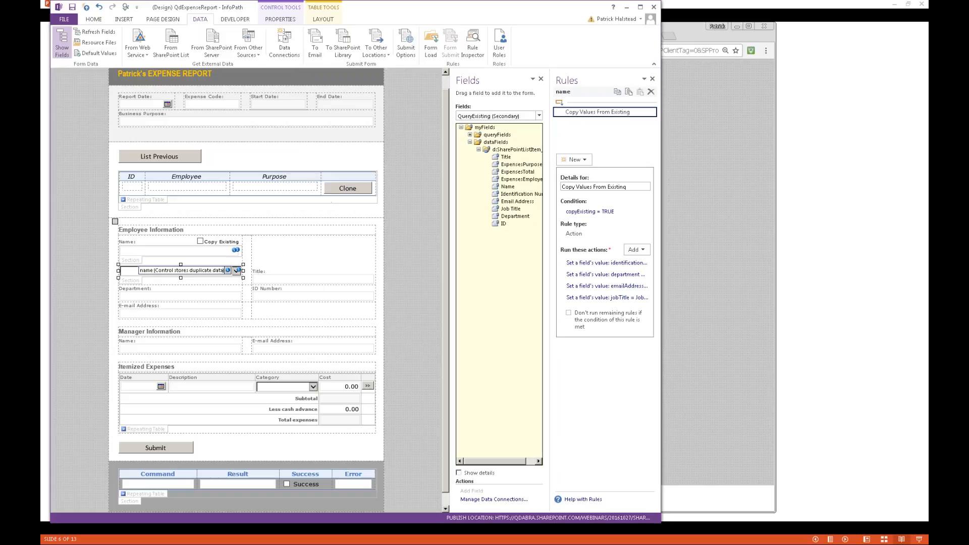
- Review the List Previous button's Hide, Query Existing and Set Clone rules, then select the previous-reports repeating table
{"action": "left_click", "coordinate": [156, 158]}
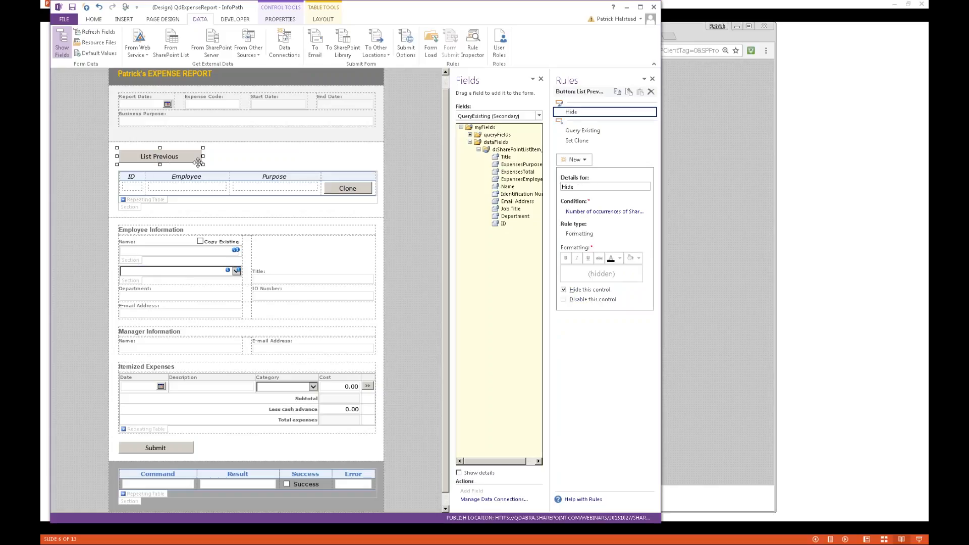
{"action": "mouse_move", "coordinate": [236, 250]}
{"action": "left_click", "coordinate": [570, 133]}
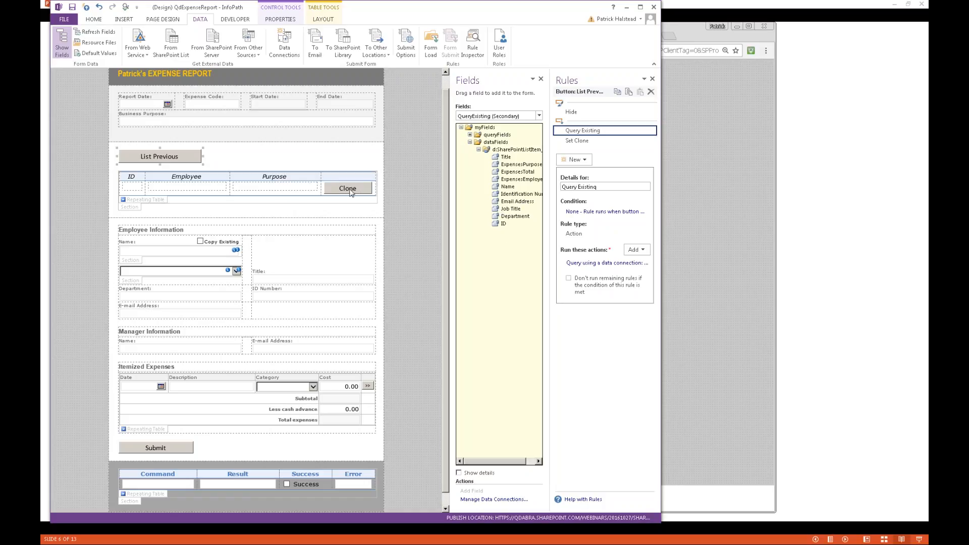
{"action": "left_click", "coordinate": [142, 200]}
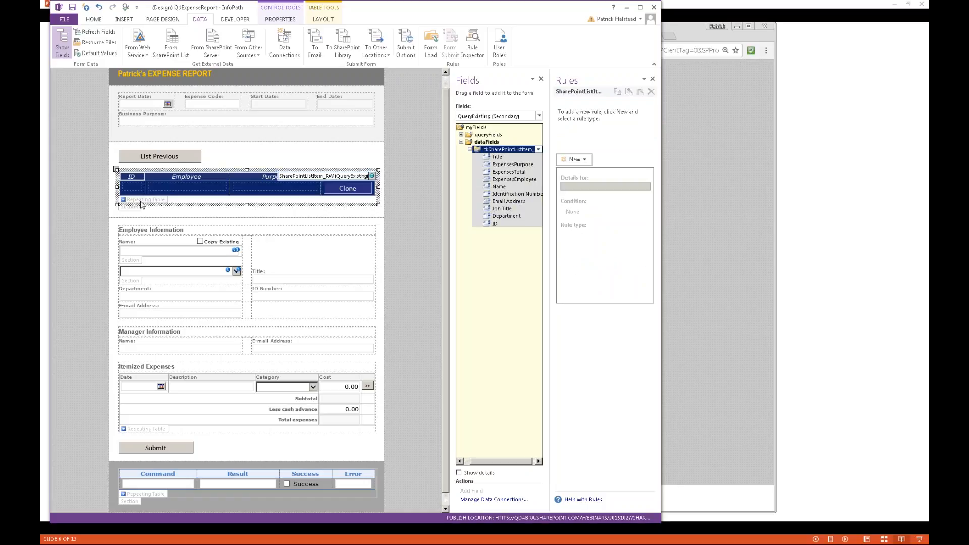
- Inspect the Clone button's ChangeConnectionUrl concat formula for Command, then bring up the Data Connections list
{"action": "left_click", "coordinate": [349, 190]}
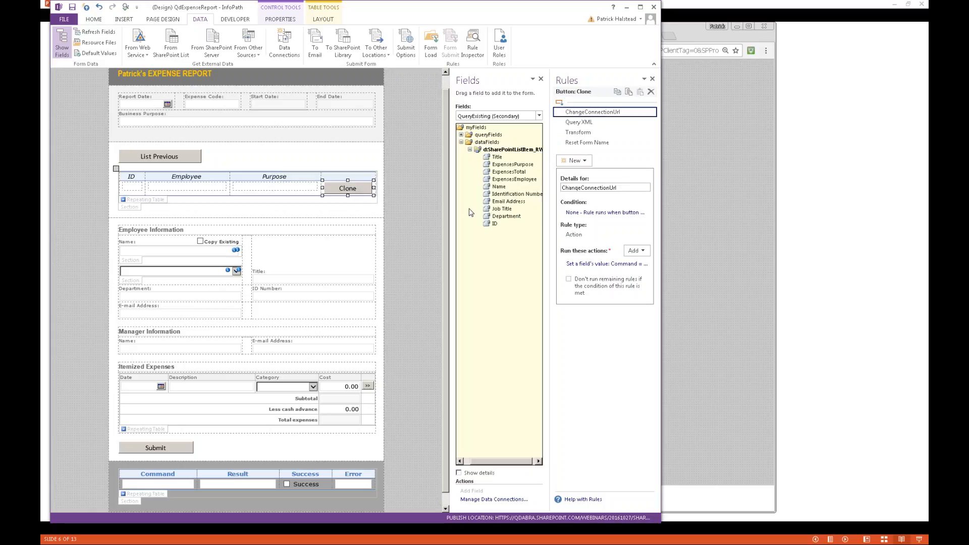
{"action": "left_click", "coordinate": [611, 264]}
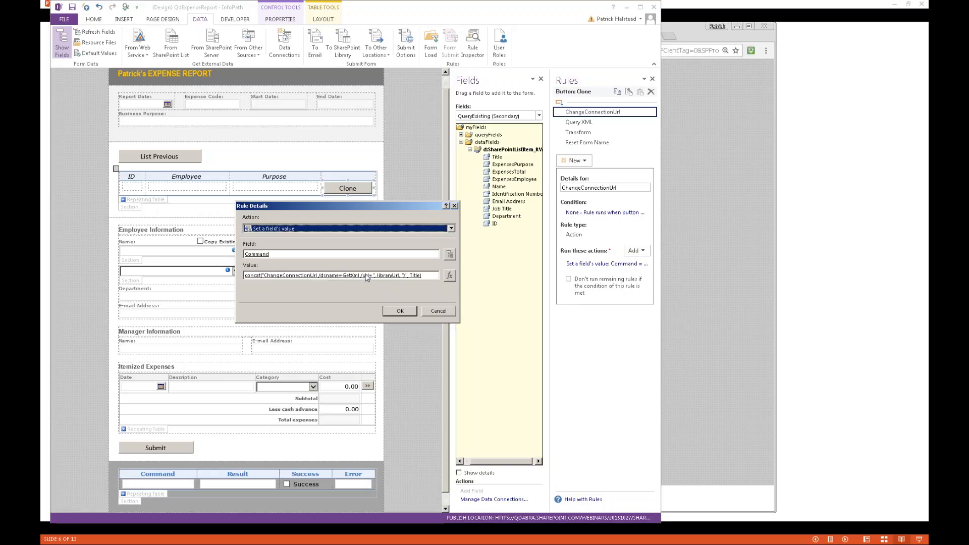
{"action": "left_click", "coordinate": [448, 314]}
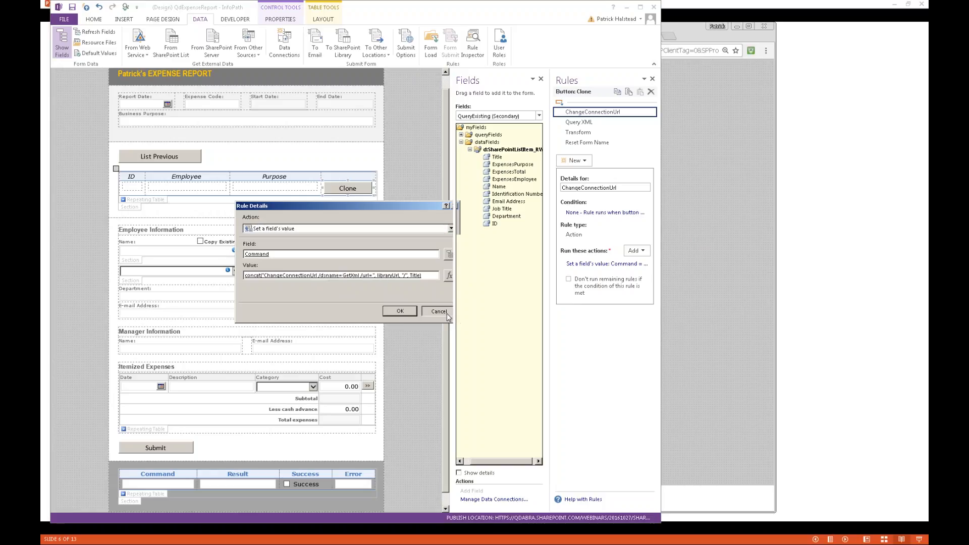
{"action": "left_click", "coordinate": [290, 50]}
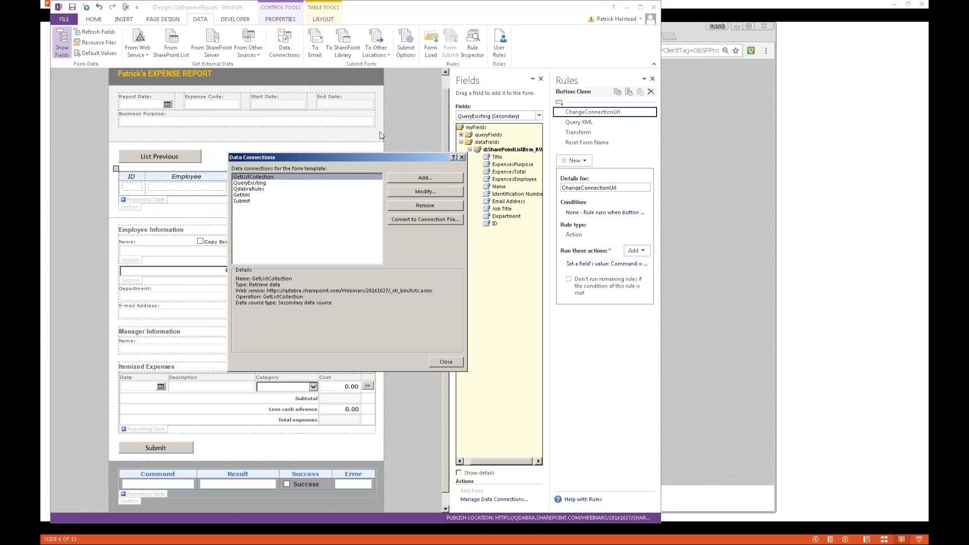
- Review the QueryExisting and GetXml data connections, then close the Data Connections dialog
{"action": "left_click", "coordinate": [270, 183]}
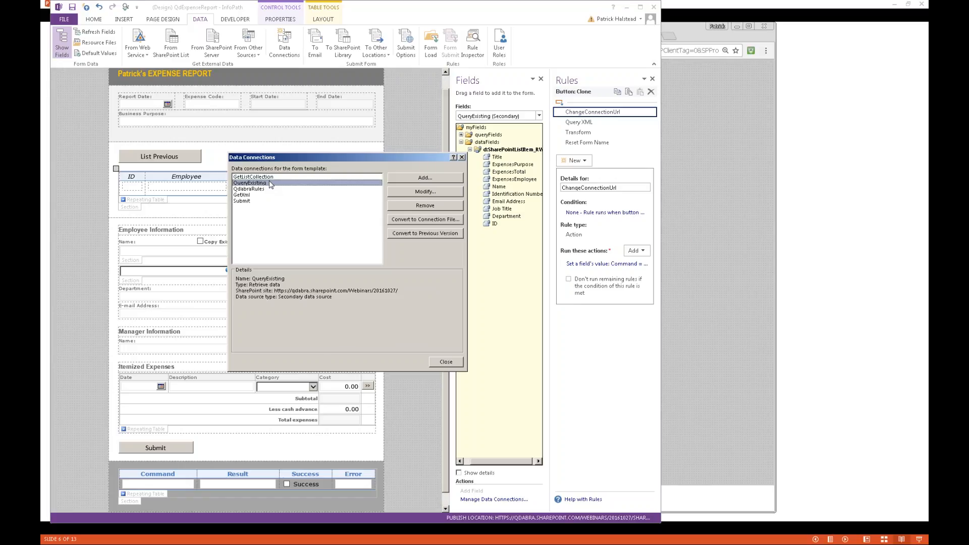
{"action": "left_click", "coordinate": [252, 196]}
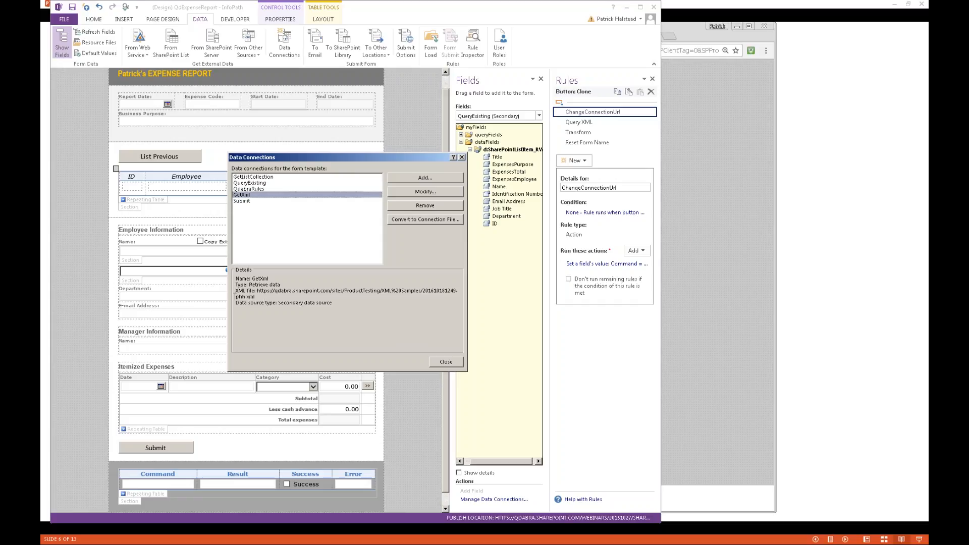
{"action": "left_click", "coordinate": [447, 362]}
- Show GetXml's expenseReport items fields in the Fields pane and compare them with the Main source
{"action": "left_click", "coordinate": [539, 117]}
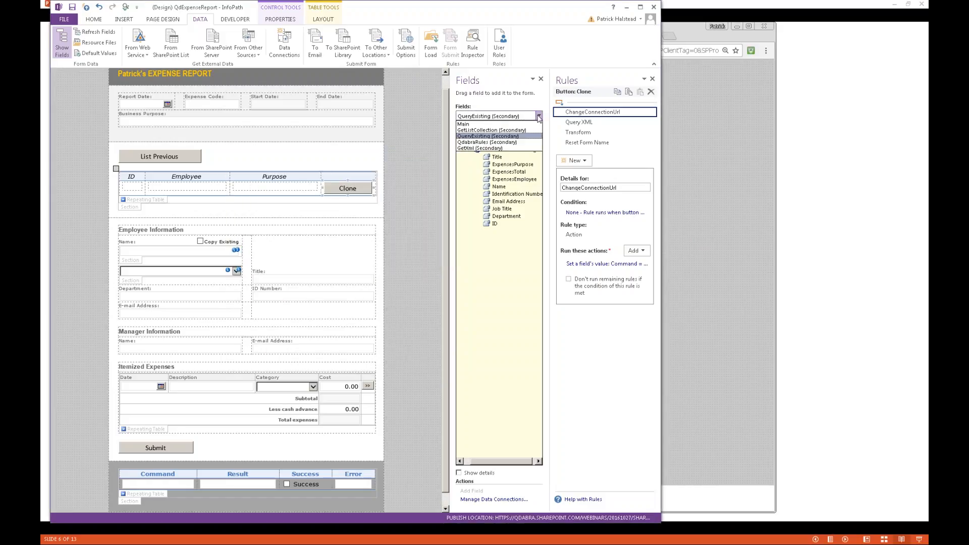
{"action": "left_click", "coordinate": [509, 148]}
{"action": "double_click", "coordinate": [476, 188]}
{"action": "left_click", "coordinate": [479, 195]}
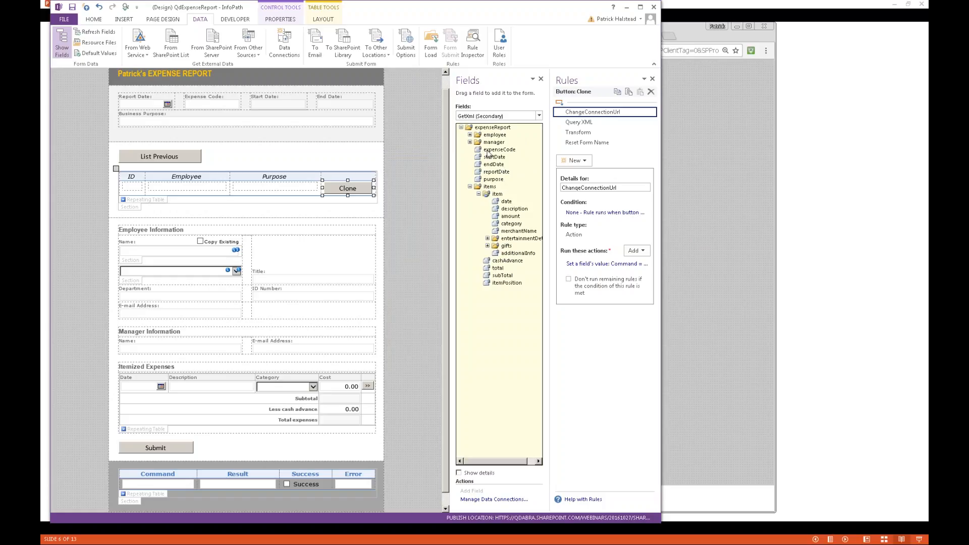
{"action": "left_click", "coordinate": [539, 115]}
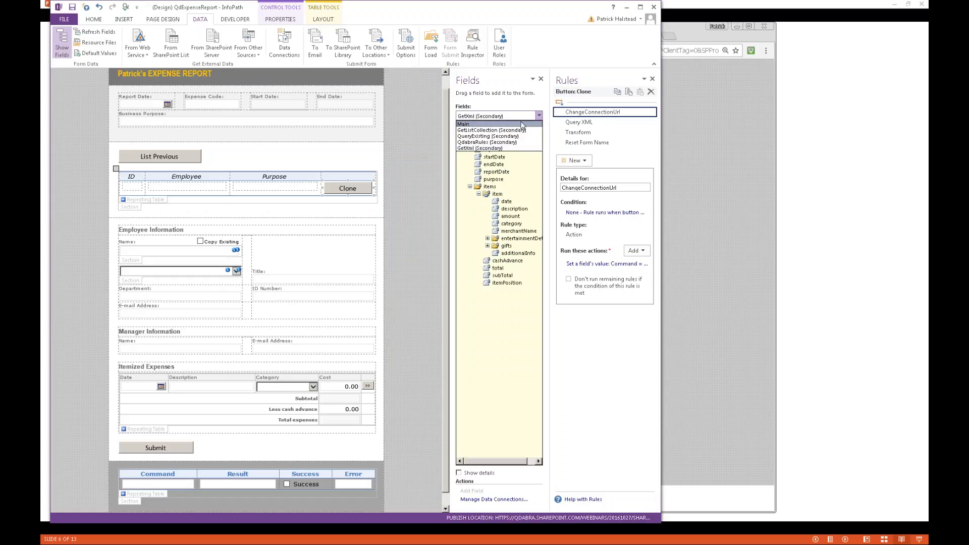
{"action": "left_click", "coordinate": [522, 124]}
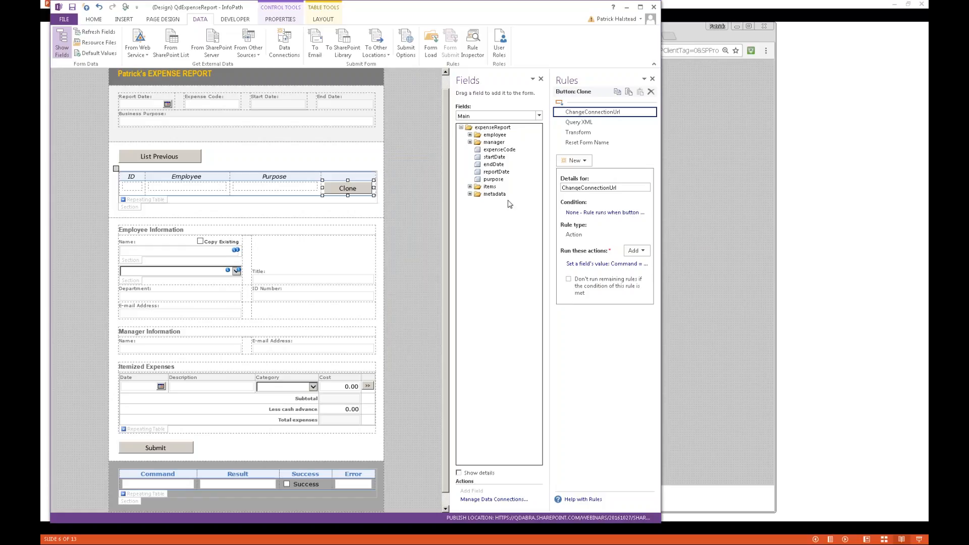
{"action": "left_click", "coordinate": [539, 116]}
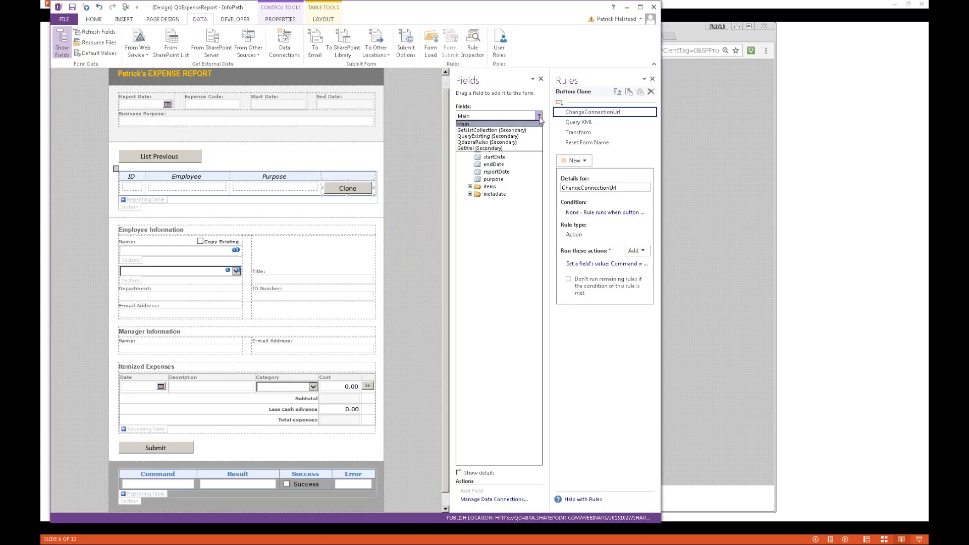
{"action": "left_click", "coordinate": [507, 148]}
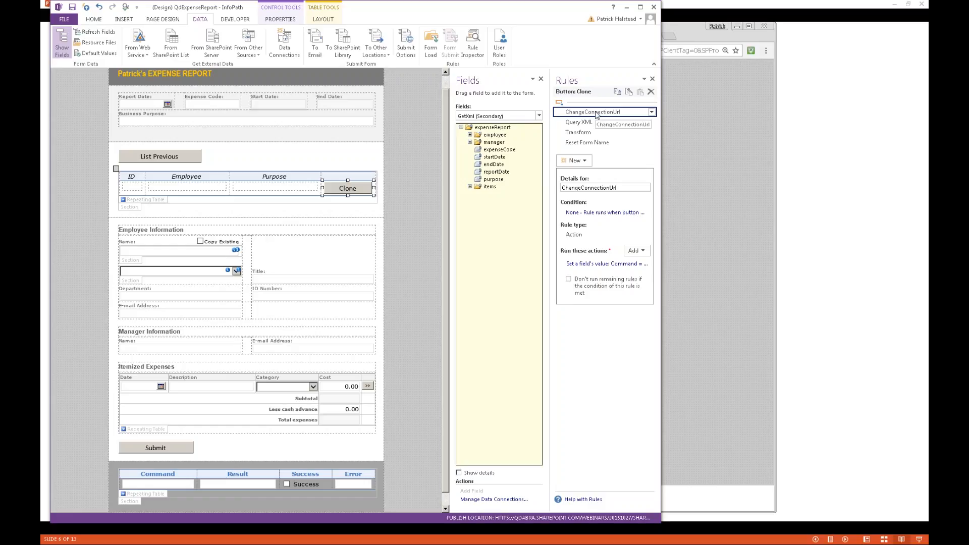
- Confirm the Command formula uses the libraryUrl and Title fields, then view the Query XML rule
{"action": "left_click", "coordinate": [601, 263]}
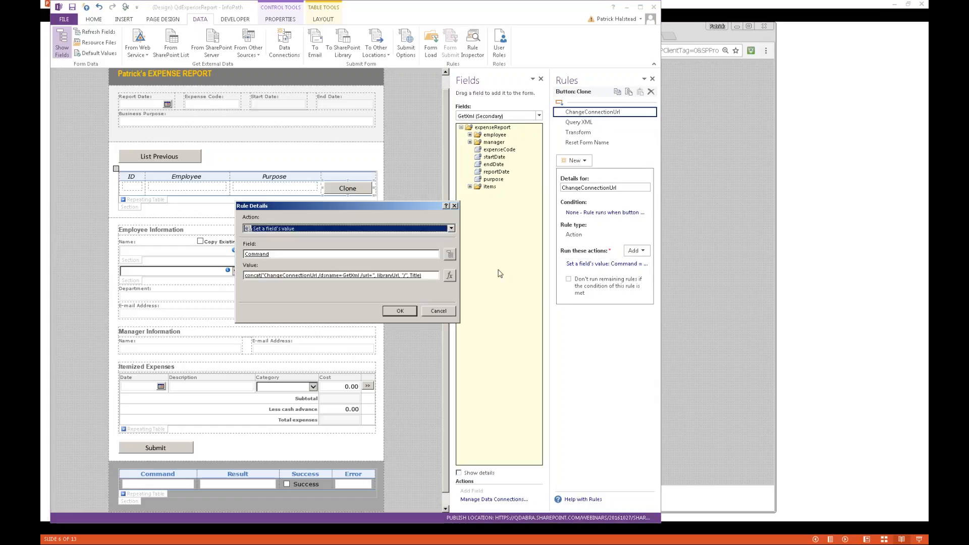
{"action": "left_click", "coordinate": [450, 275]}
{"action": "double_click", "coordinate": [360, 233]}
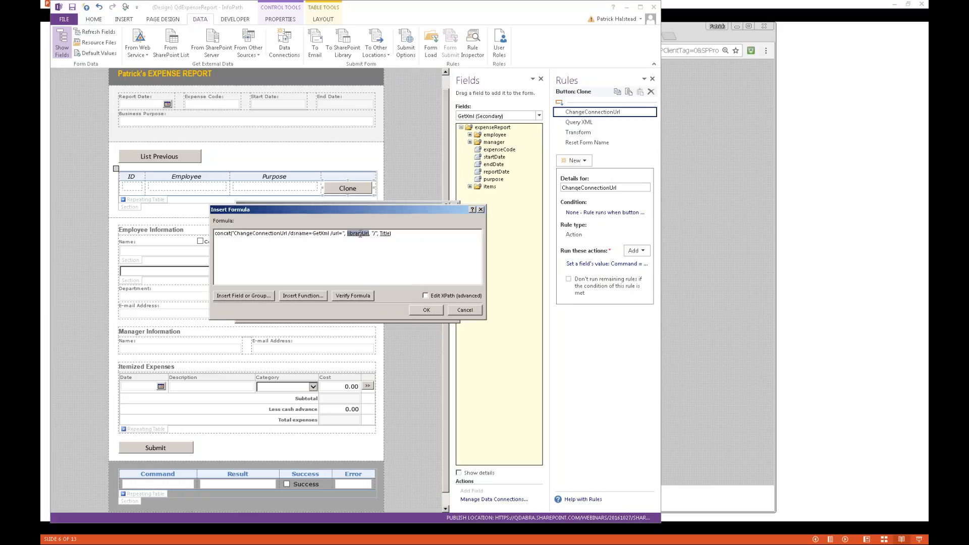
{"action": "key", "text": "Return"}
{"action": "double_click", "coordinate": [385, 233]}
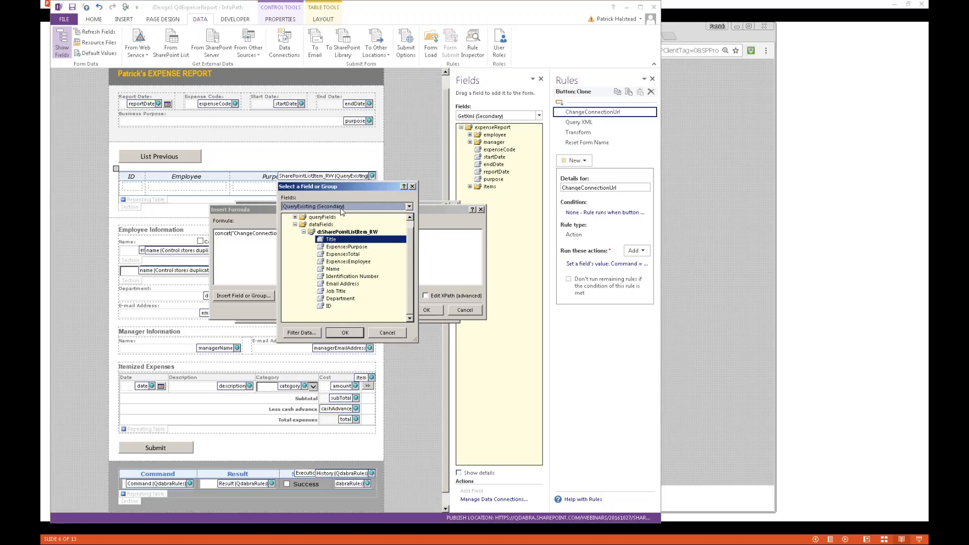
{"action": "key", "text": "Return"}
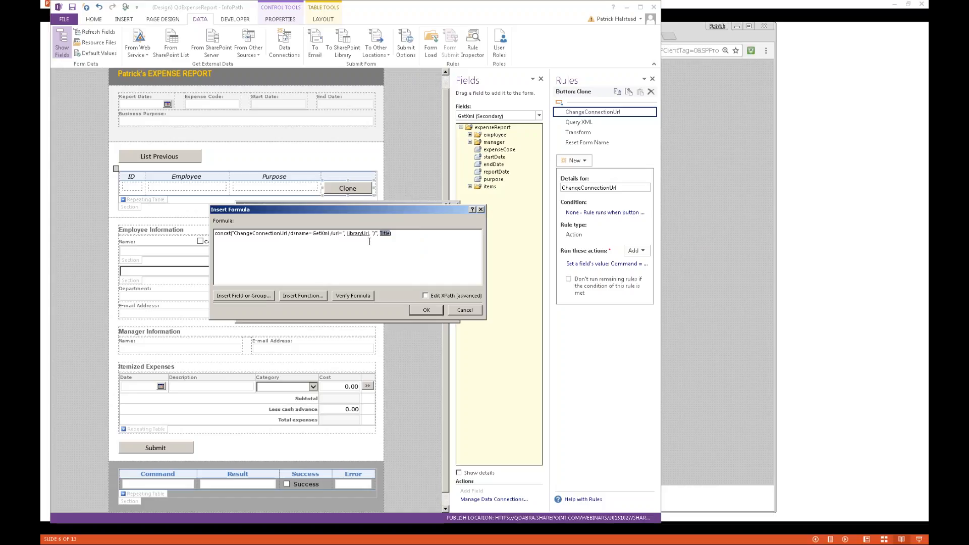
{"action": "key", "text": "Return"}
{"action": "key", "text": "Return"}
{"action": "left_click", "coordinate": [598, 123]}
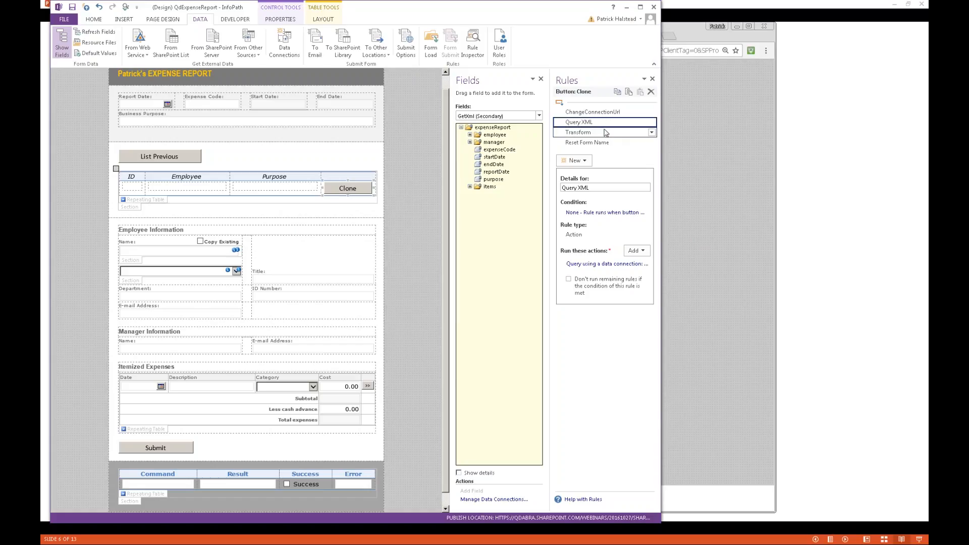
- Copy the Transform rule's Command value into a new Notepad window
{"action": "left_click", "coordinate": [606, 132]}
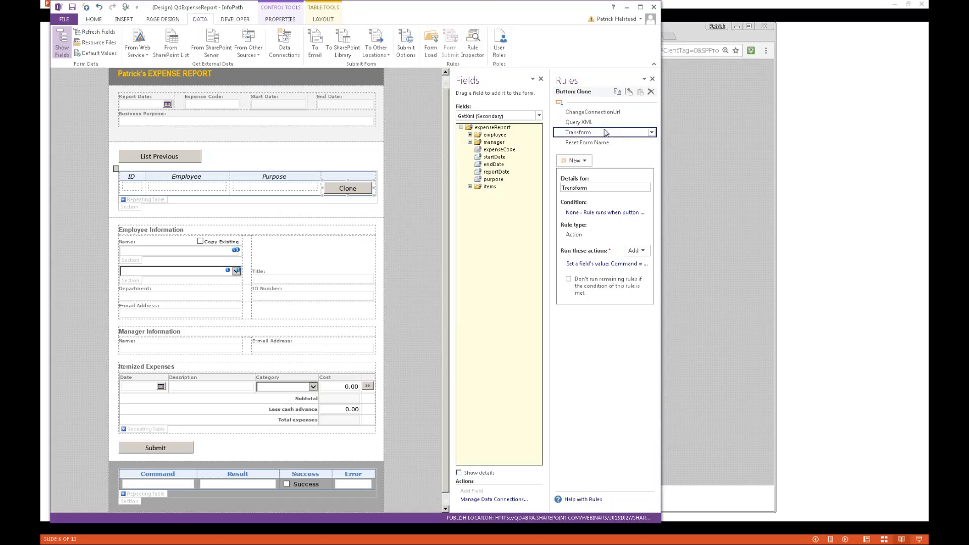
{"action": "left_click", "coordinate": [613, 267]}
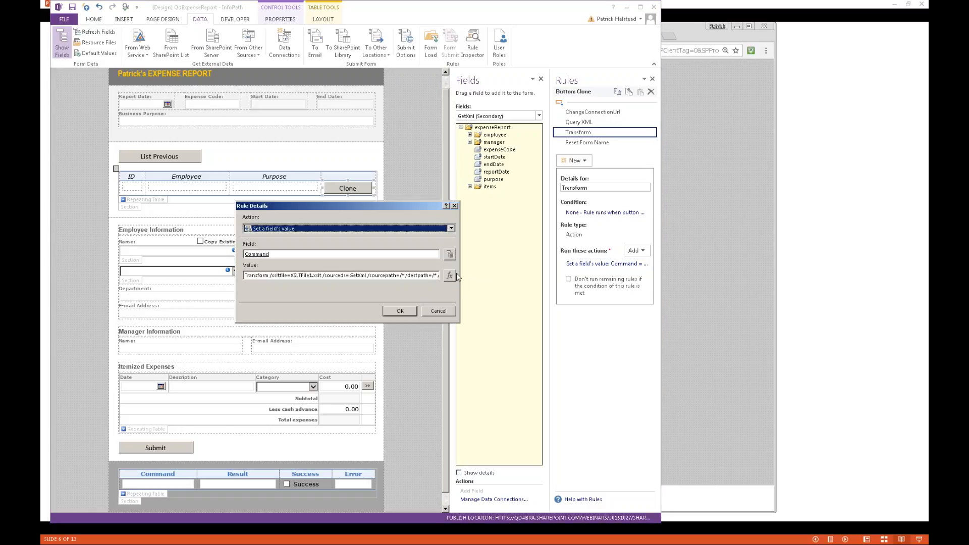
{"action": "left_click", "coordinate": [422, 276]}
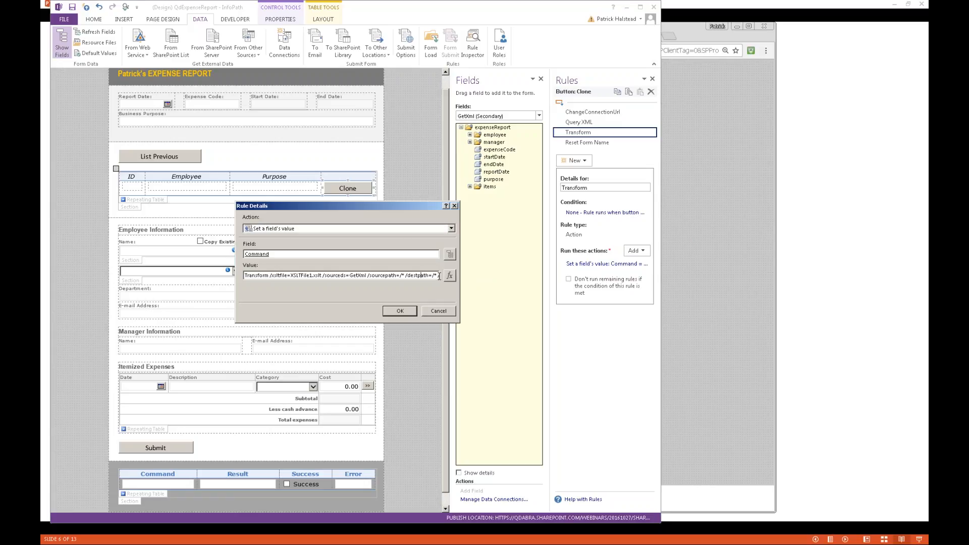
{"action": "key", "text": "ctrl+a"}
{"action": "key", "text": "super"}
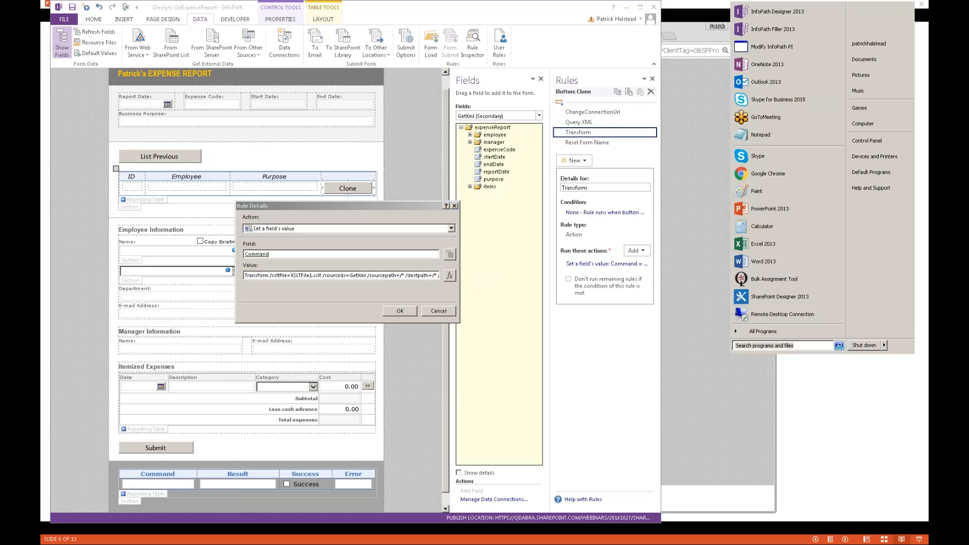
{"action": "type", "text": "notepad"}
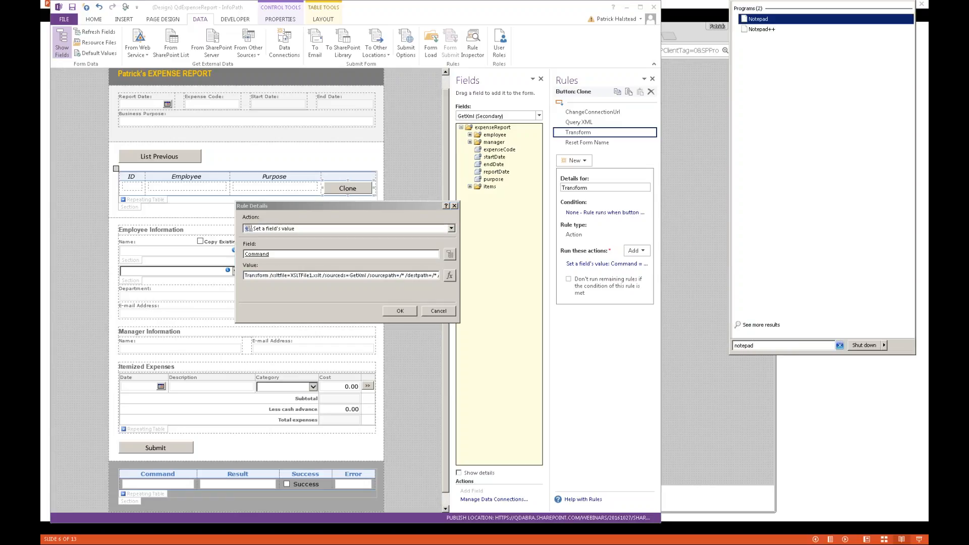
{"action": "key", "text": "Return"}
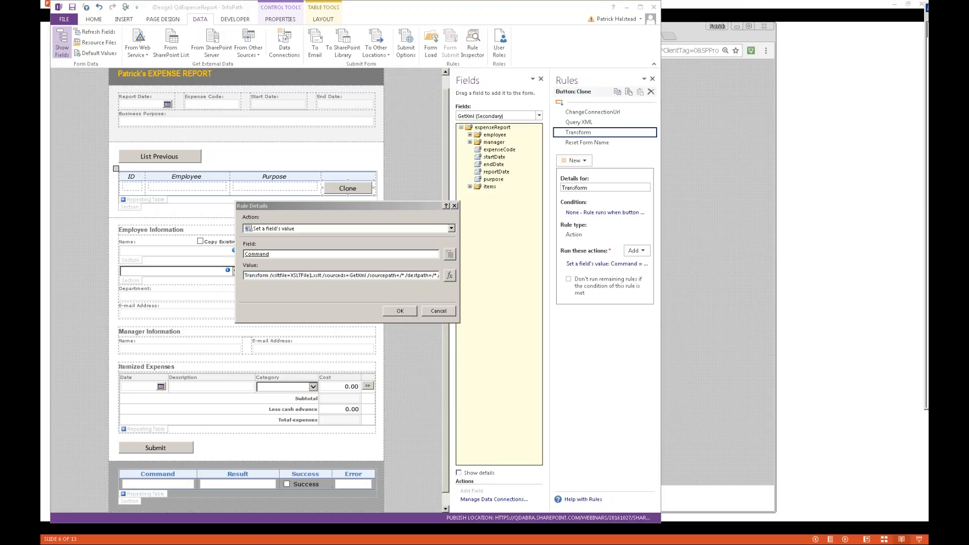
{"action": "type", "text": "Transform /xsltfile=XSLTFile1.xslt /sourceds=GetXml /sourcepath=/* /destpath=/* /excluderoot=true"}
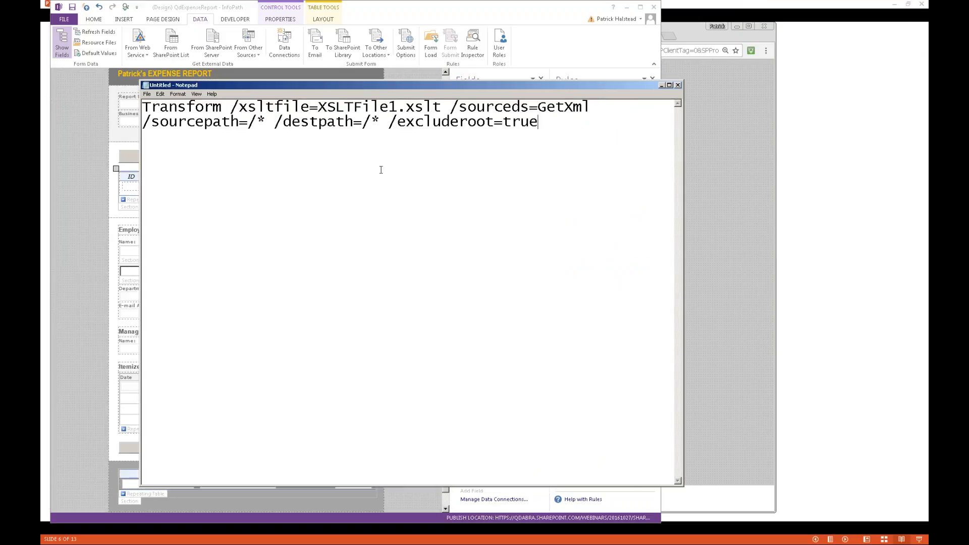
- Highlight the GetXml source name, Transform command and xsltfile XSLTFile1.xslt parameter in the command
{"action": "left_click_drag", "start_coordinate": [560, 125], "coordinate": [140, 109]}
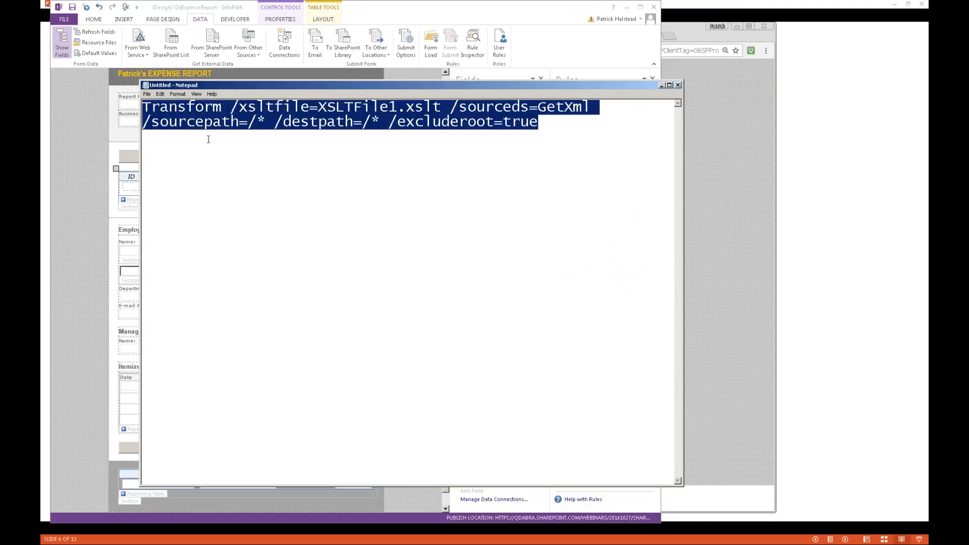
{"action": "left_click", "coordinate": [299, 181]}
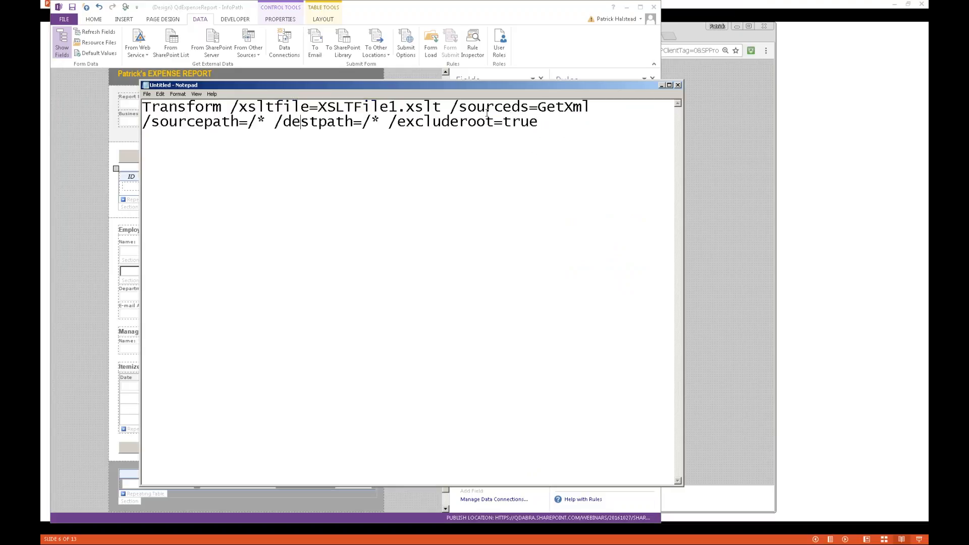
{"action": "left_click_drag", "start_coordinate": [592, 107], "coordinate": [540, 108]}
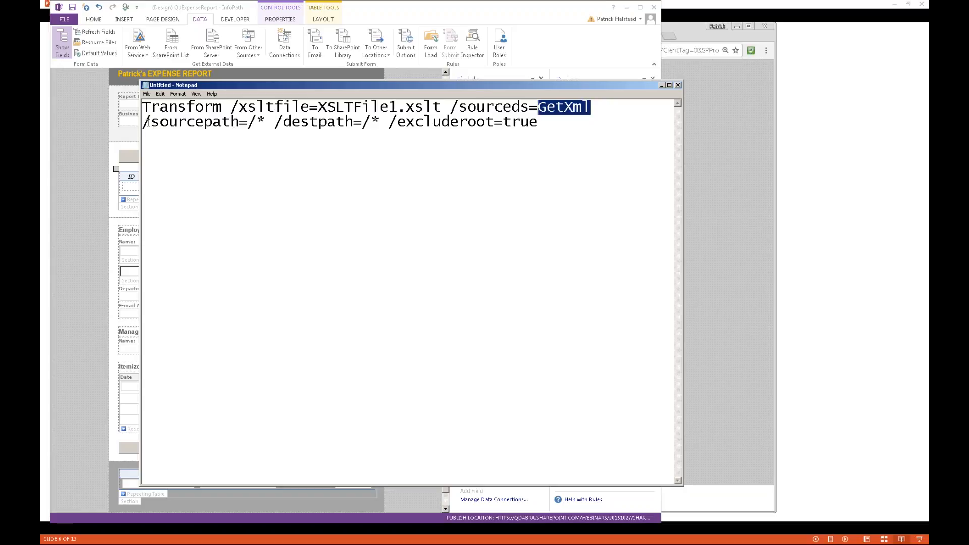
{"action": "double_click", "coordinate": [172, 114]}
{"action": "key", "text": "Down"}
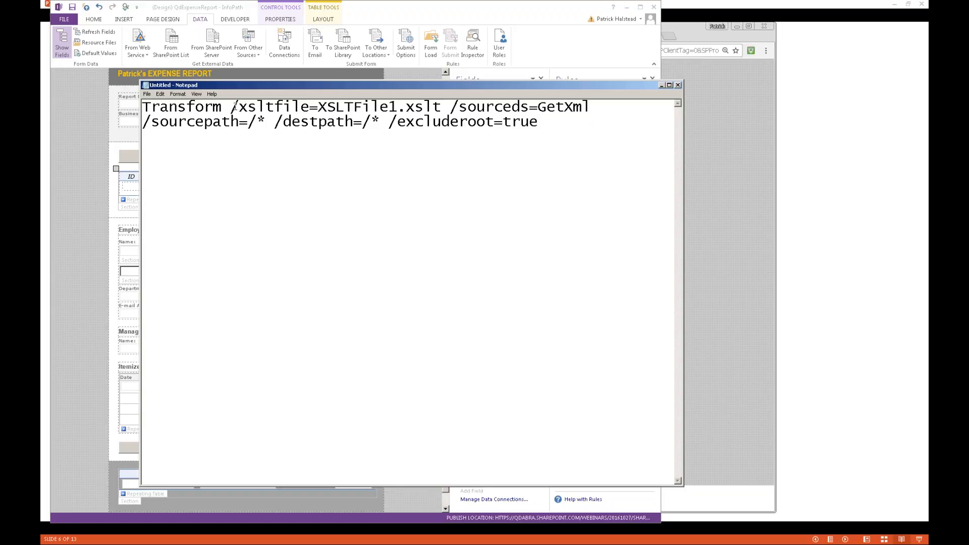
{"action": "left_click_drag", "start_coordinate": [231, 107], "coordinate": [441, 101]}
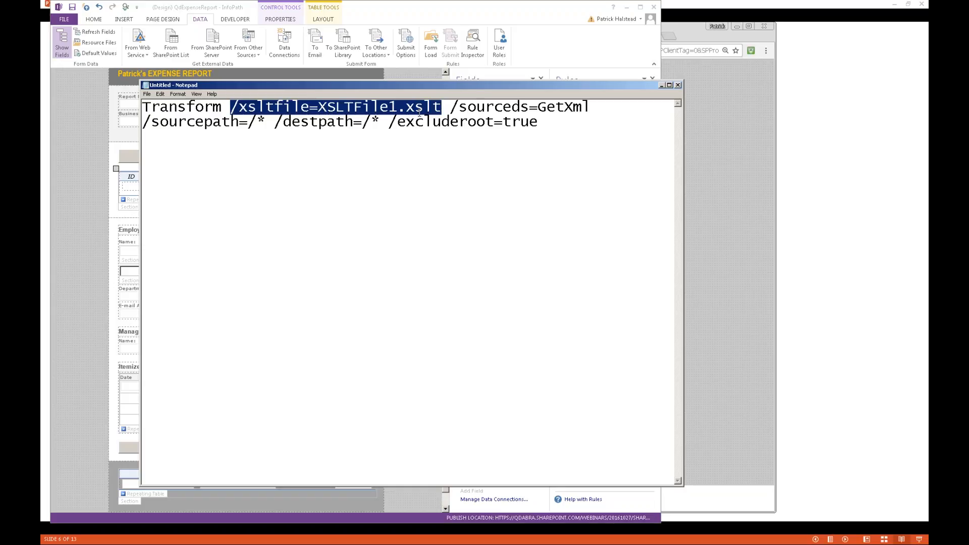
- Close Notepad without saving, cancel the rule details, and briefly check the Data Connections list
{"action": "left_click", "coordinate": [679, 85]}
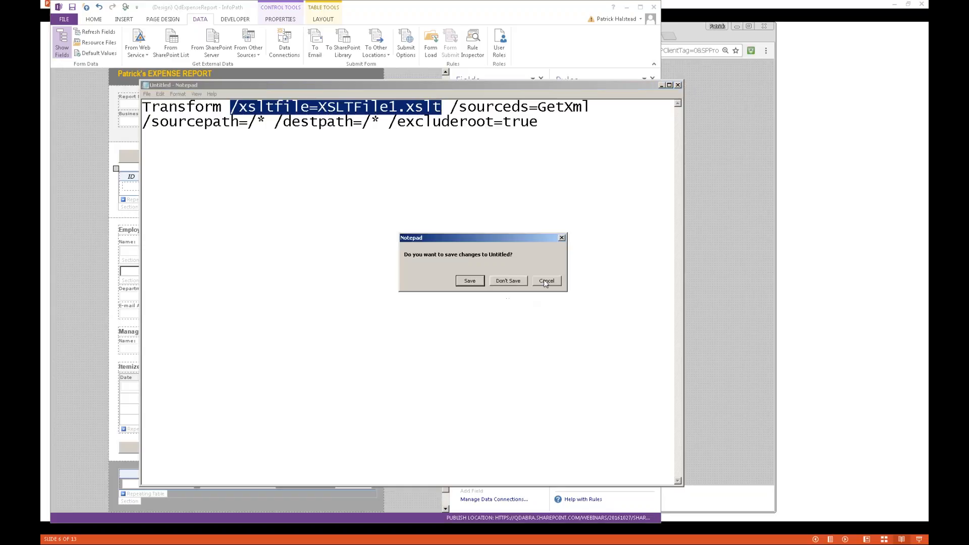
{"action": "left_click", "coordinate": [546, 281]}
{"action": "left_click", "coordinate": [679, 85]}
{"action": "left_click", "coordinate": [509, 282]}
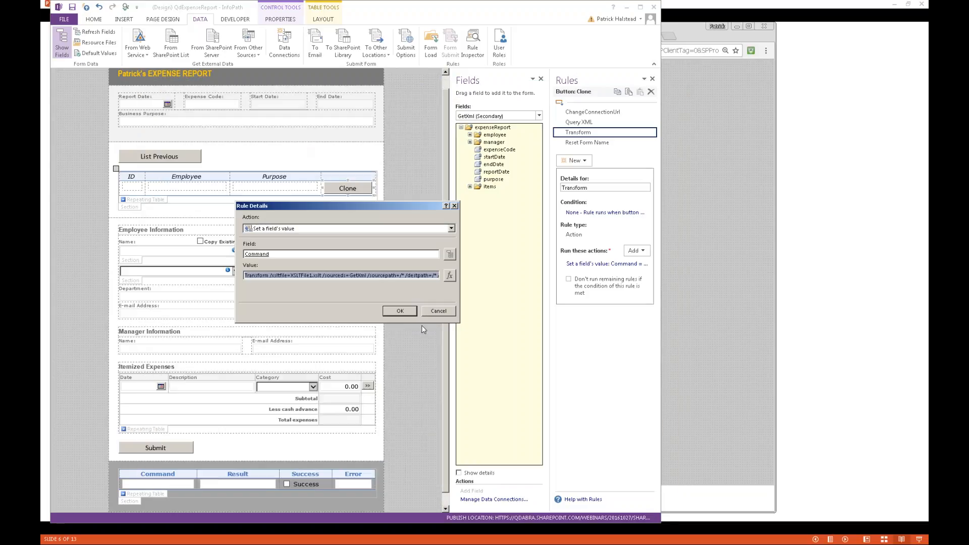
{"action": "left_click", "coordinate": [438, 310]}
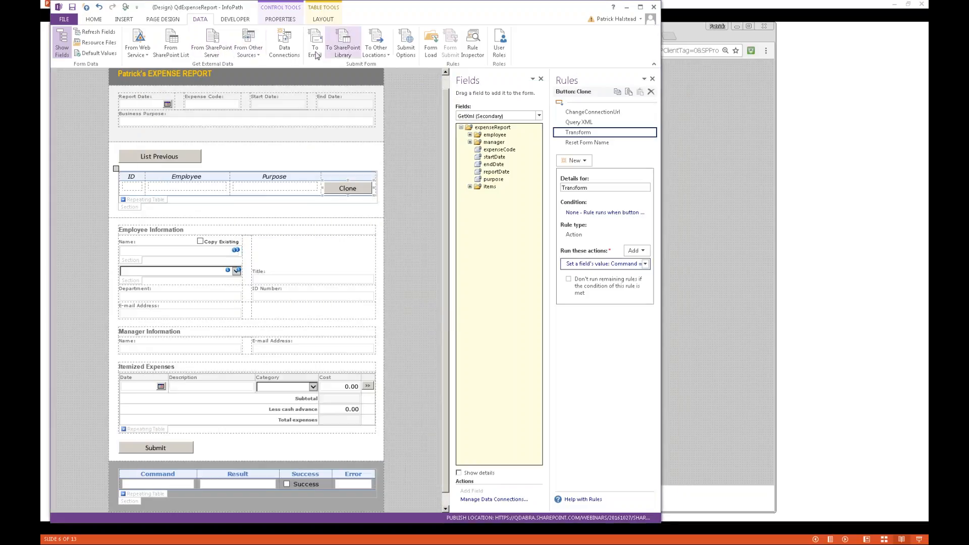
{"action": "left_click", "coordinate": [285, 52]}
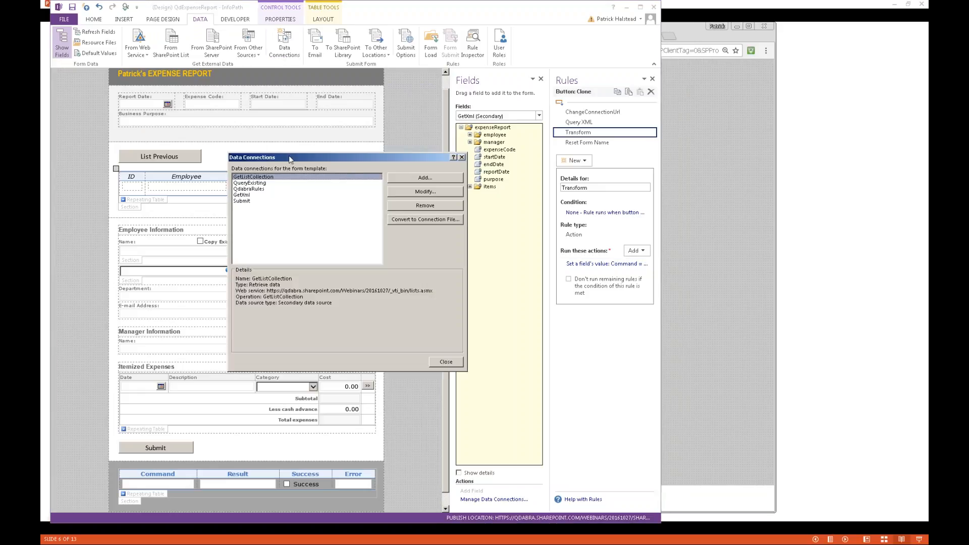
{"action": "key", "text": "Escape"}
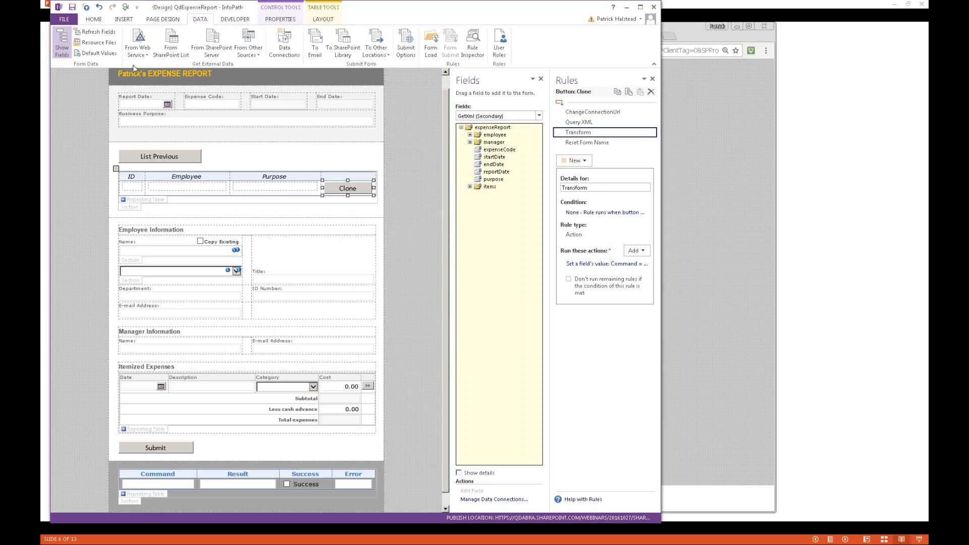
- Export XSLTFile1.xslt to the 2017-03-23 - Connecting Forms to Other Forms folder and locate it in Explorer
{"action": "left_click", "coordinate": [101, 43]}
{"action": "left_click", "coordinate": [308, 233]}
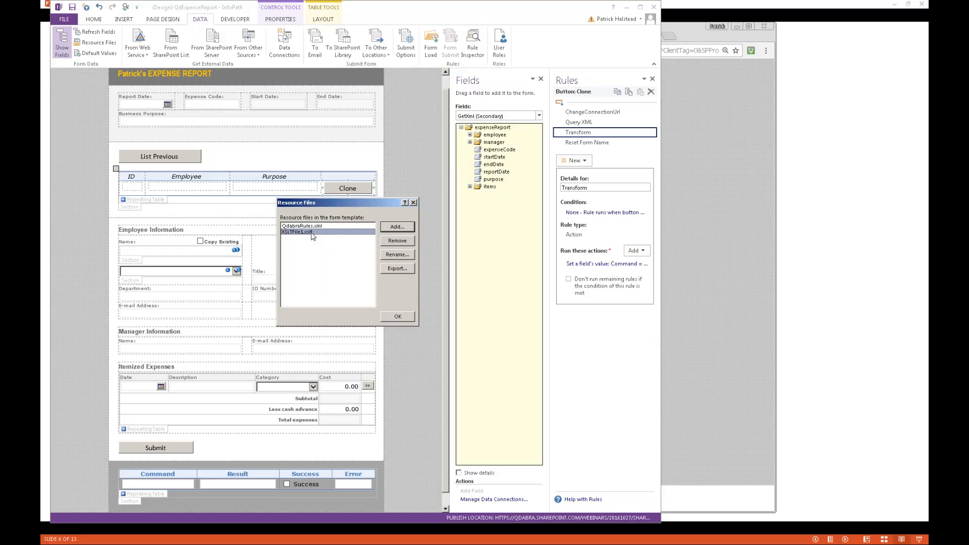
{"action": "left_click", "coordinate": [398, 268]}
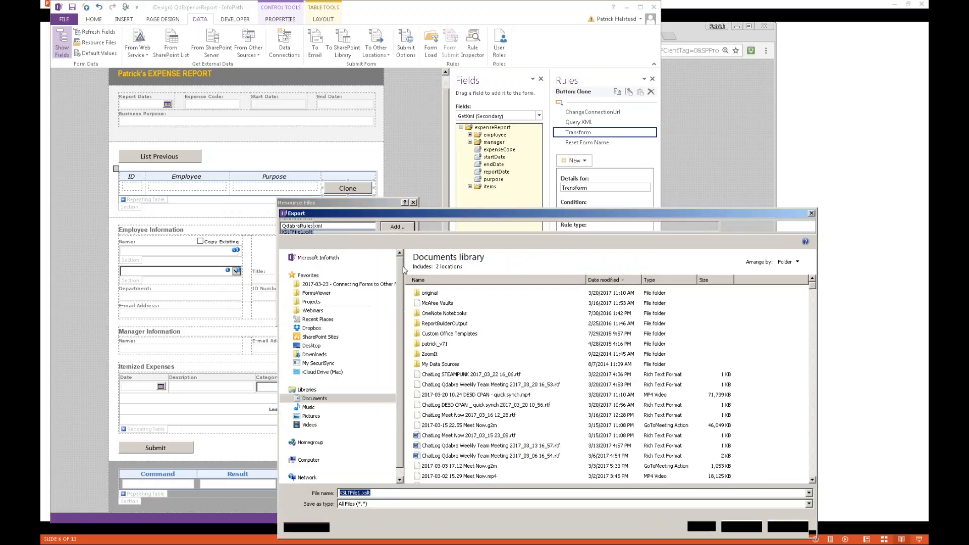
{"action": "scroll", "coordinate": [353, 275], "scroll_direction": "up", "scroll_amount": 3}
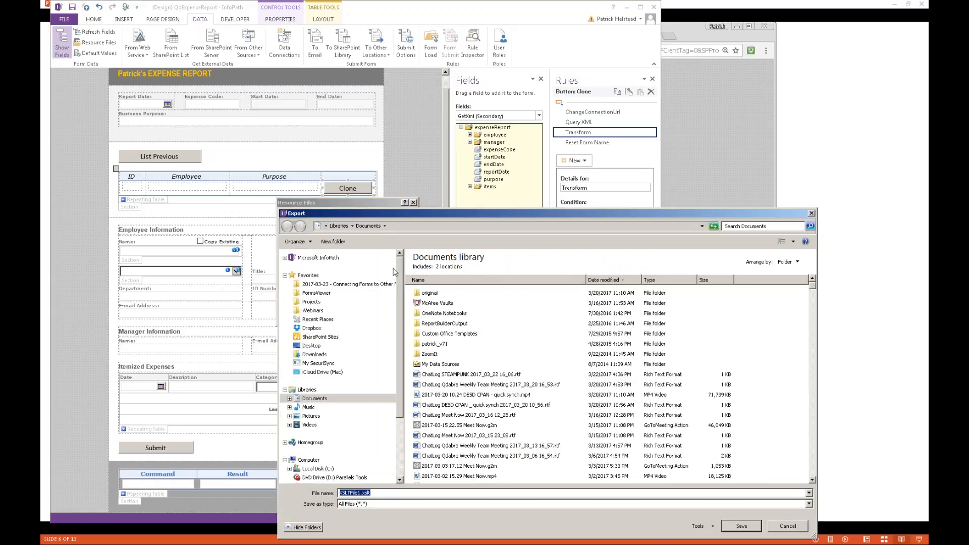
{"action": "left_click", "coordinate": [322, 284]}
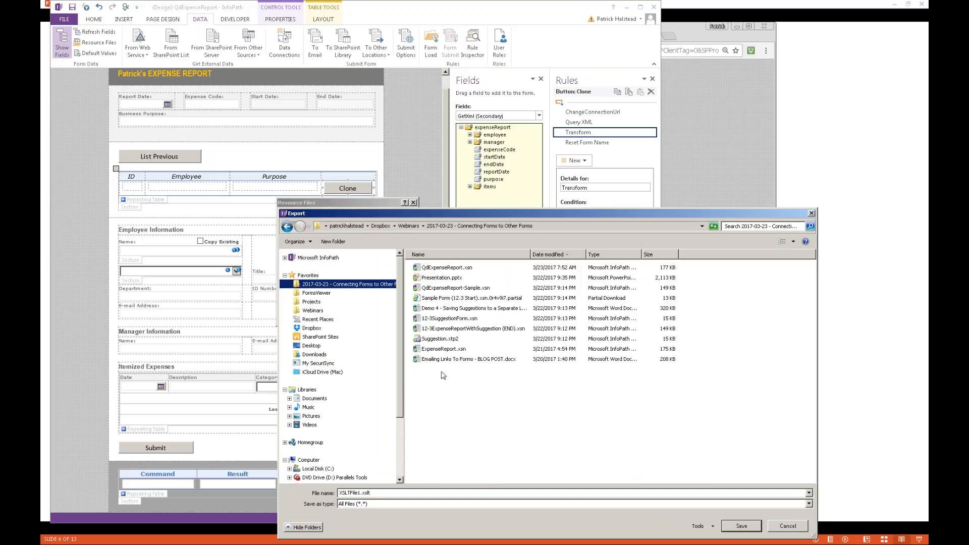
{"action": "left_click", "coordinate": [754, 526]}
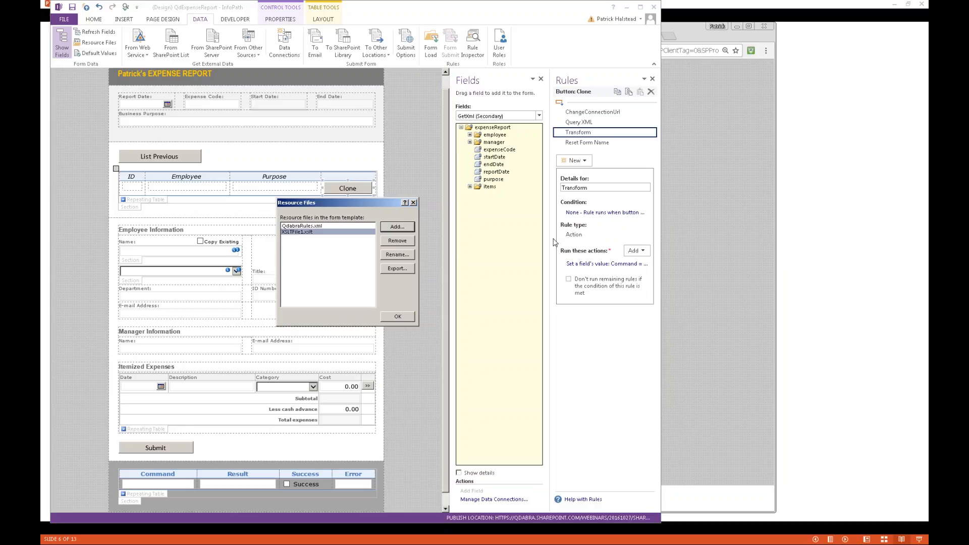
{"action": "key", "text": "alt+Tab"}
{"action": "left_click", "coordinate": [256, 224]}
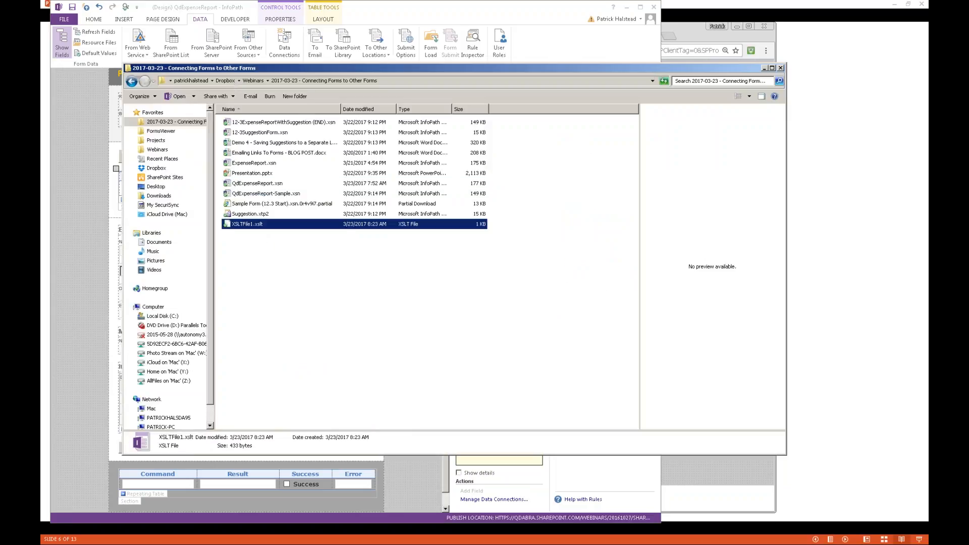
- Open XSLTFile1.xslt in Notepad++ and select the whole stylesheet
{"action": "right_click", "coordinate": [255, 224]}
{"action": "left_click", "coordinate": [292, 239]}
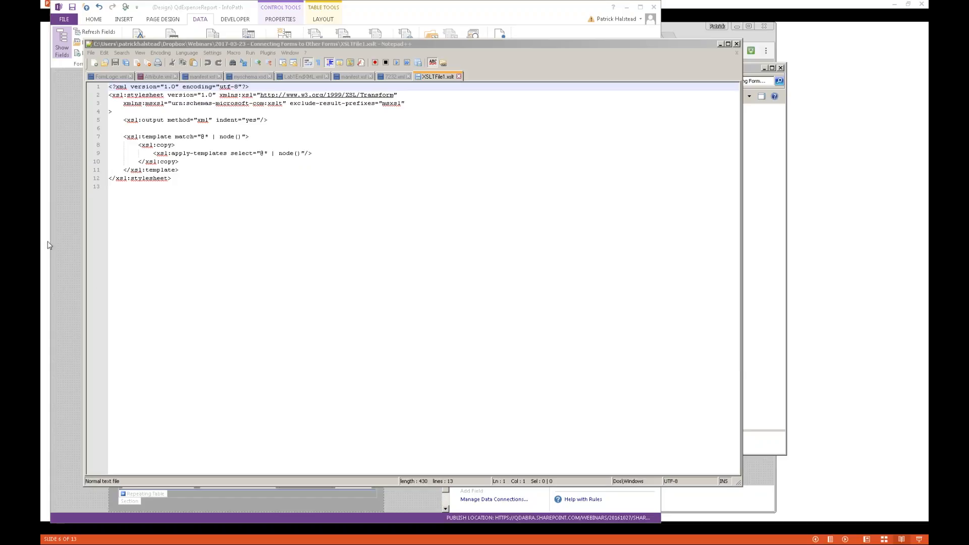
{"action": "left_click_drag", "start_coordinate": [202, 181], "coordinate": [109, 86]}
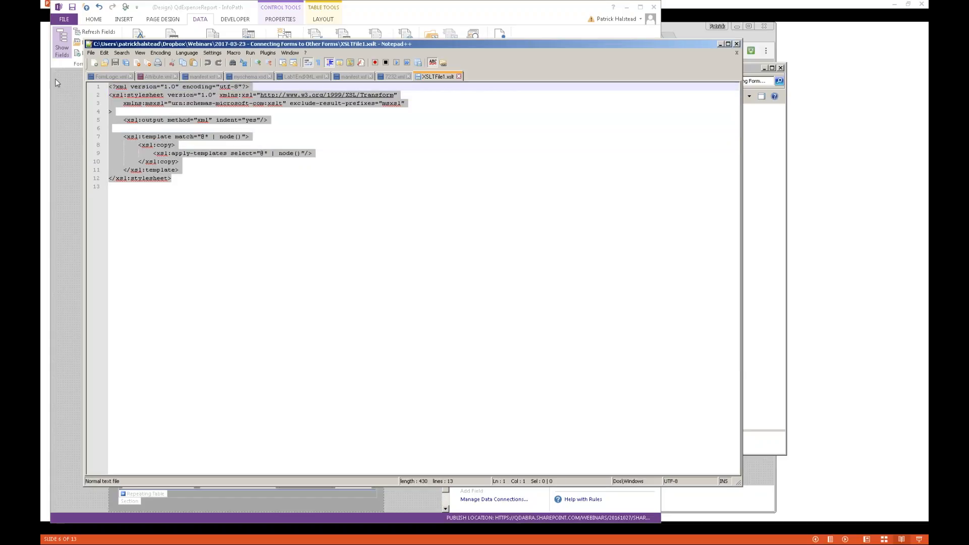
{"action": "left_click", "coordinate": [205, 184]}
{"action": "left_click_drag", "start_coordinate": [205, 185], "coordinate": [109, 87]}
{"action": "left_click", "coordinate": [193, 172]}
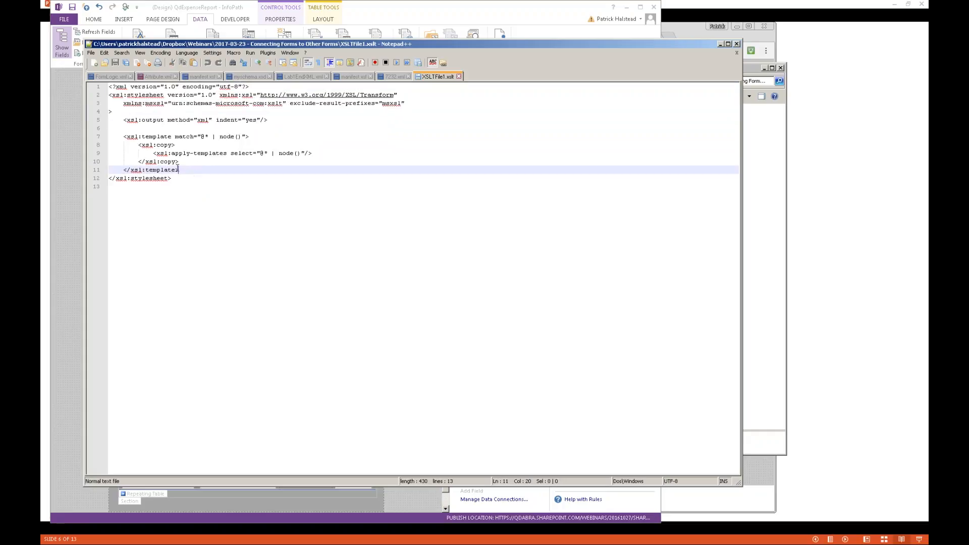
- Highlight the copy template in lines 7–11, then close Notepad++ and return to the slide show
{"action": "left_click_drag", "start_coordinate": [199, 170], "coordinate": [112, 111]}
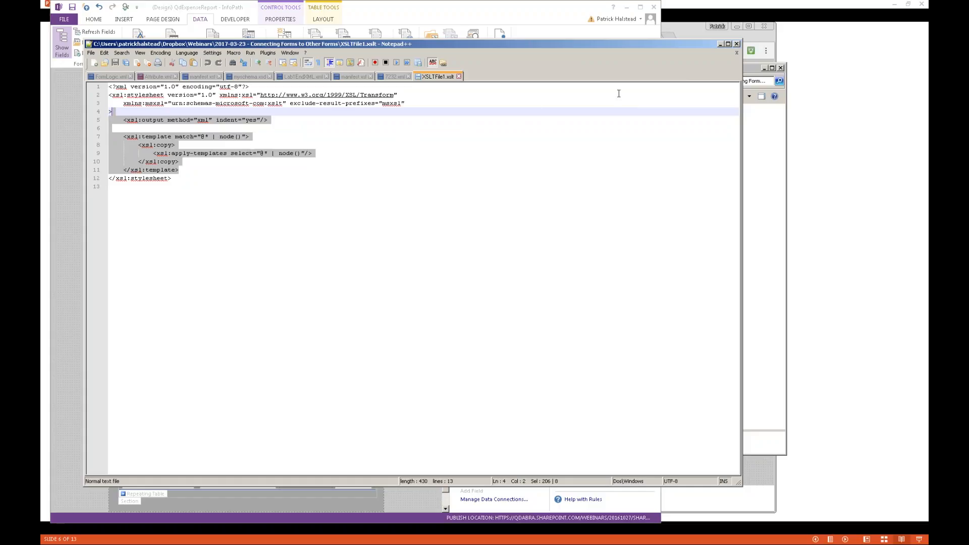
{"action": "left_click", "coordinate": [737, 44]}
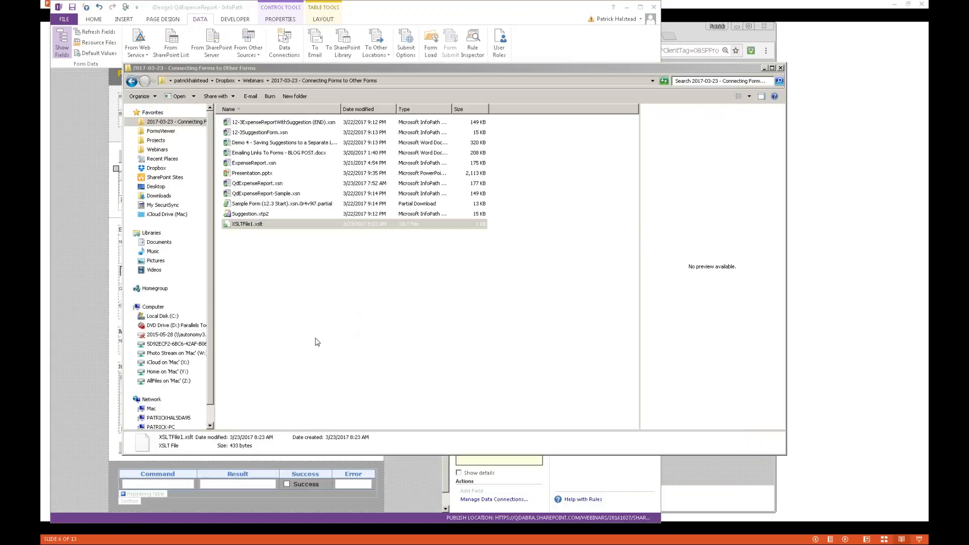
{"action": "left_click", "coordinate": [835, 205]}
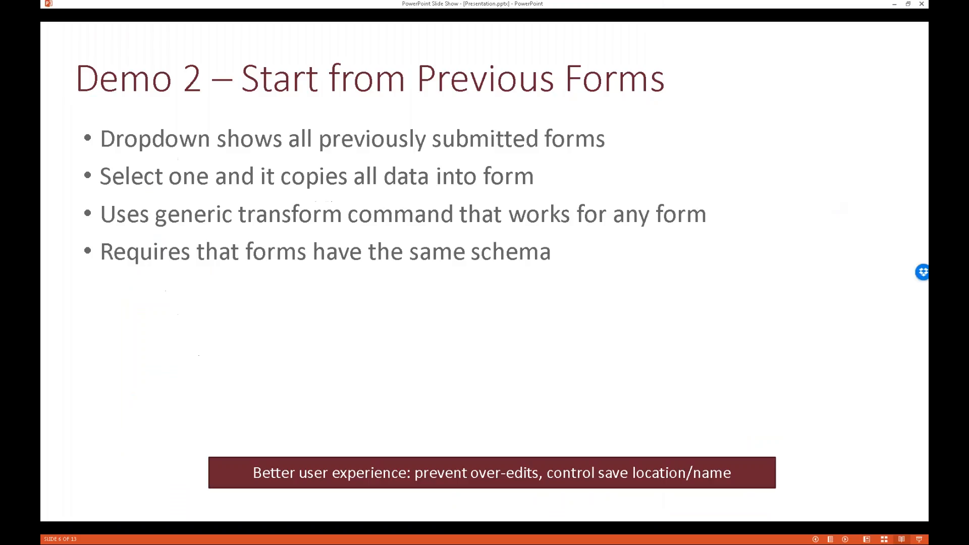
- Advance past Demo 2 Steps to the 'Demo 3 – Copy Repeating Data' slide, then switch to the Expenses library
{"action": "left_click", "coordinate": [476, 233]}
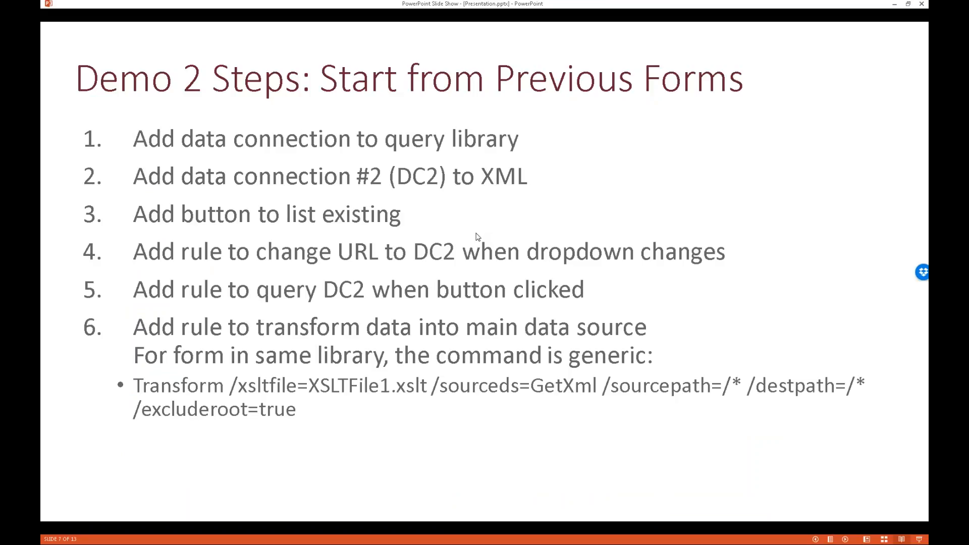
{"action": "key", "text": "Right"}
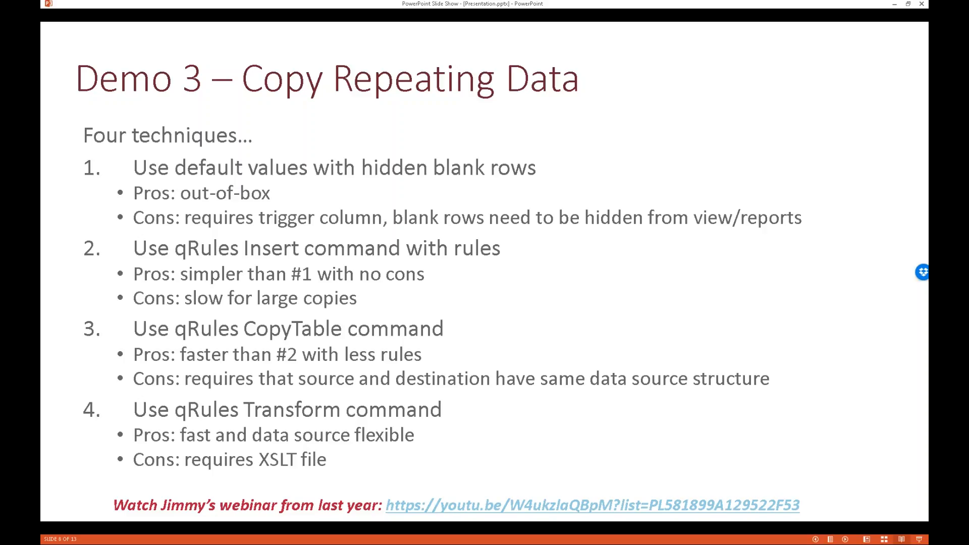
{"action": "key", "text": "alt+Tab"}
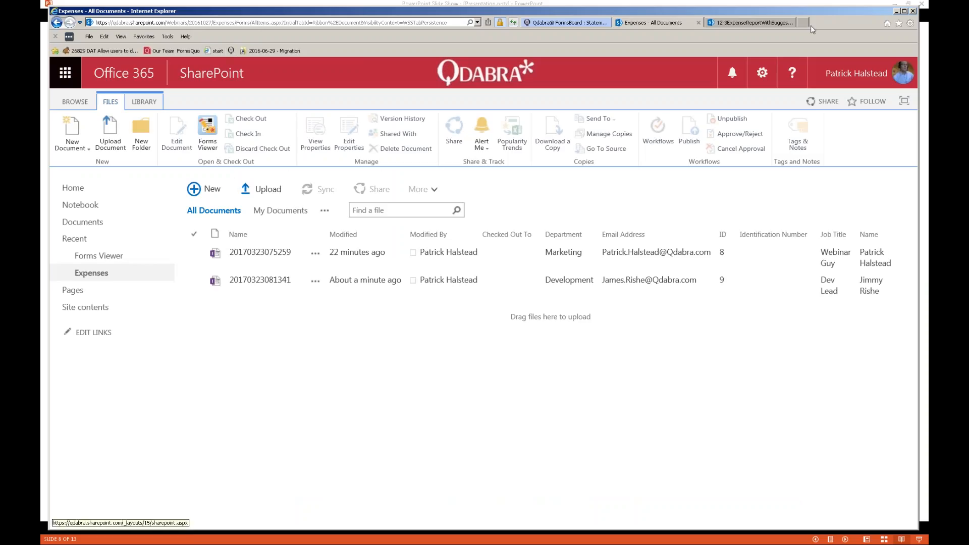
- Open the youtube.com/qdabra channel page in a new browser tab
{"action": "left_click", "coordinate": [803, 24]}
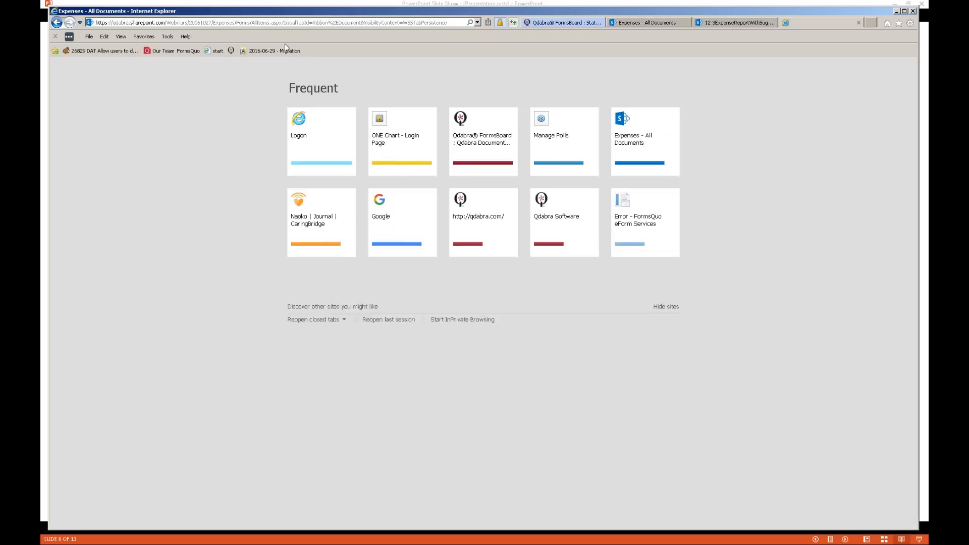
{"action": "type", "text": "yout"}
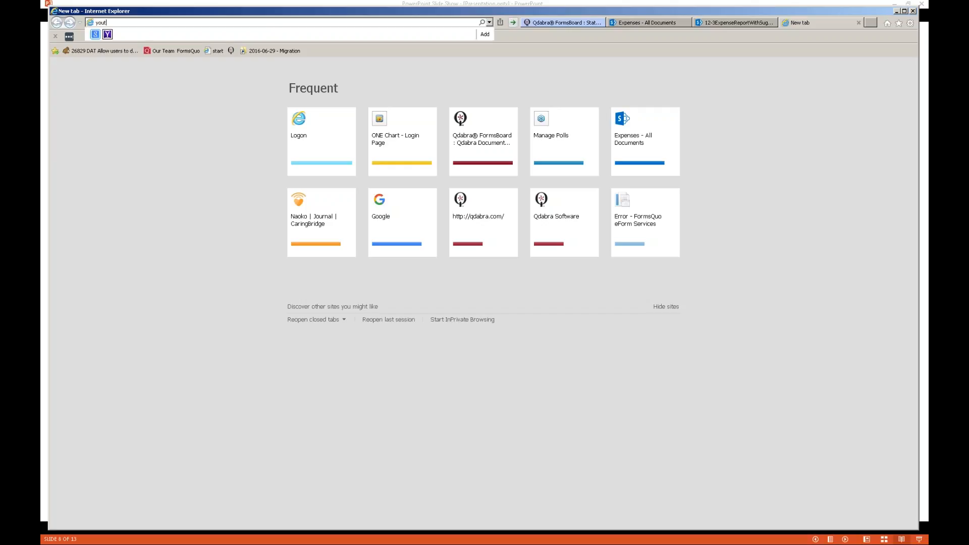
{"action": "type", "text": "ube.com/qda"}
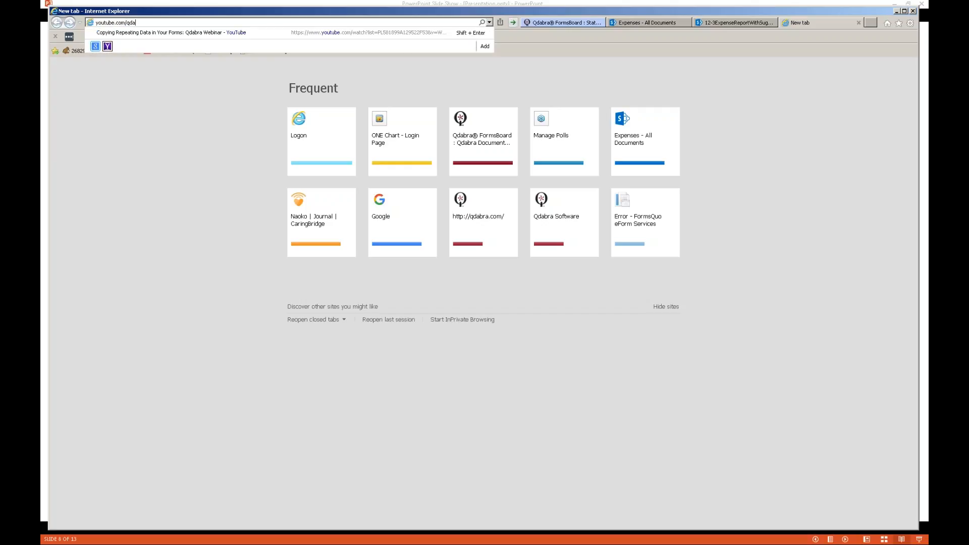
{"action": "type", "text": "bra"}
{"action": "key", "text": "Return"}
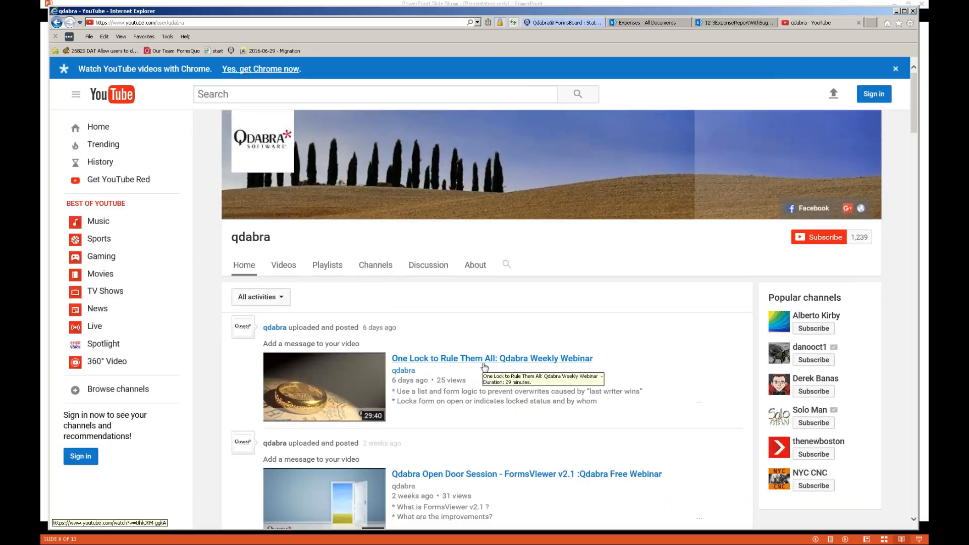
- Go to qdabra.com, open All Webinar Videos & Packages and browse the Video Library, then return to InfoPath
{"action": "left_click", "coordinate": [232, 23]}
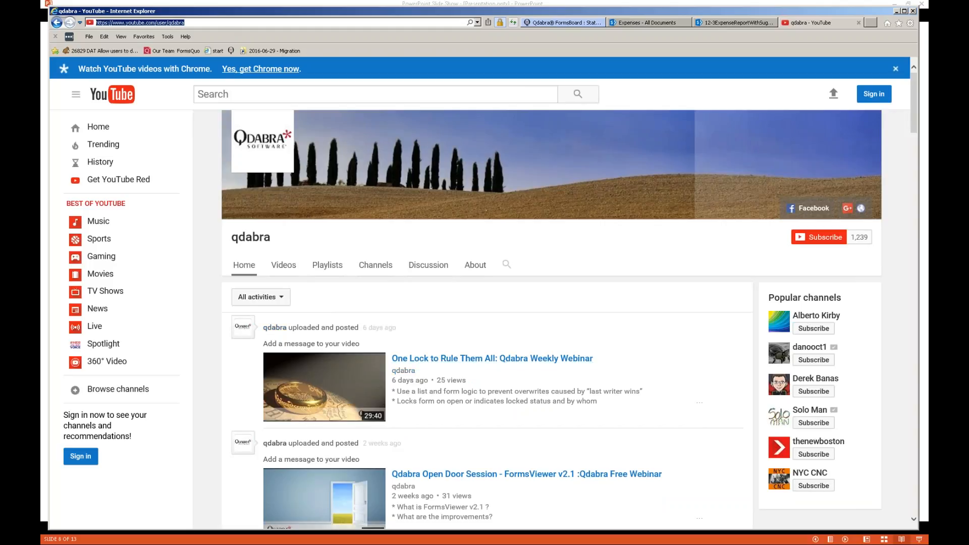
{"action": "type", "text": "qdabra.com"}
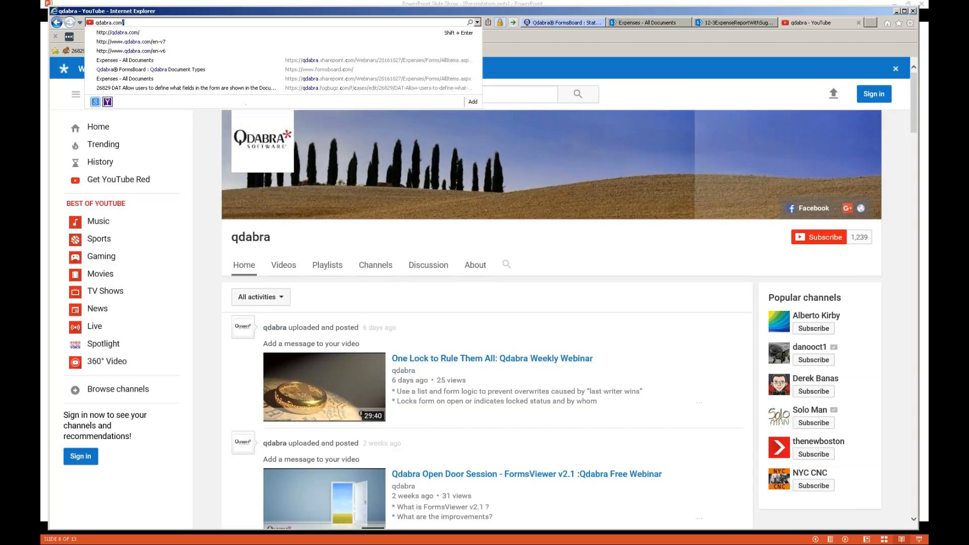
{"action": "key", "text": "Return"}
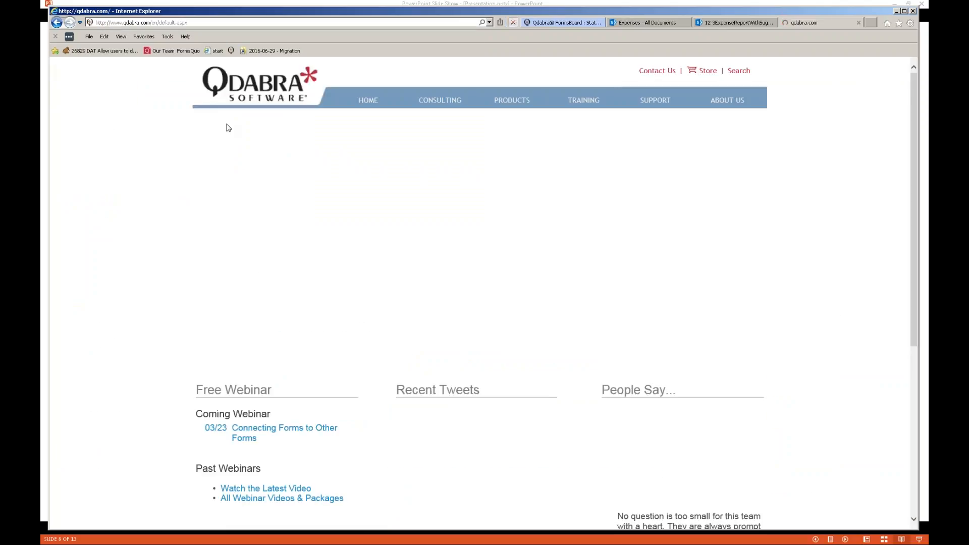
{"action": "scroll", "coordinate": [281, 229], "scroll_direction": "down", "scroll_amount": 2}
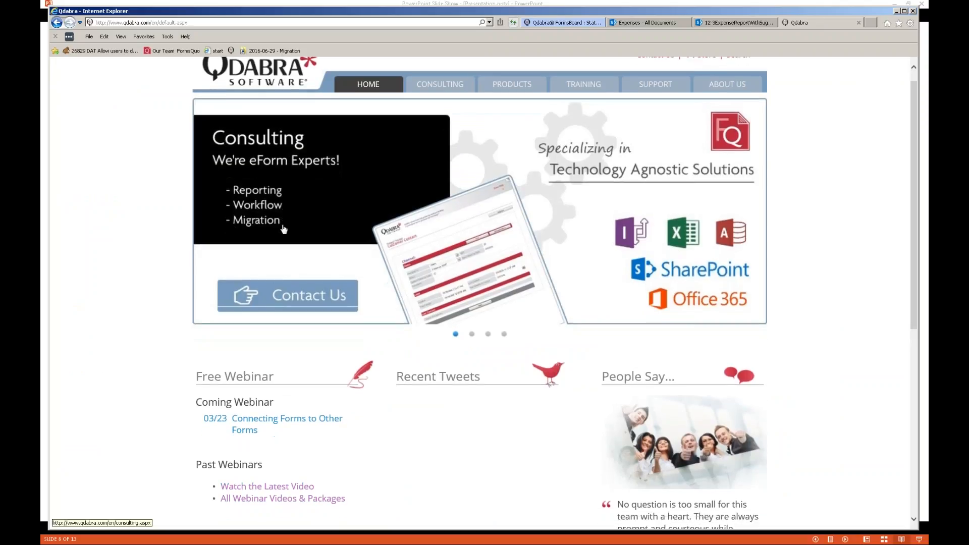
{"action": "scroll", "coordinate": [298, 338], "scroll_direction": "down", "scroll_amount": 2}
{"action": "left_click", "coordinate": [299, 343]}
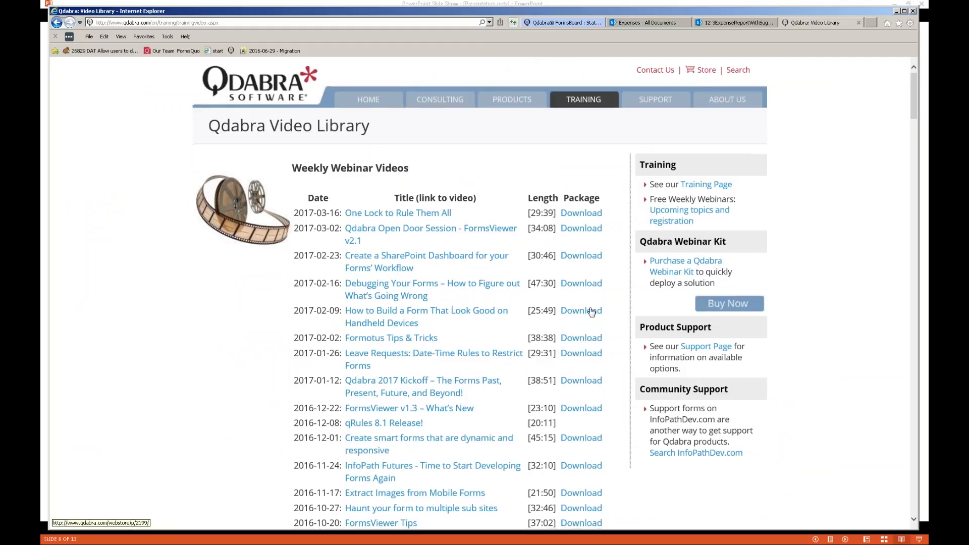
{"action": "scroll", "coordinate": [592, 311], "scroll_direction": "down", "scroll_amount": 10}
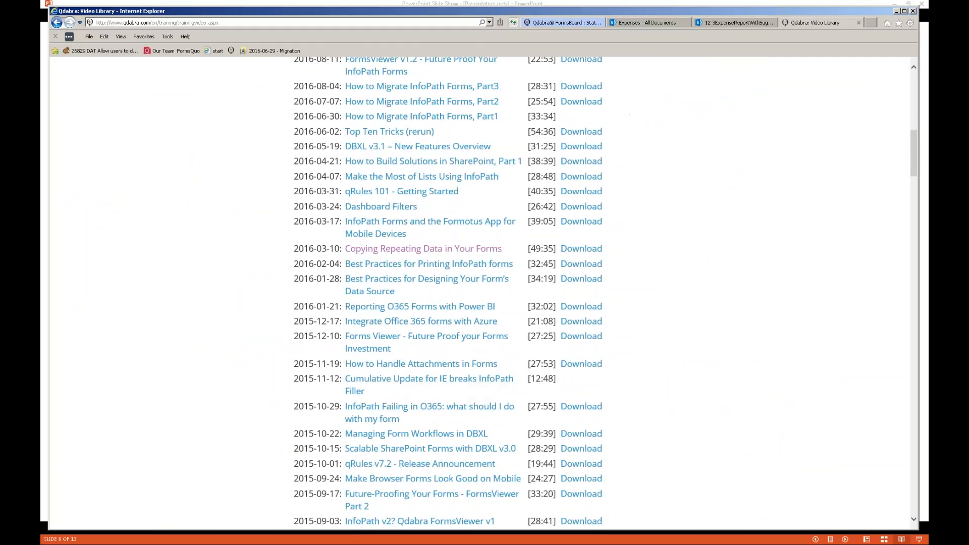
{"action": "scroll", "coordinate": [576, 311], "scroll_direction": "down", "scroll_amount": 2}
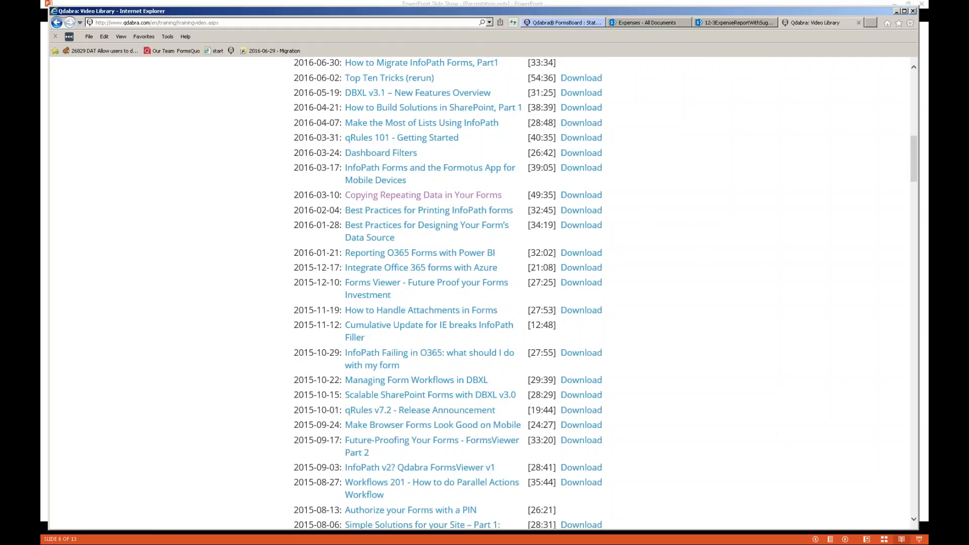
{"action": "key", "text": "Home"}
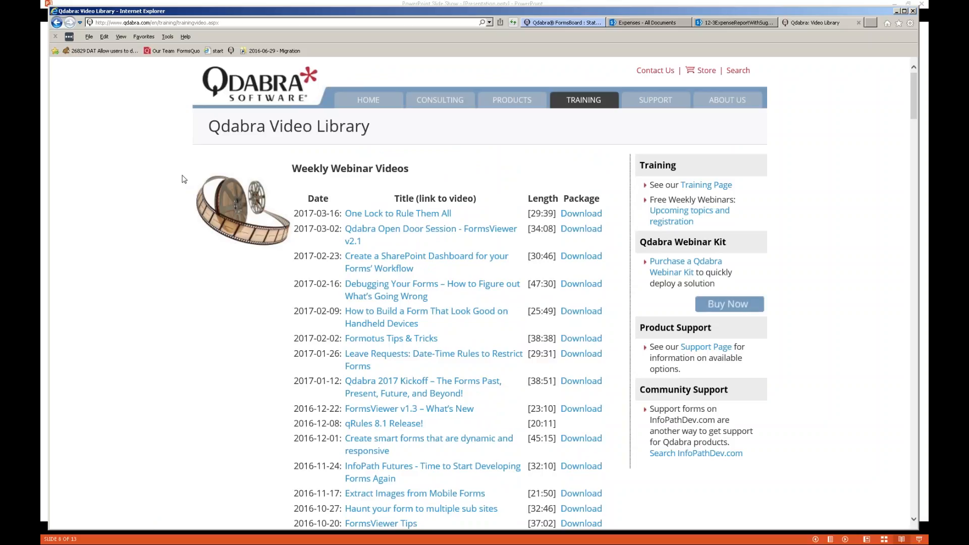
{"action": "key", "text": "alt+Tab"}
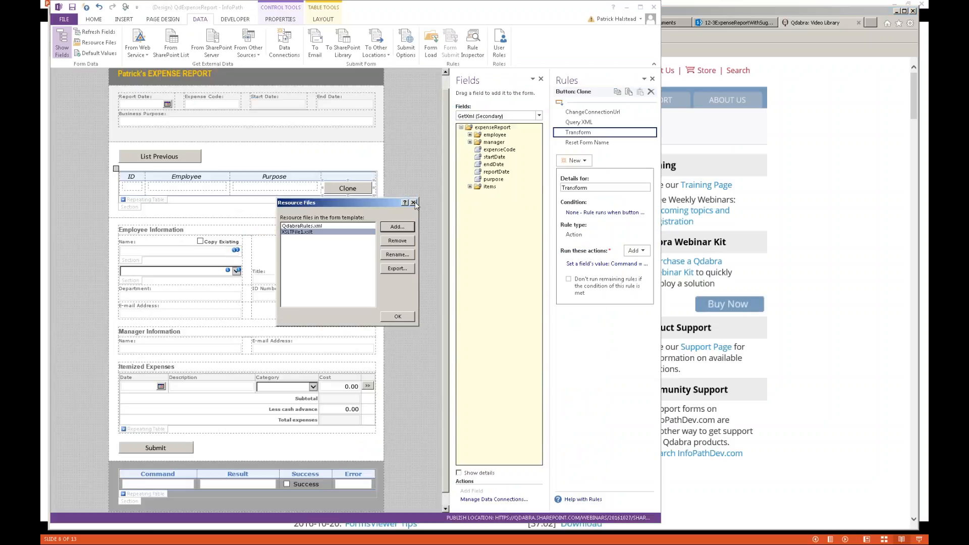
- Close the Resource Files list, show the Copy Existing checkbox's Query Existing rule, then return to the Qdabra Video Library
{"action": "left_click", "coordinate": [414, 203]}
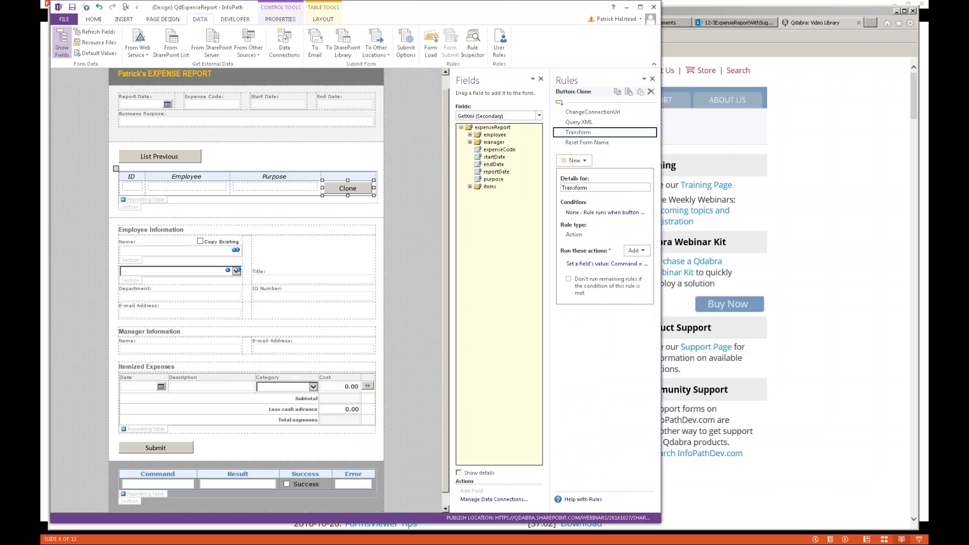
{"action": "left_click", "coordinate": [201, 243]}
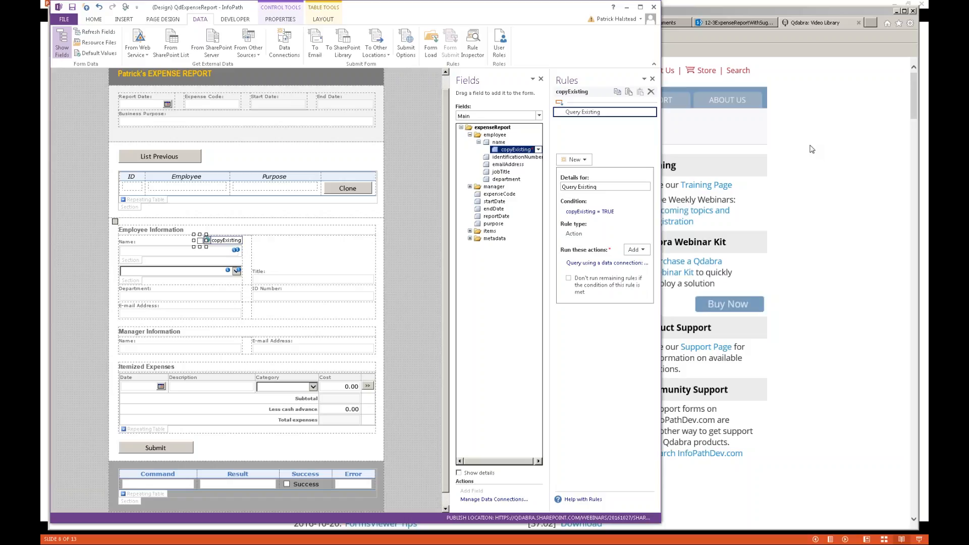
{"action": "left_click", "coordinate": [826, 178]}
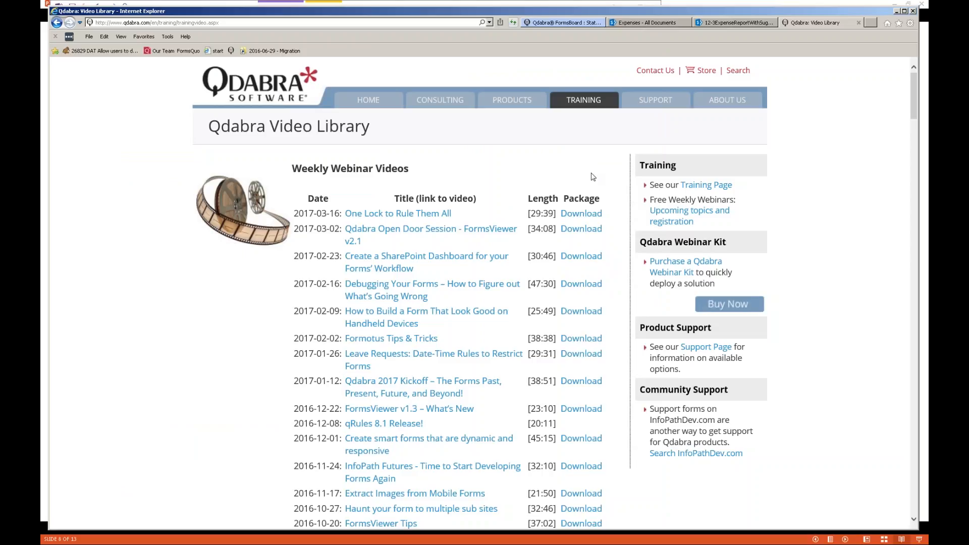
- Switch back to the PowerPoint slide show showing 'Demo 3 – Copy Repeating Data'
{"action": "key", "text": "alt+Tab"}
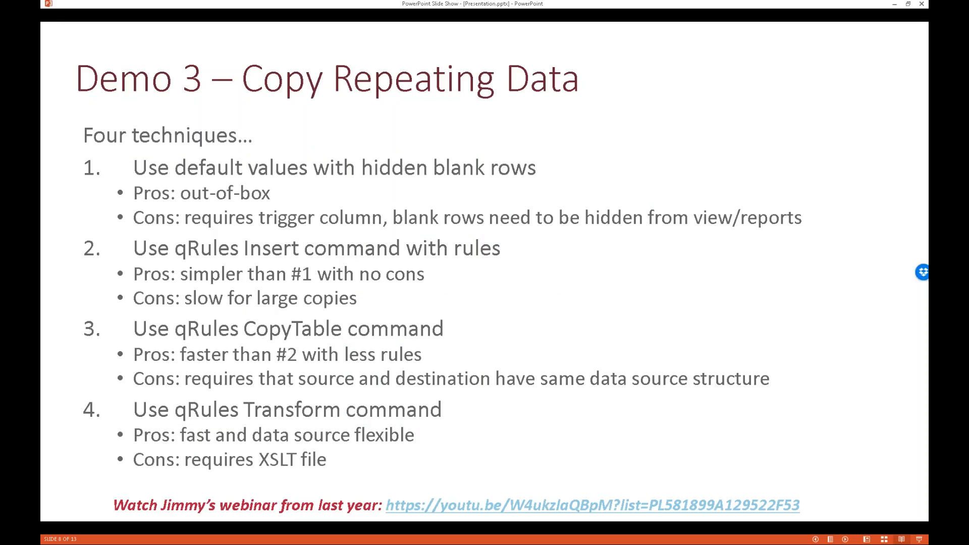
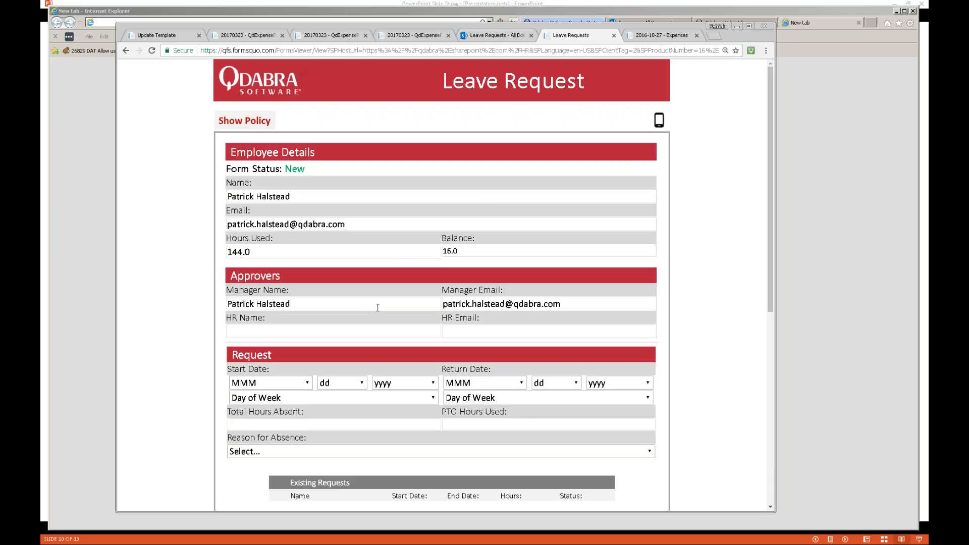
- Preview the Leave Request form in mobile layout, then restore the desktop layout in a narrower window
{"action": "scroll", "coordinate": [357, 364], "scroll_direction": "down", "scroll_amount": 2}
{"action": "scroll", "coordinate": [357, 364], "scroll_direction": "up", "scroll_amount": 2}
{"action": "left_click", "coordinate": [660, 120]}
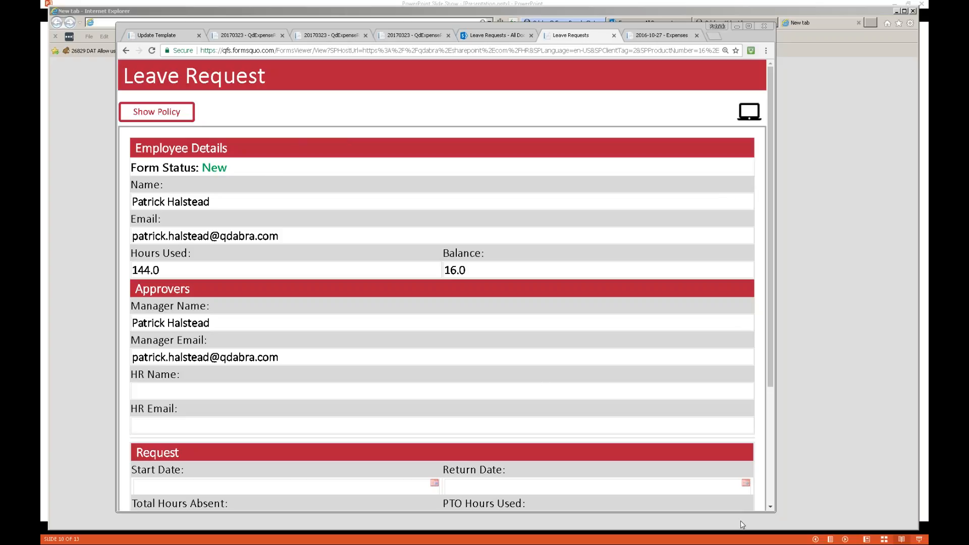
{"action": "left_click_drag", "start_coordinate": [775, 512], "coordinate": [518, 503]}
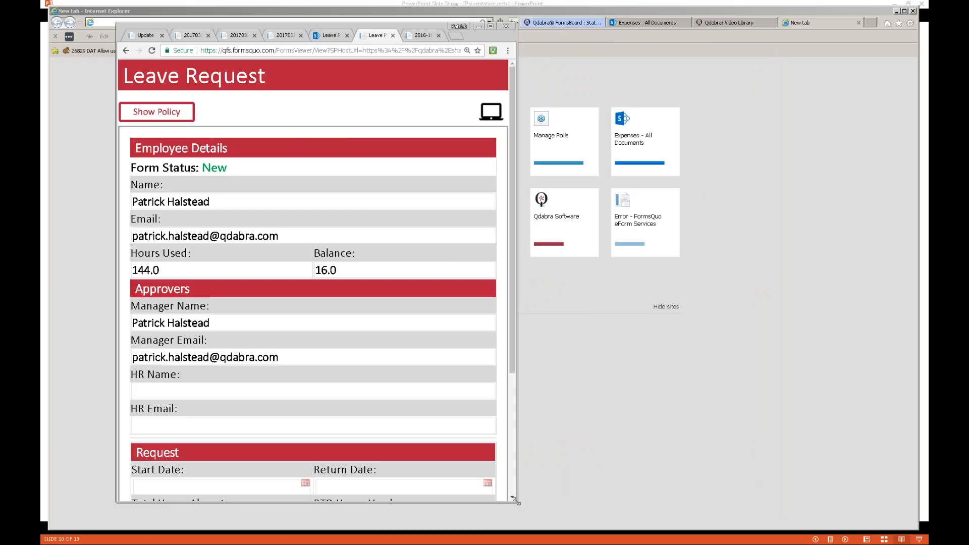
{"action": "left_click_drag", "start_coordinate": [518, 503], "coordinate": [638, 504]}
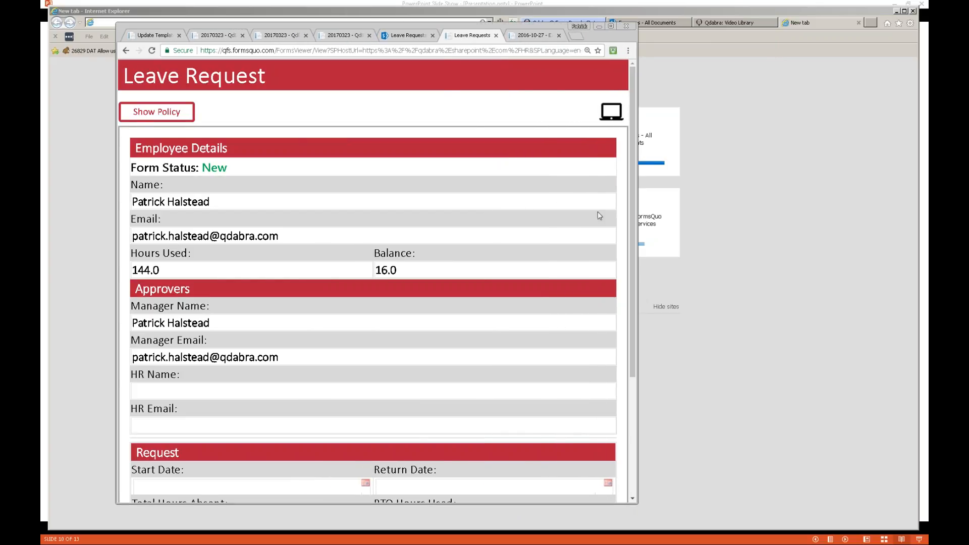
{"action": "left_click", "coordinate": [621, 119]}
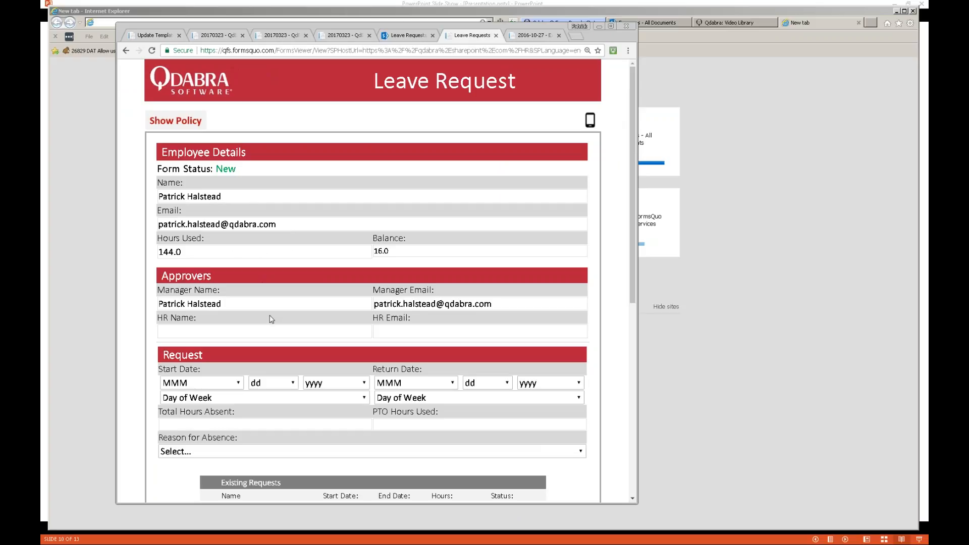
- Set the Start Date to Mar 23 2017
{"action": "left_click", "coordinate": [256, 329]}
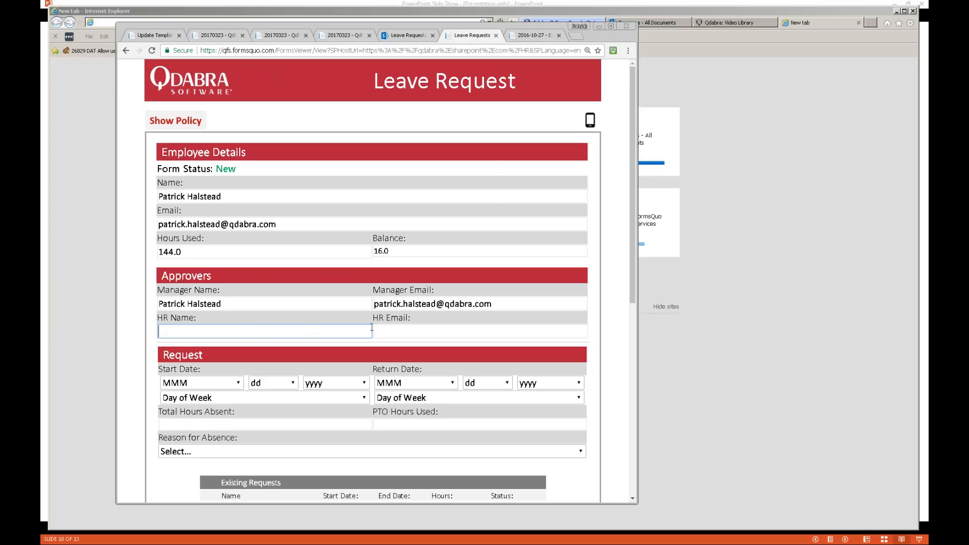
{"action": "left_click", "coordinate": [237, 384]}
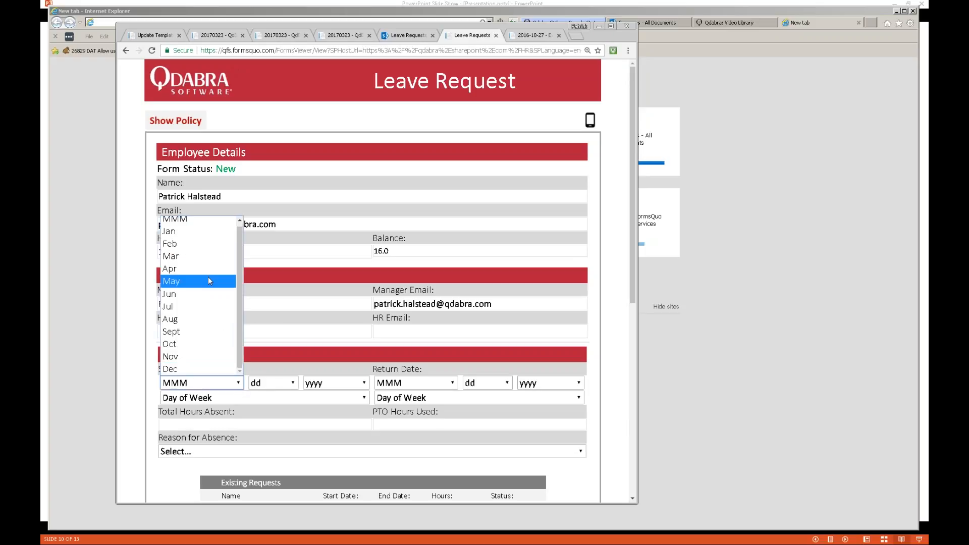
{"action": "left_click", "coordinate": [187, 257]}
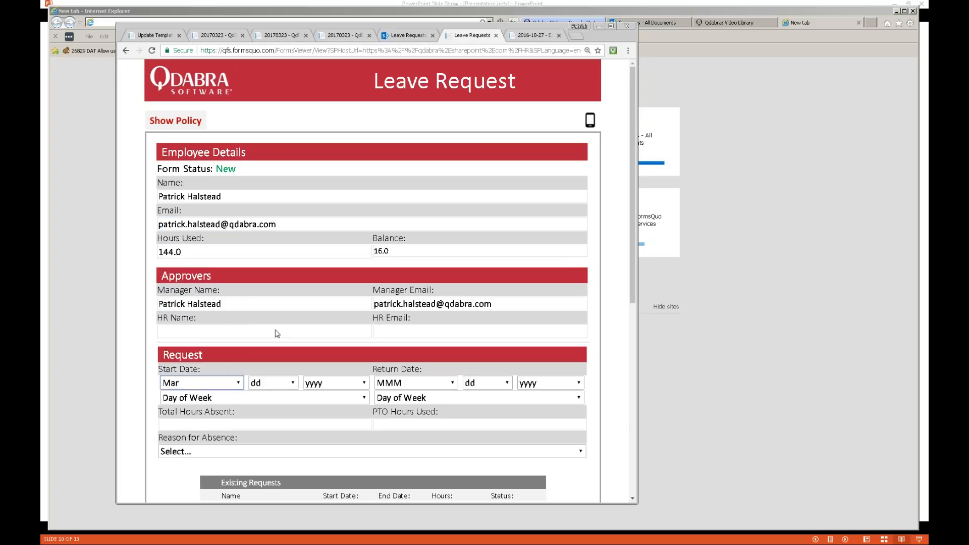
{"action": "left_click", "coordinate": [291, 383]}
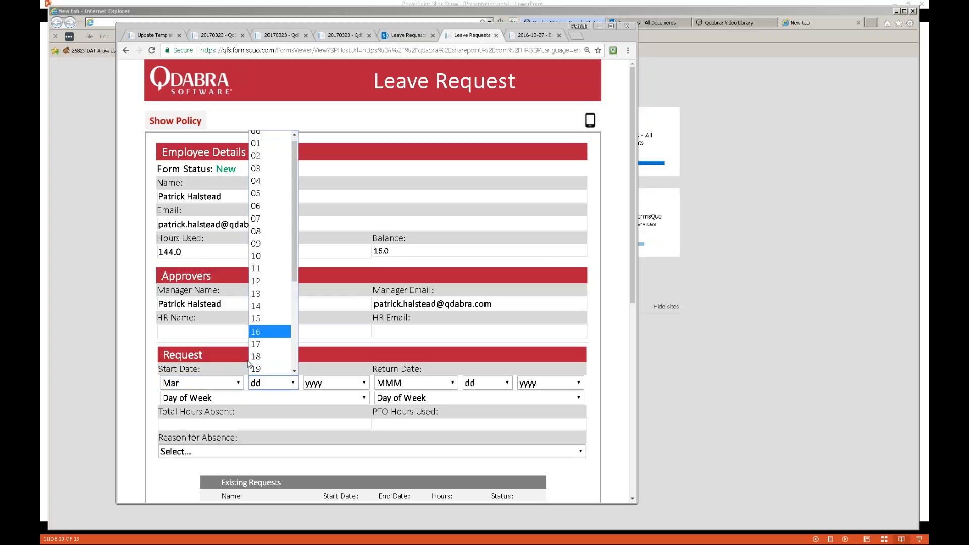
{"action": "left_click", "coordinate": [295, 372]}
{"action": "left_click", "coordinate": [295, 372]}
{"action": "left_click", "coordinate": [295, 372]}
{"action": "left_click", "coordinate": [277, 363]}
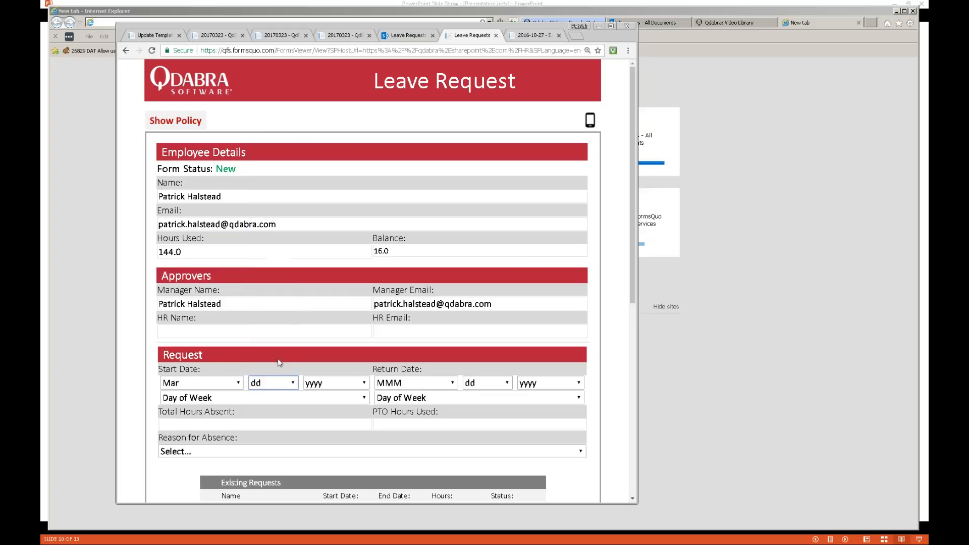
{"action": "left_click", "coordinate": [356, 383]}
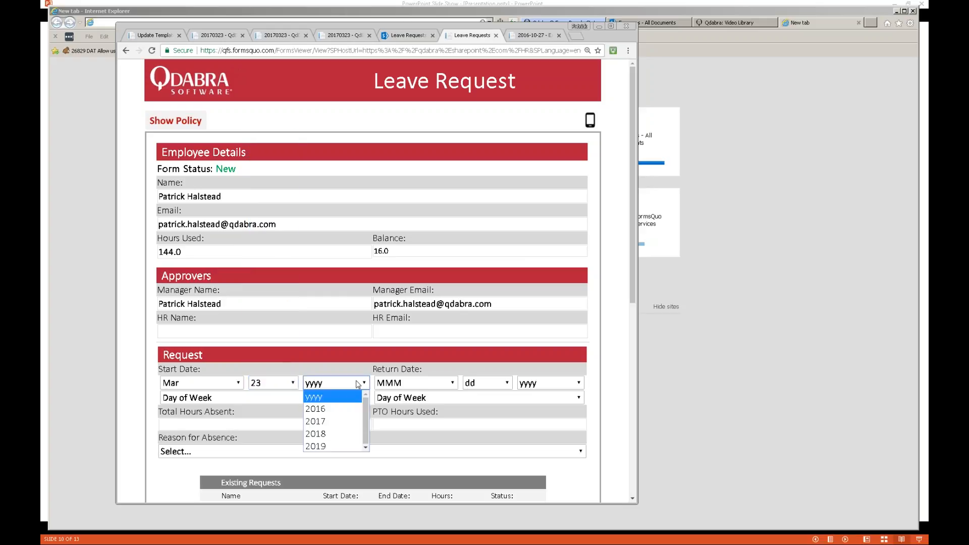
{"action": "left_click", "coordinate": [339, 421]}
- Set the Return Date to Mar 23 2017
{"action": "left_click", "coordinate": [436, 385]}
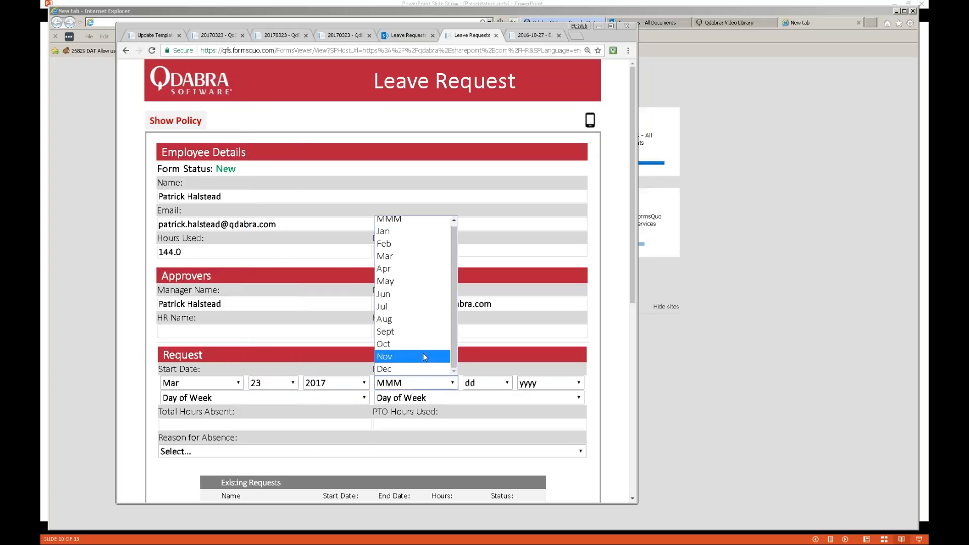
{"action": "left_click", "coordinate": [412, 261]}
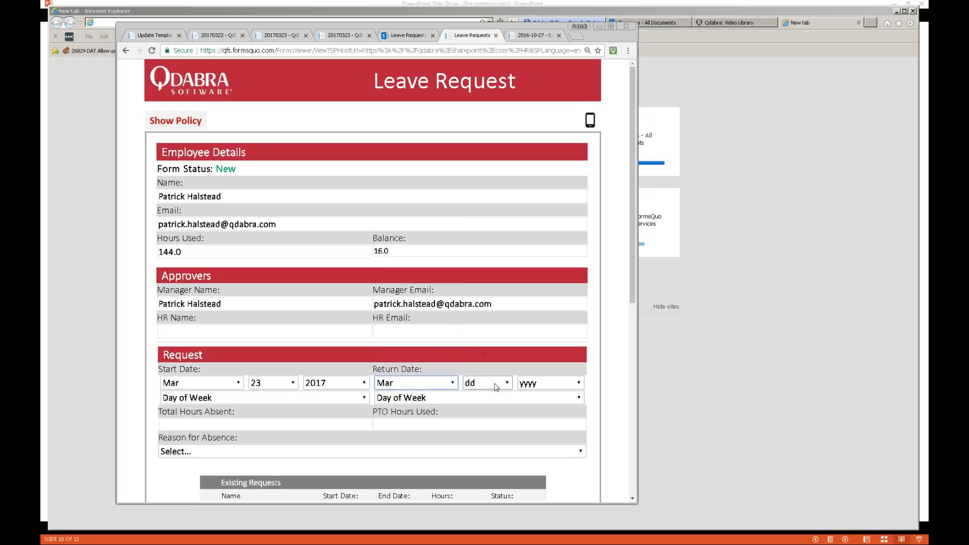
{"action": "left_click", "coordinate": [497, 385]}
{"action": "left_click", "coordinate": [506, 359]}
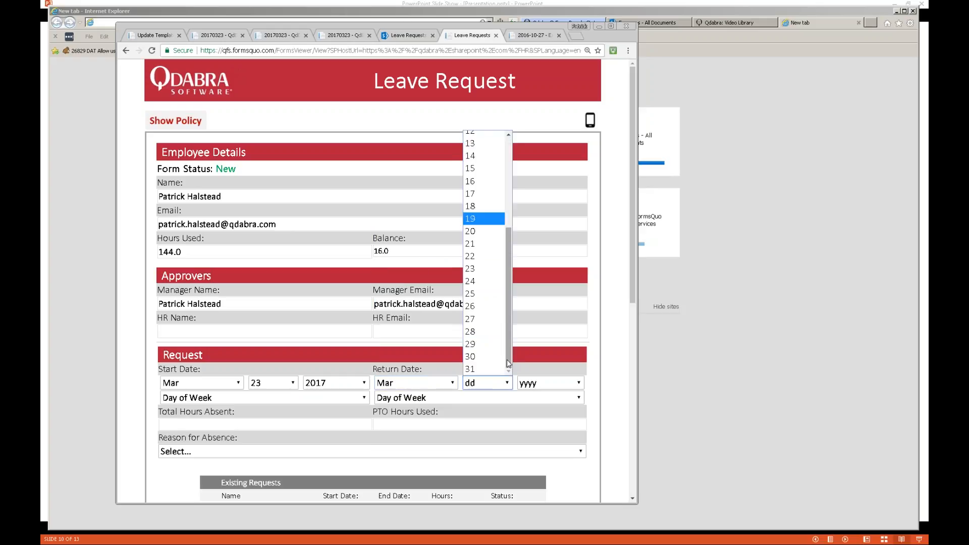
{"action": "left_click", "coordinate": [484, 267]}
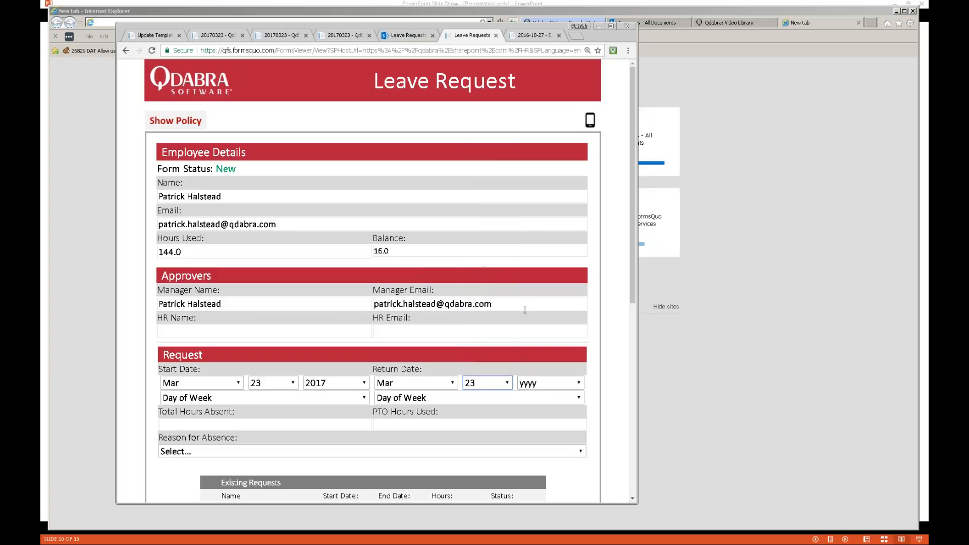
{"action": "left_click", "coordinate": [552, 388]}
{"action": "left_click", "coordinate": [542, 422]}
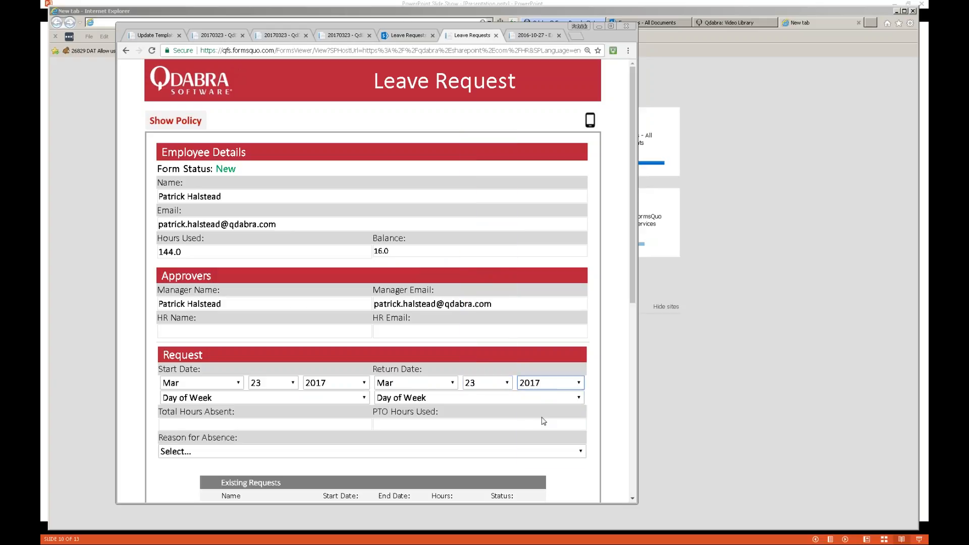
- Choose Thursday for both weekdays, PTO Day as the reason, and 4 total hours absent
{"action": "left_click", "coordinate": [296, 399]}
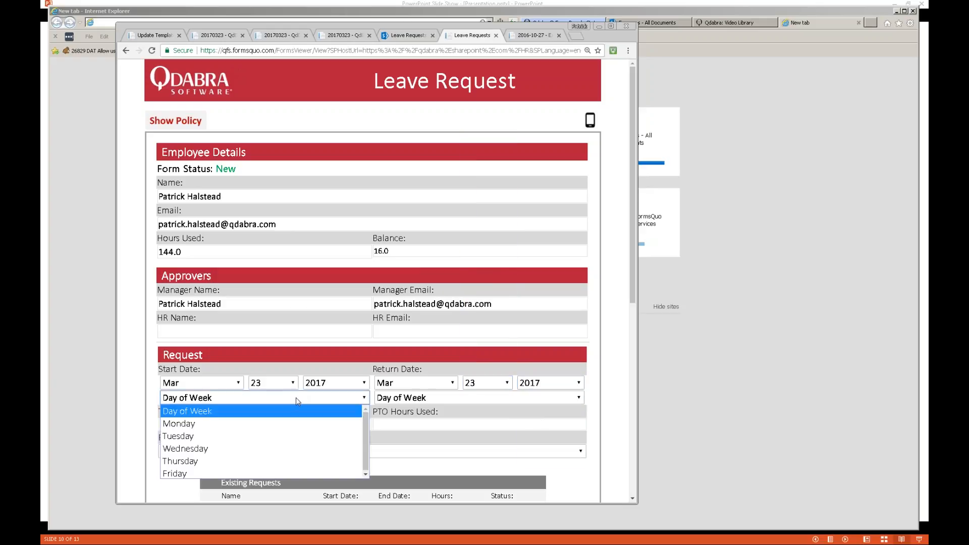
{"action": "left_click", "coordinate": [219, 456]}
{"action": "left_click", "coordinate": [442, 398]}
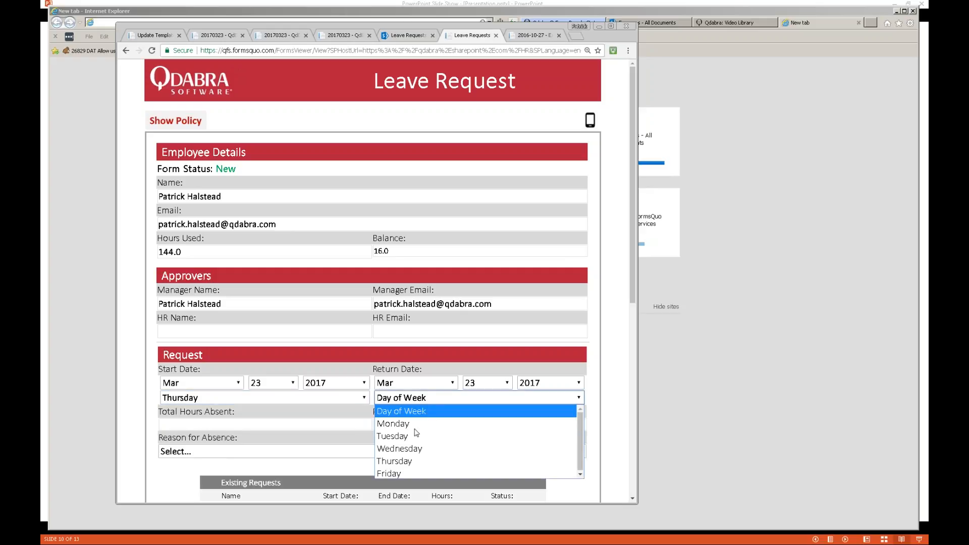
{"action": "left_click", "coordinate": [416, 461]}
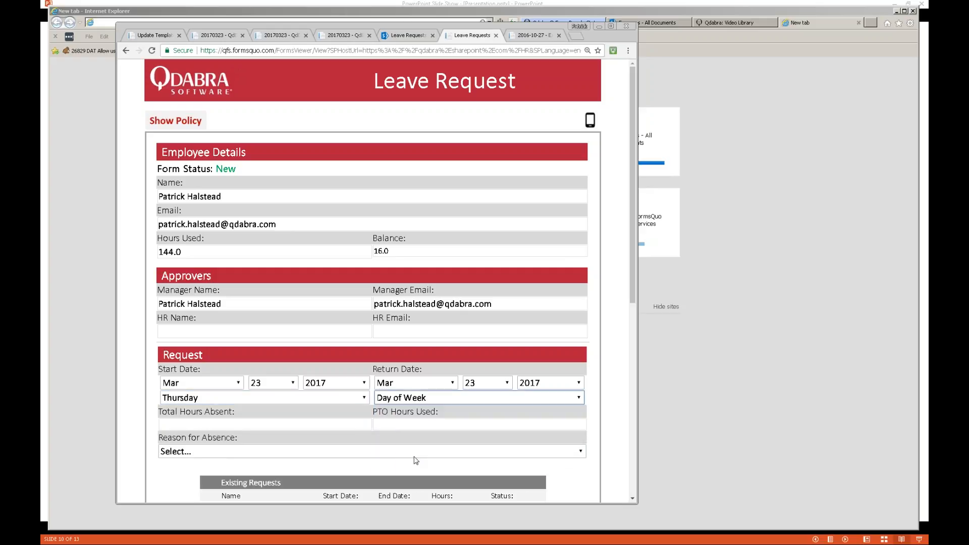
{"action": "left_click", "coordinate": [276, 451]}
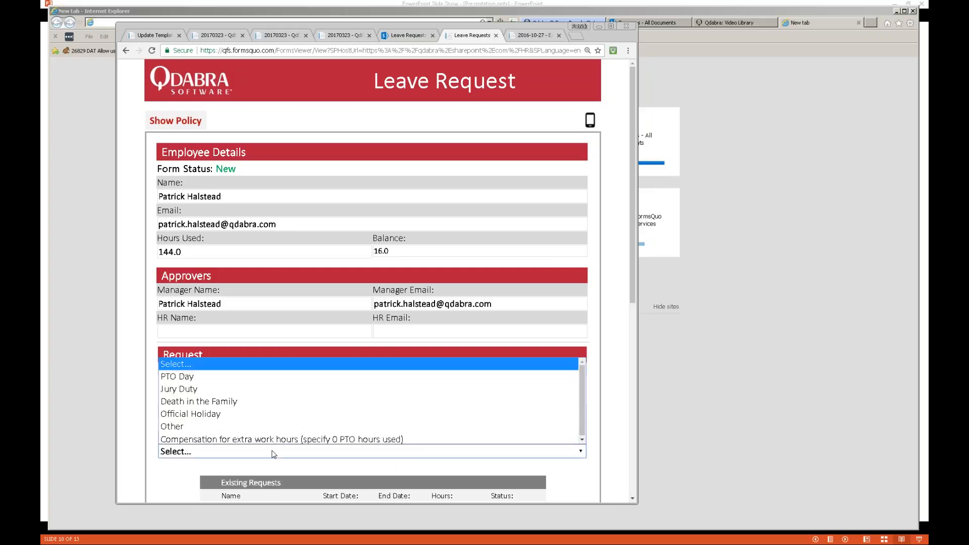
{"action": "left_click", "coordinate": [219, 375]}
{"action": "left_click", "coordinate": [248, 424]}
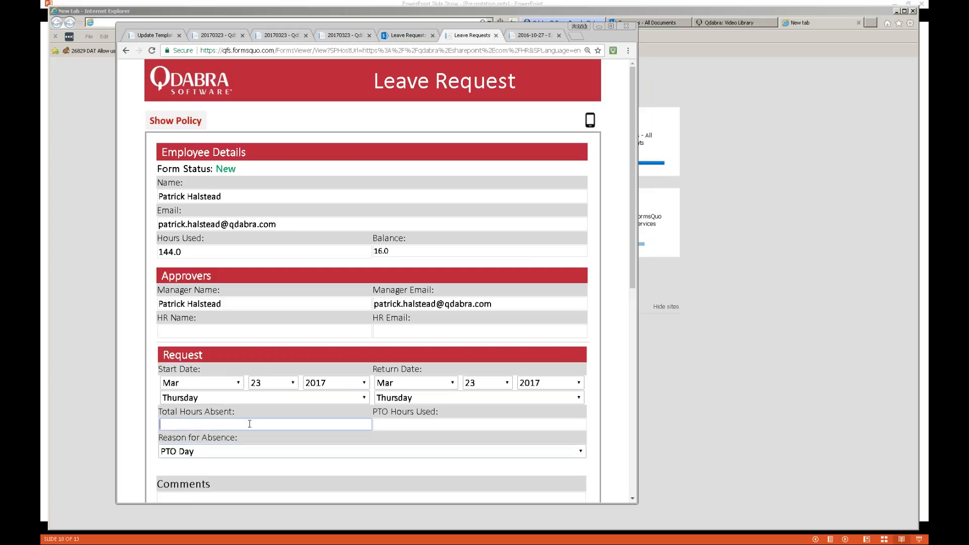
{"action": "type", "text": "4"}
{"action": "key", "text": "Tab"}
- Scroll past the Existing Requests list and try submitting the leave request
{"action": "scroll", "coordinate": [416, 424], "scroll_direction": "down", "scroll_amount": 6}
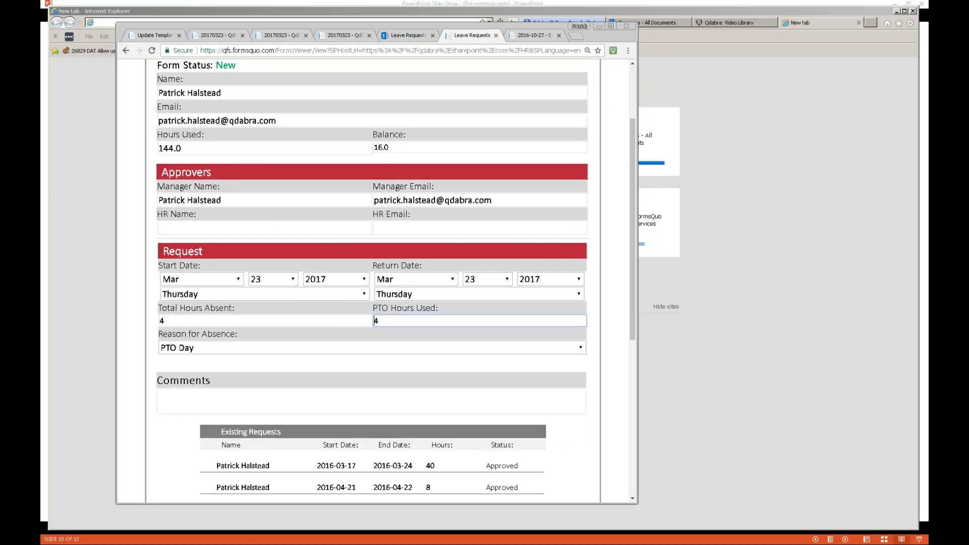
{"action": "scroll", "coordinate": [372, 282], "scroll_direction": "down", "scroll_amount": 3}
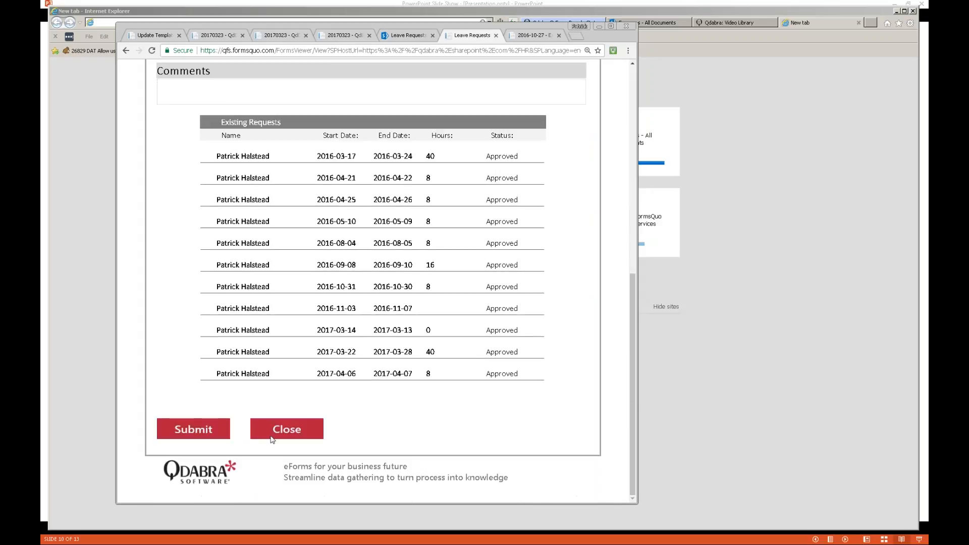
{"action": "left_click", "coordinate": [219, 429]}
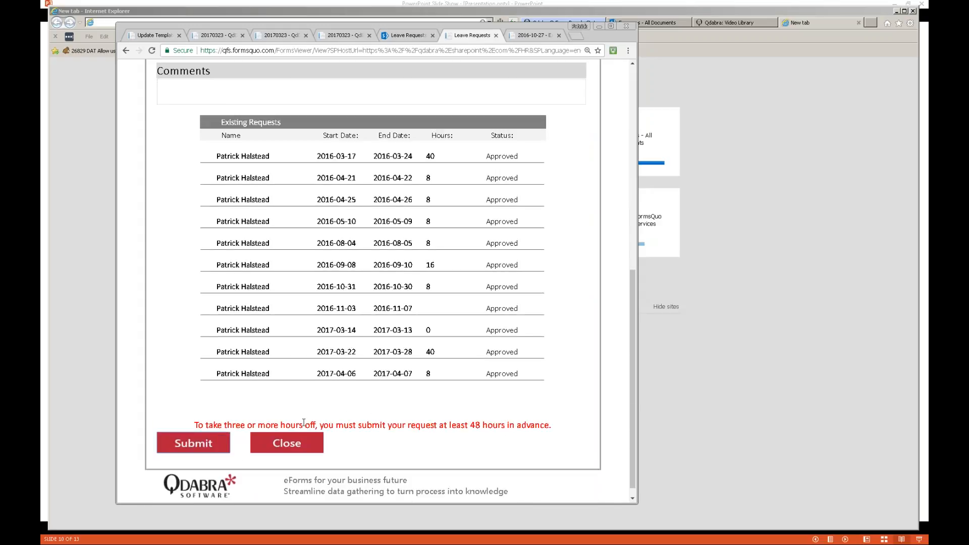
- Change the Start and Return days to 31 and submit the request again
{"action": "scroll", "coordinate": [304, 423], "scroll_direction": "up", "scroll_amount": 10}
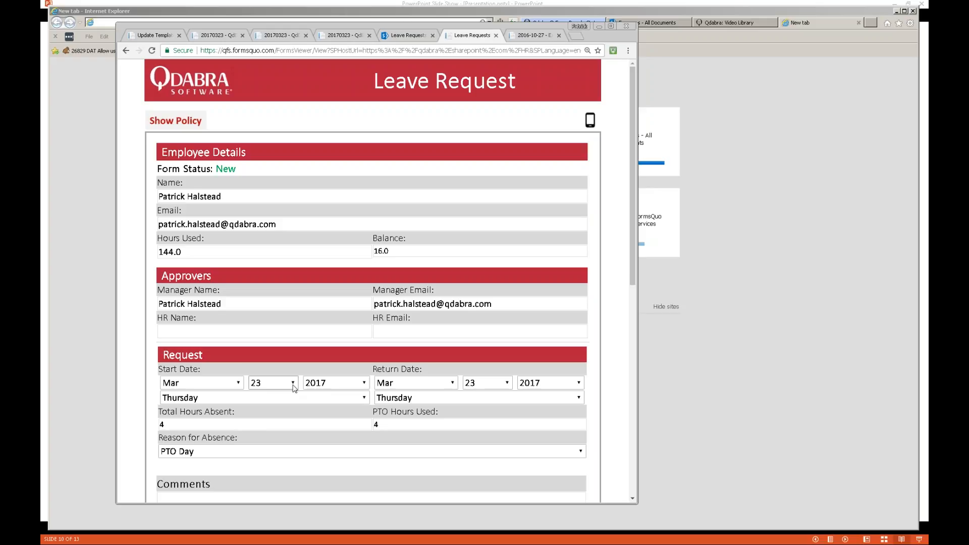
{"action": "left_click", "coordinate": [293, 383]}
{"action": "scroll", "coordinate": [294, 374], "scroll_direction": "down", "scroll_amount": 3}
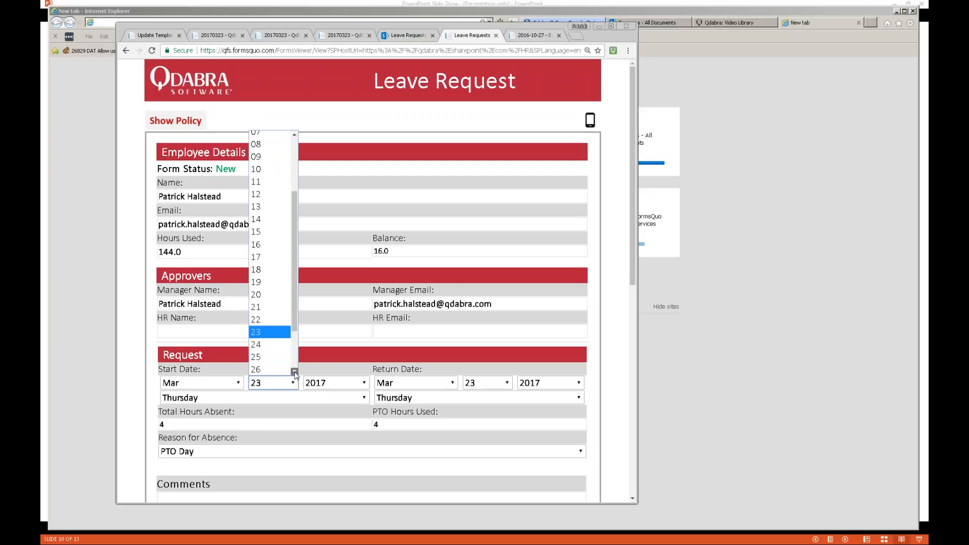
{"action": "left_click", "coordinate": [273, 369]}
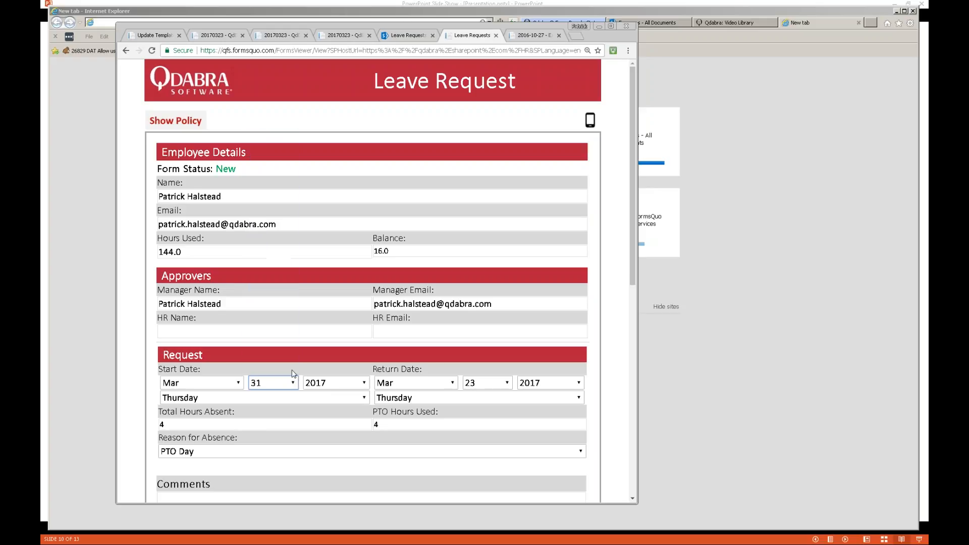
{"action": "left_click", "coordinate": [500, 385]}
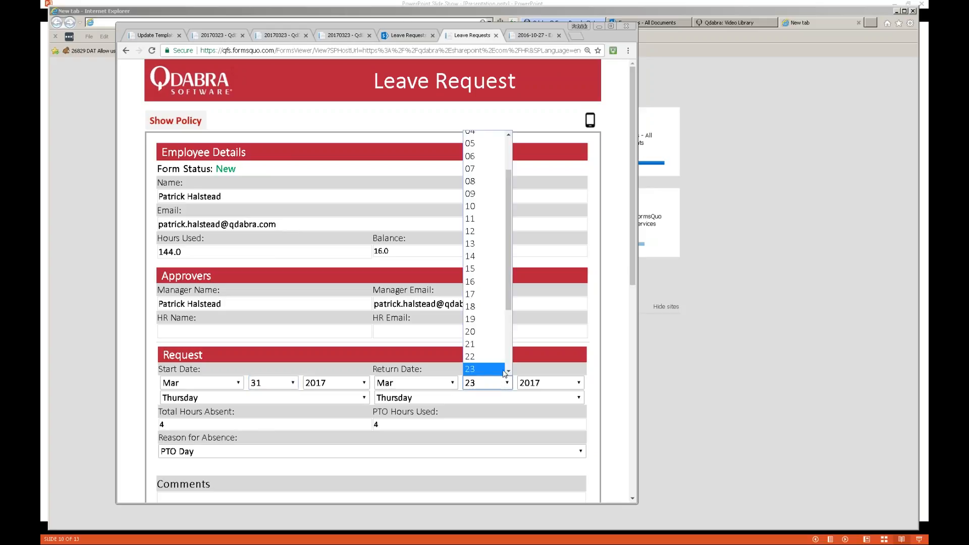
{"action": "scroll", "coordinate": [507, 366], "scroll_direction": "down", "scroll_amount": 3}
{"action": "left_click", "coordinate": [494, 370]}
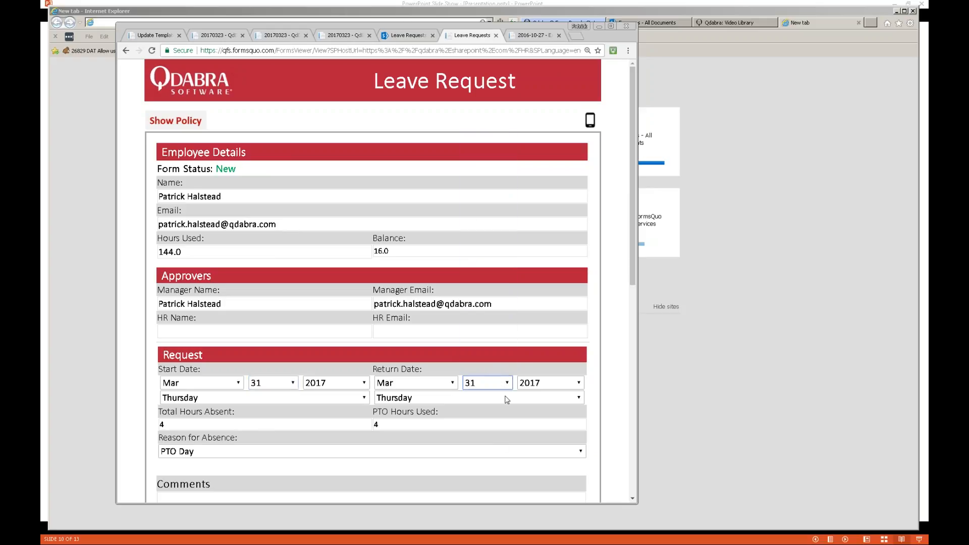
{"action": "scroll", "coordinate": [502, 444], "scroll_direction": "down", "scroll_amount": 5}
{"action": "scroll", "coordinate": [503, 445], "scroll_direction": "down", "scroll_amount": 5}
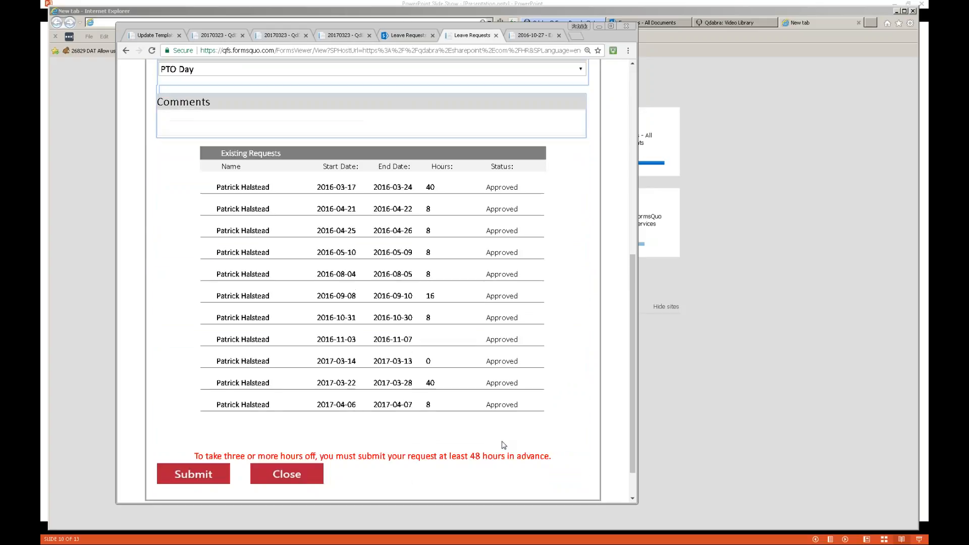
{"action": "left_click", "coordinate": [187, 436]}
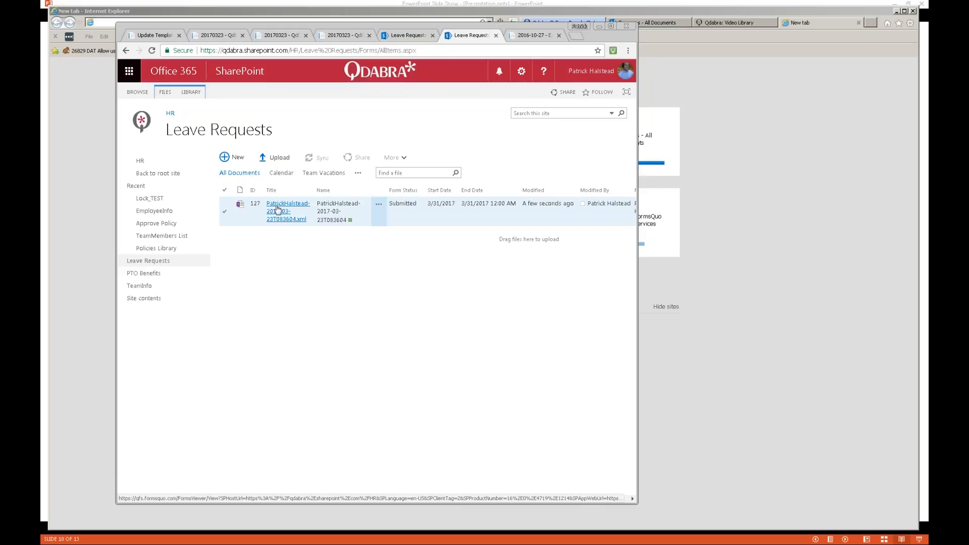
- Switch to SharePoint Designer and open the Approve Policy workflow for editing
{"action": "key", "text": "alt+Tab"}
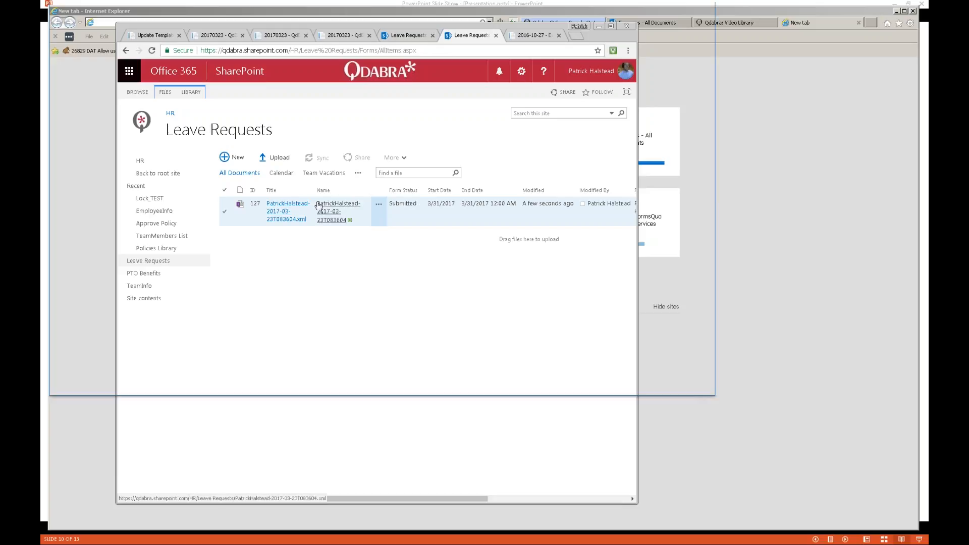
{"action": "left_click", "coordinate": [186, 234]}
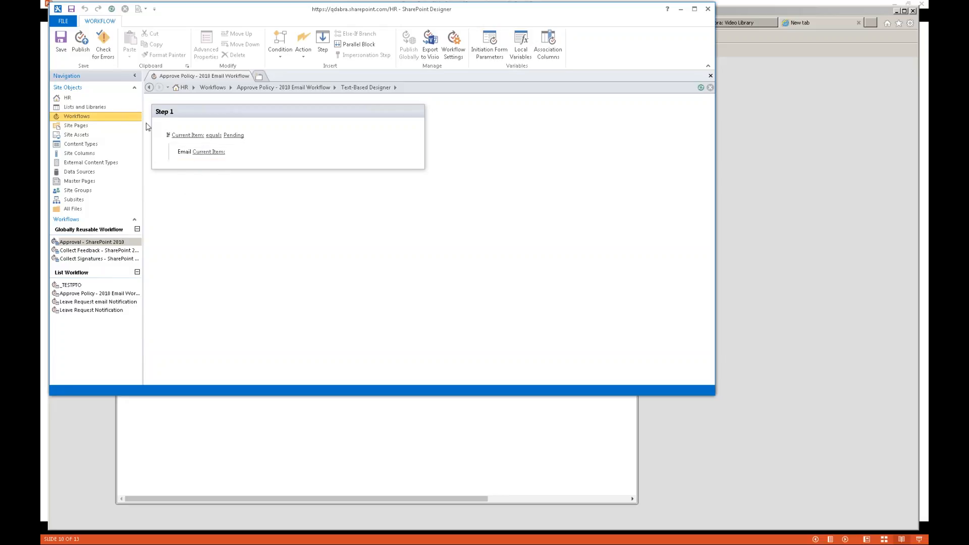
- Open the Leave Request email Notification workflow from the Workflows list and edit its steps
{"action": "left_click", "coordinate": [89, 117]}
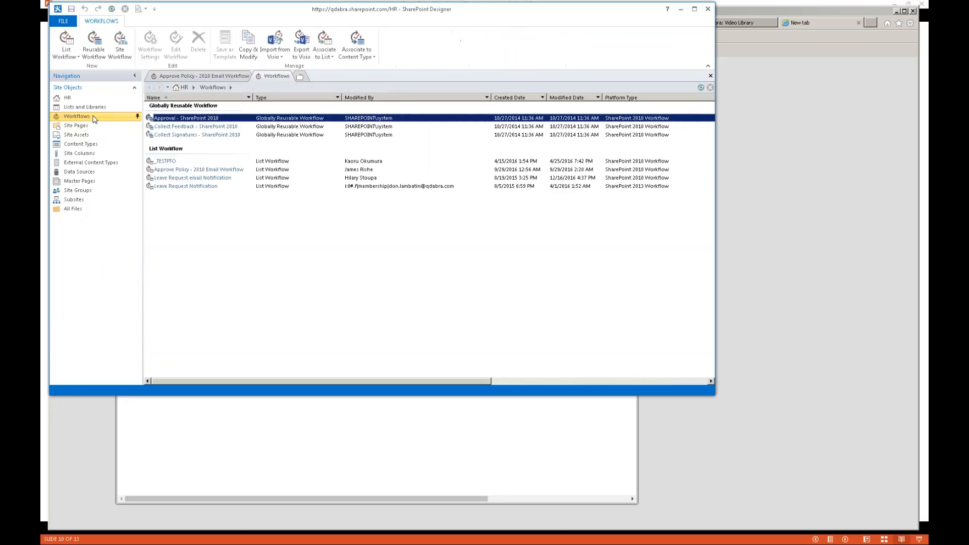
{"action": "left_click", "coordinate": [208, 179]}
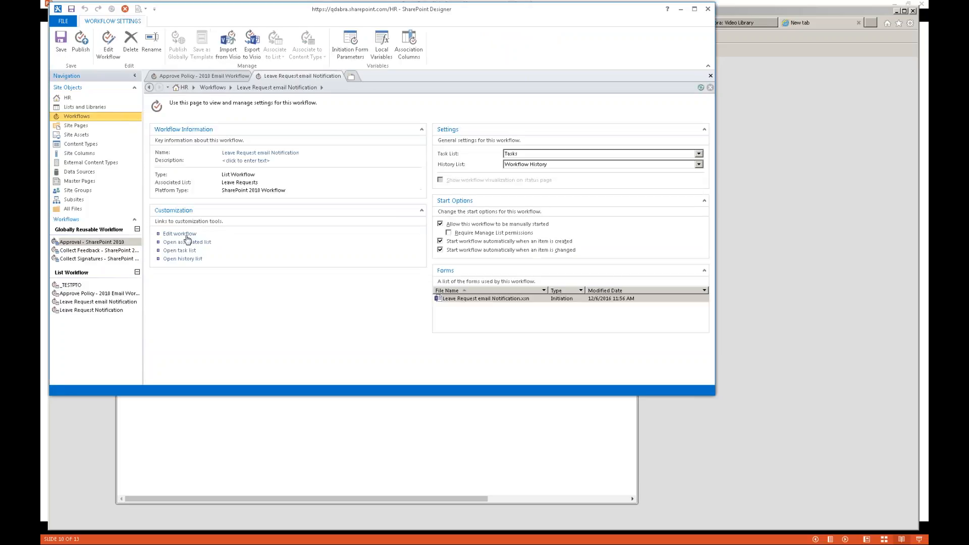
{"action": "left_click", "coordinate": [179, 234]}
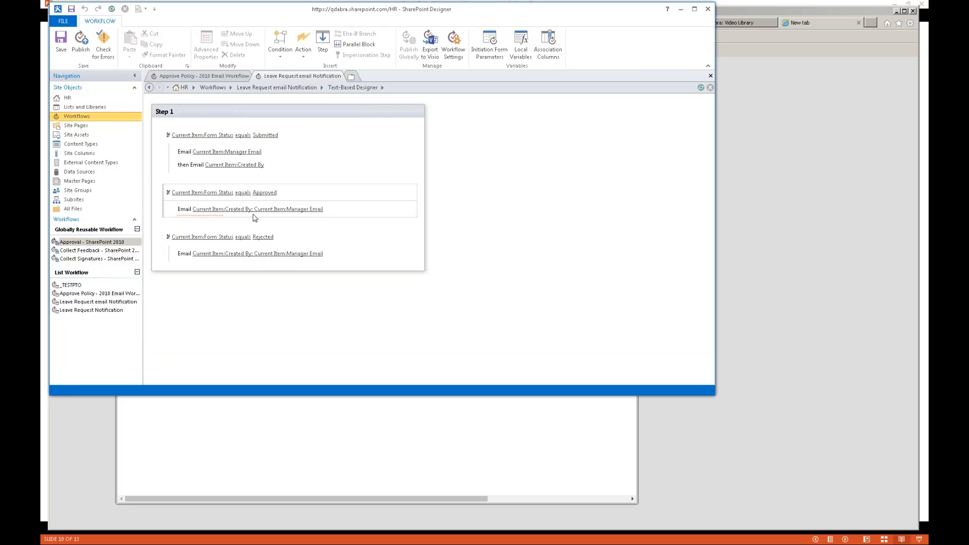
- Open the enlarged Submitted notification email and bring up the Approve Request link's hyperlink settings
{"action": "left_click", "coordinate": [231, 153]}
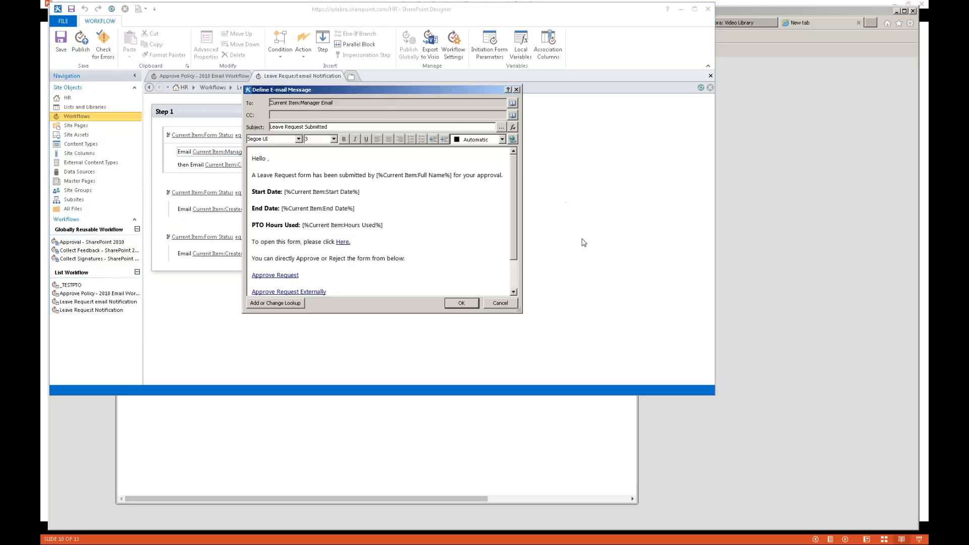
{"action": "left_click_drag", "start_coordinate": [520, 312], "coordinate": [611, 410]}
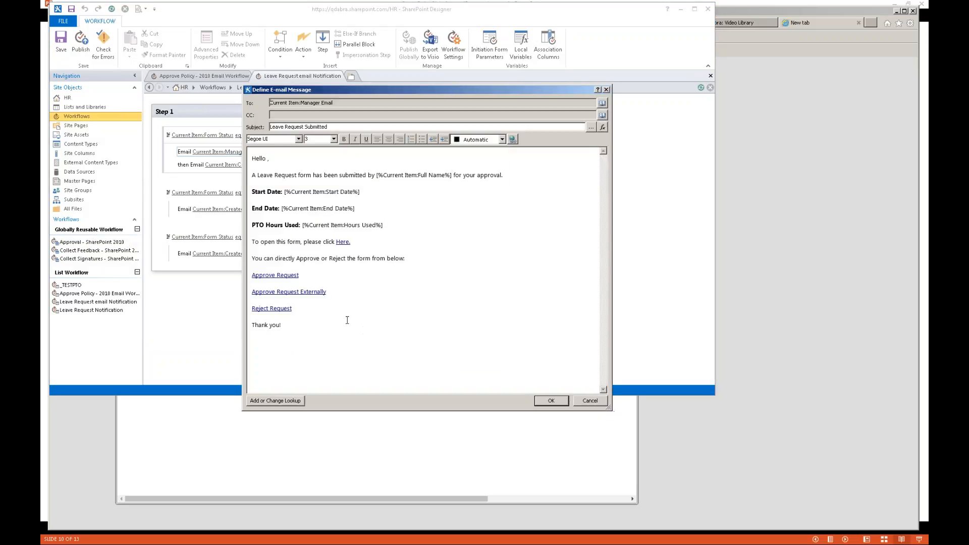
{"action": "left_click", "coordinate": [267, 274]}
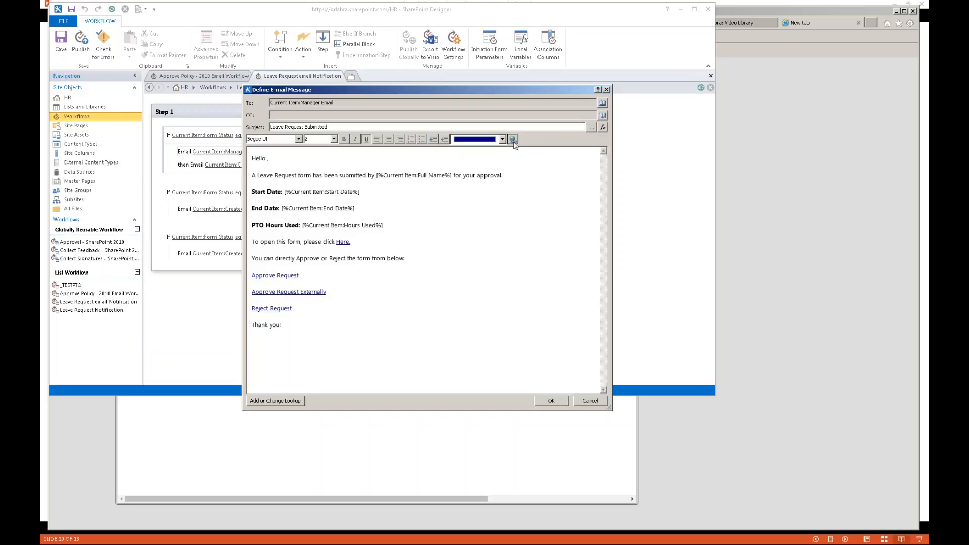
{"action": "left_click", "coordinate": [513, 139]}
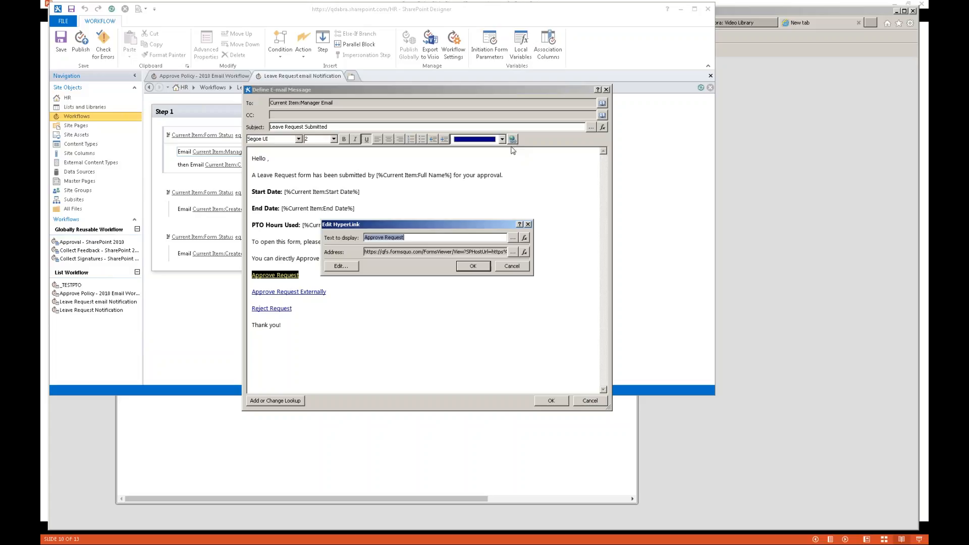
- Inspect the Approve Request link's full address in String Builder, close both dialogs, and select Approve Request Externally
{"action": "left_click", "coordinate": [524, 252]}
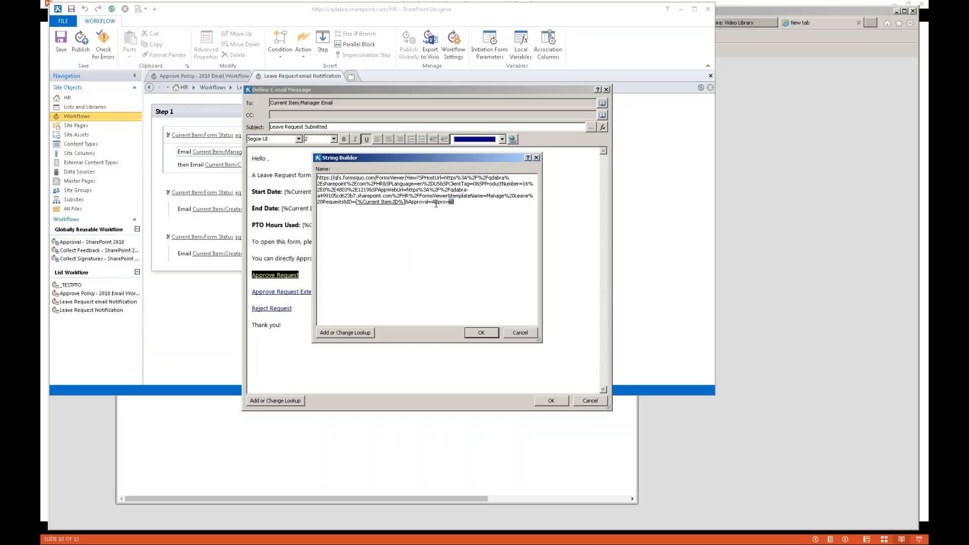
{"action": "left_click_drag", "start_coordinate": [437, 204], "coordinate": [283, 160]}
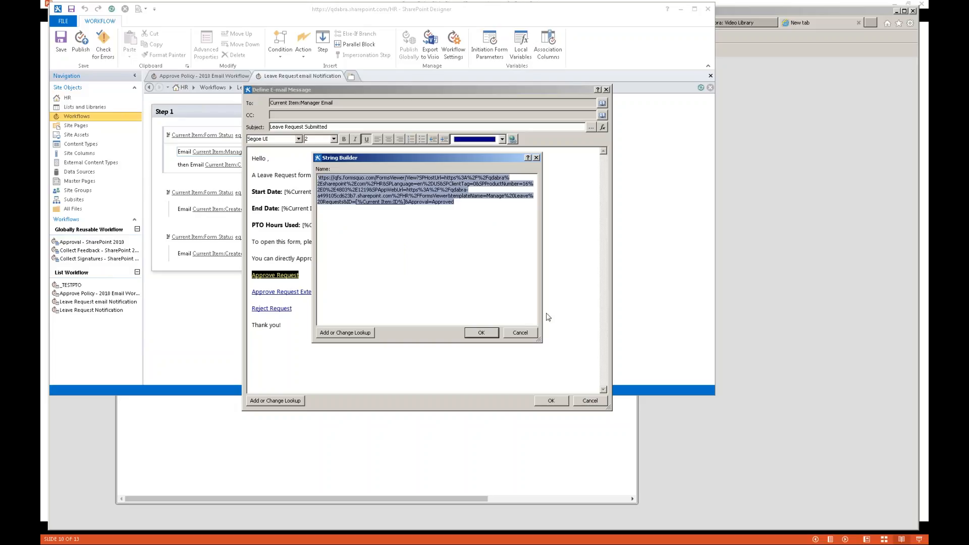
{"action": "left_click", "coordinate": [536, 333]}
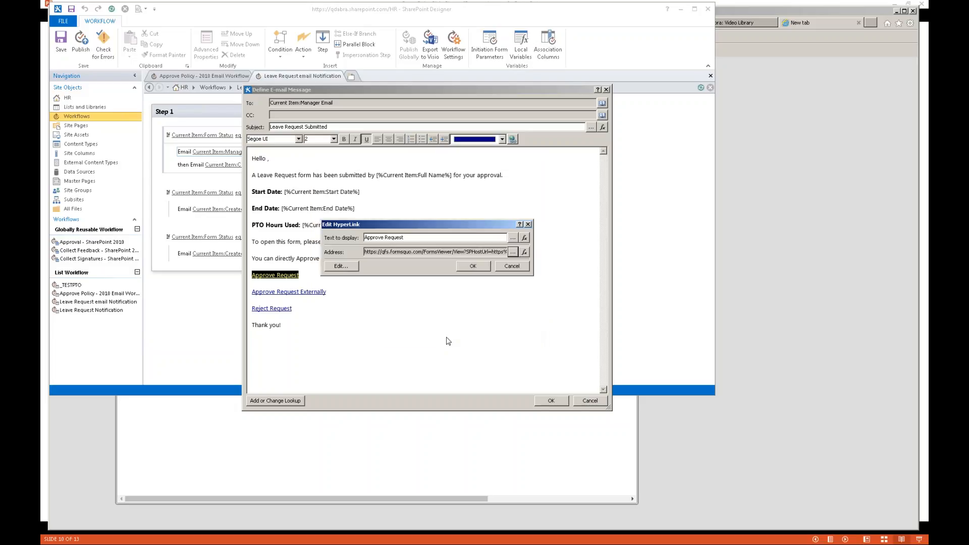
{"action": "left_click", "coordinate": [513, 267]}
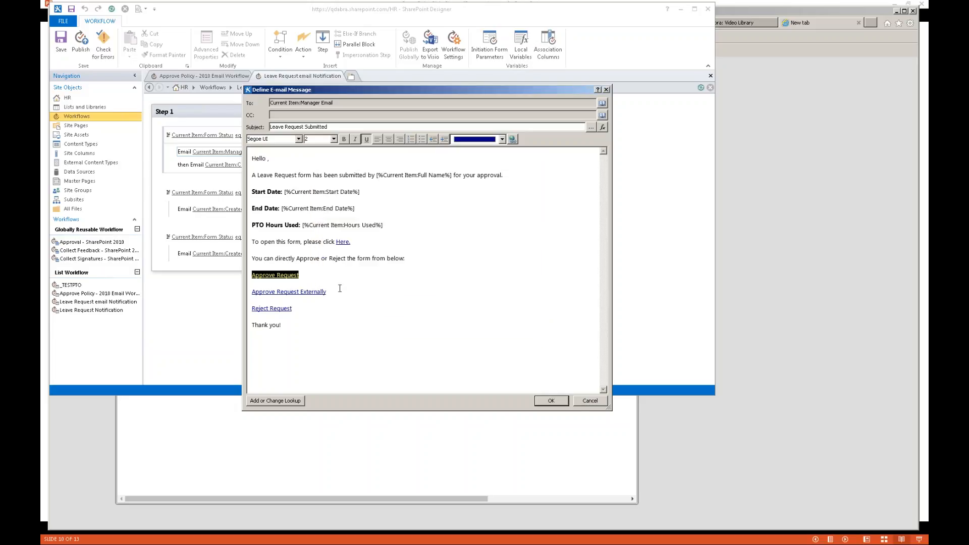
{"action": "left_click_drag", "start_coordinate": [332, 290], "coordinate": [231, 290]}
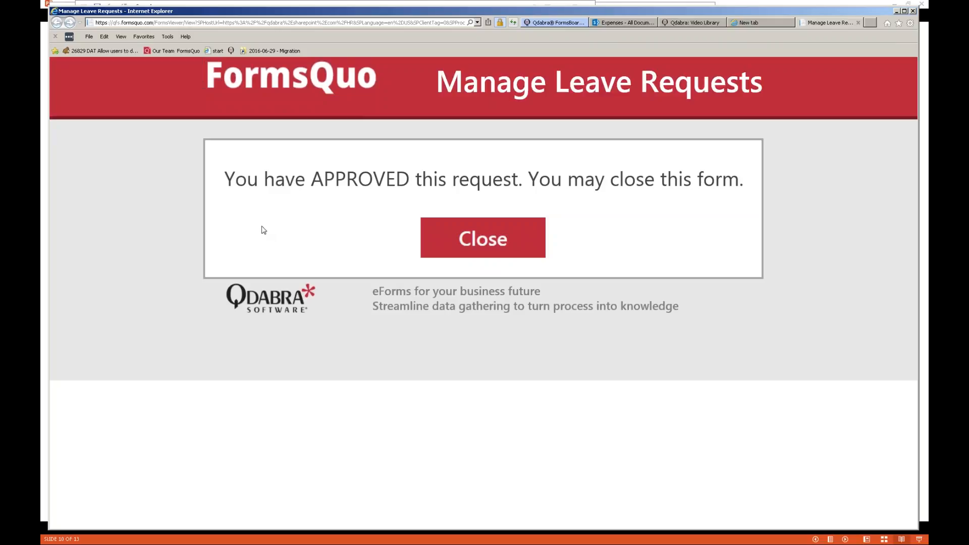
- Inspect the external approve link's address, highlighting its Approval=Approved and AppOnly=true parameters, then cancel out
{"action": "key", "text": "alt+Tab"}
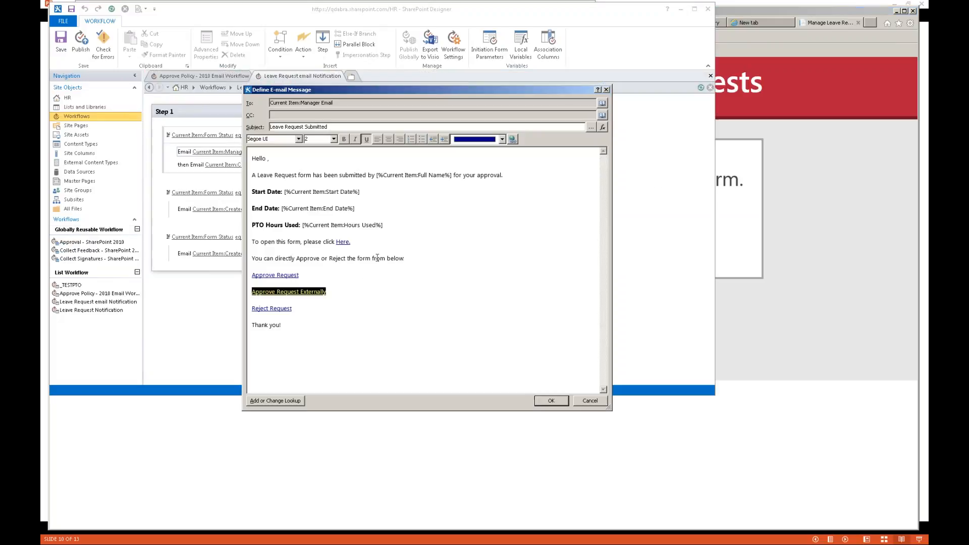
{"action": "left_click", "coordinate": [512, 139]}
{"action": "left_click", "coordinate": [525, 252]}
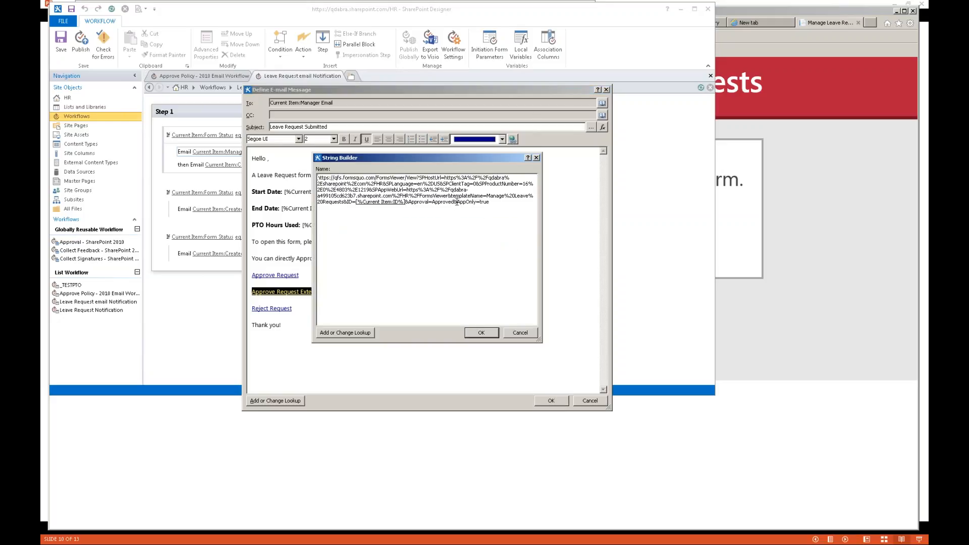
{"action": "left_click_drag", "start_coordinate": [456, 202], "coordinate": [408, 204]}
{"action": "left_click", "coordinate": [380, 202]}
{"action": "left_click_drag", "start_coordinate": [406, 201], "coordinate": [509, 201]}
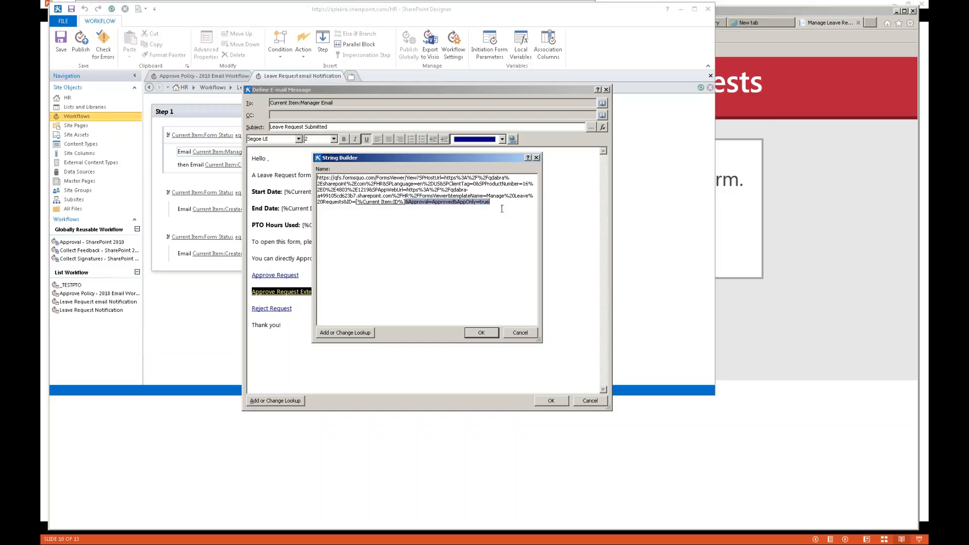
{"action": "left_click", "coordinate": [482, 214]}
{"action": "key", "text": "shift+Left"}
{"action": "key", "text": "shift+Left"}
{"action": "key", "text": "shift+Left"}
{"action": "key", "text": "shift+Left"}
{"action": "key", "text": "shift+Left"}
{"action": "key", "text": "shift+Left"}
{"action": "key", "text": "shift+Left"}
{"action": "key", "text": "shift+Left"}
{"action": "key", "text": "shift+Left"}
{"action": "left_click_drag", "start_coordinate": [499, 203], "coordinate": [460, 201]}
{"action": "left_click", "coordinate": [528, 332]}
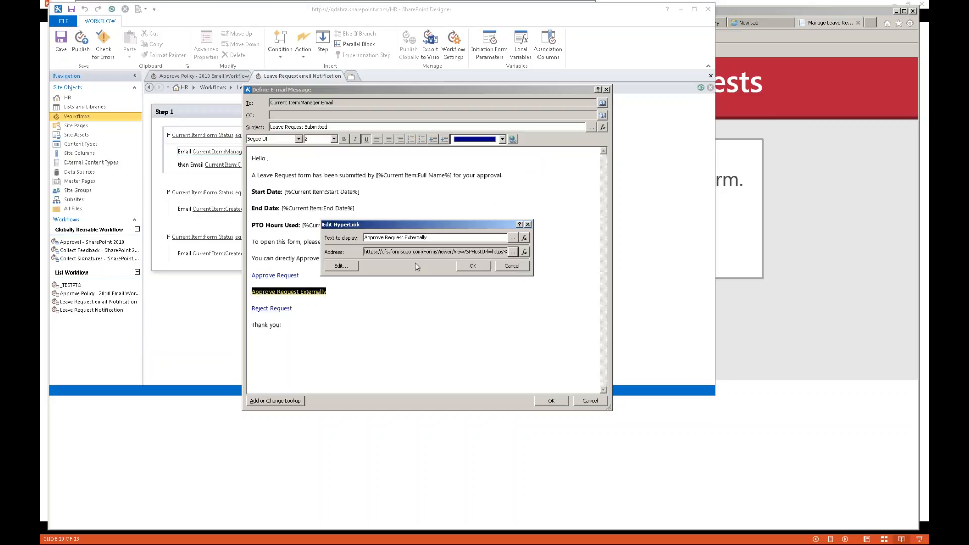
{"action": "left_click", "coordinate": [520, 266]}
- Compare with the plain Approve Request address ending in Approved, then close the email unchanged
{"action": "left_click", "coordinate": [295, 273]}
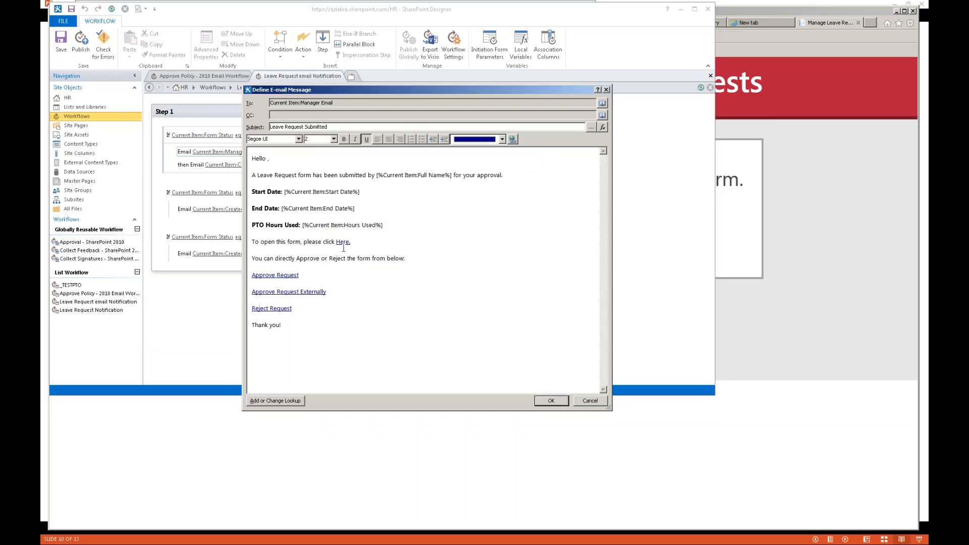
{"action": "left_click", "coordinate": [512, 139]}
{"action": "left_click", "coordinate": [515, 254]}
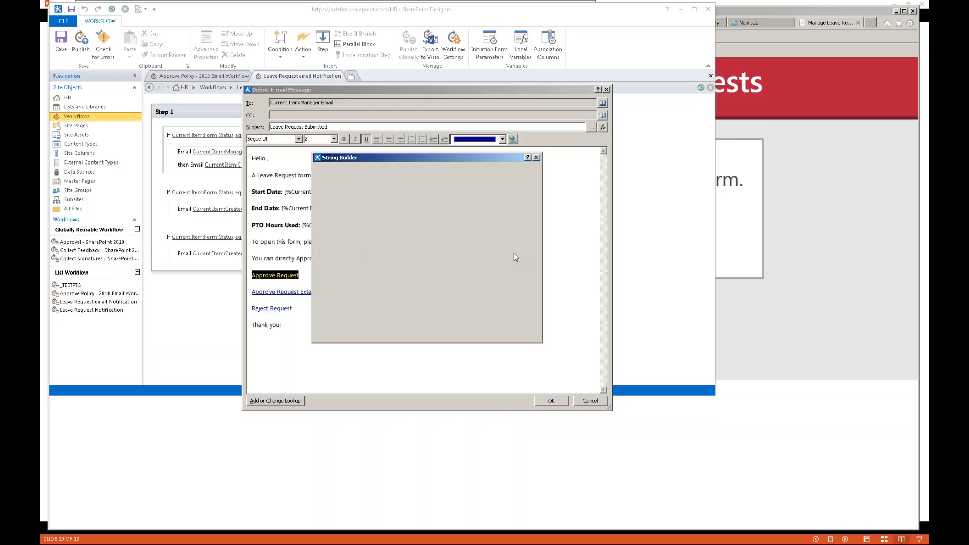
{"action": "left_click_drag", "start_coordinate": [460, 204], "coordinate": [430, 205]}
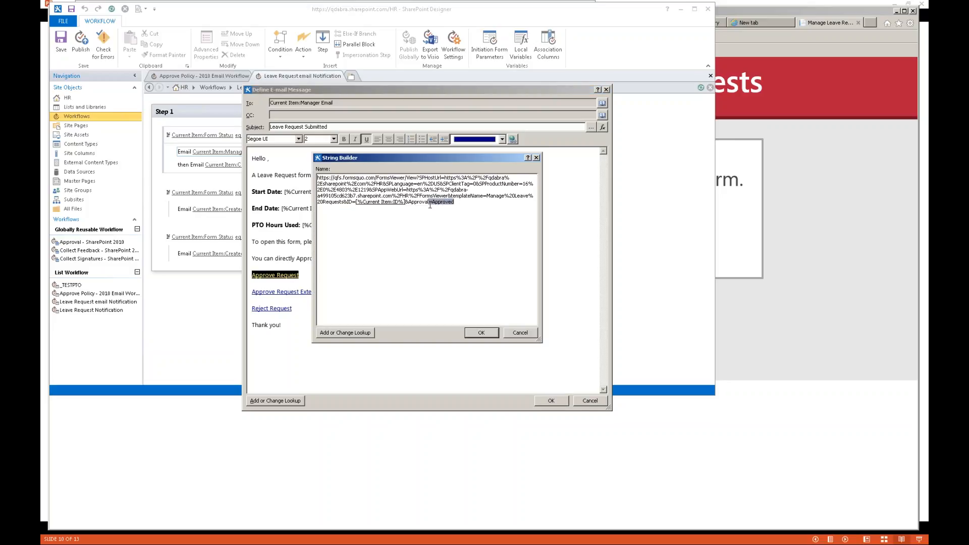
{"action": "left_click", "coordinate": [529, 334]}
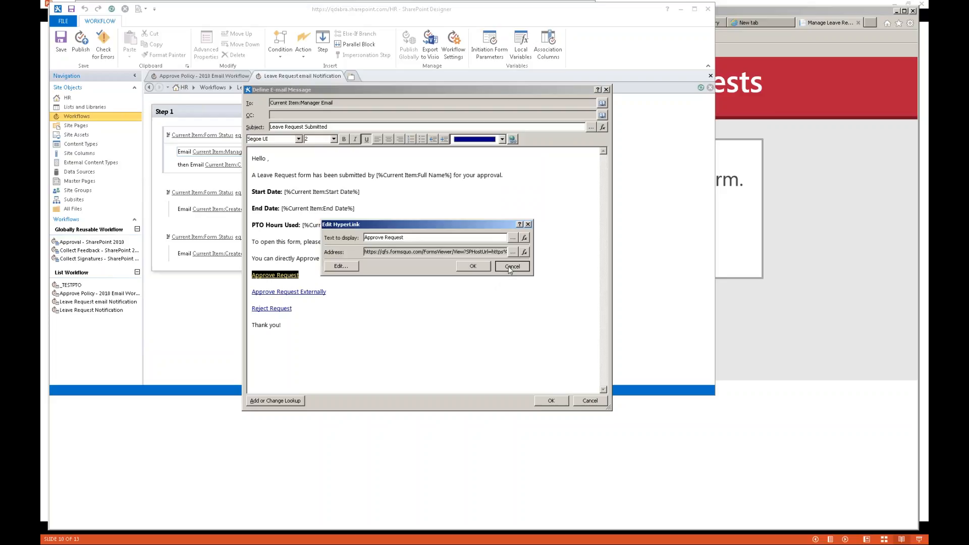
{"action": "left_click", "coordinate": [510, 268]}
{"action": "left_click", "coordinate": [594, 405]}
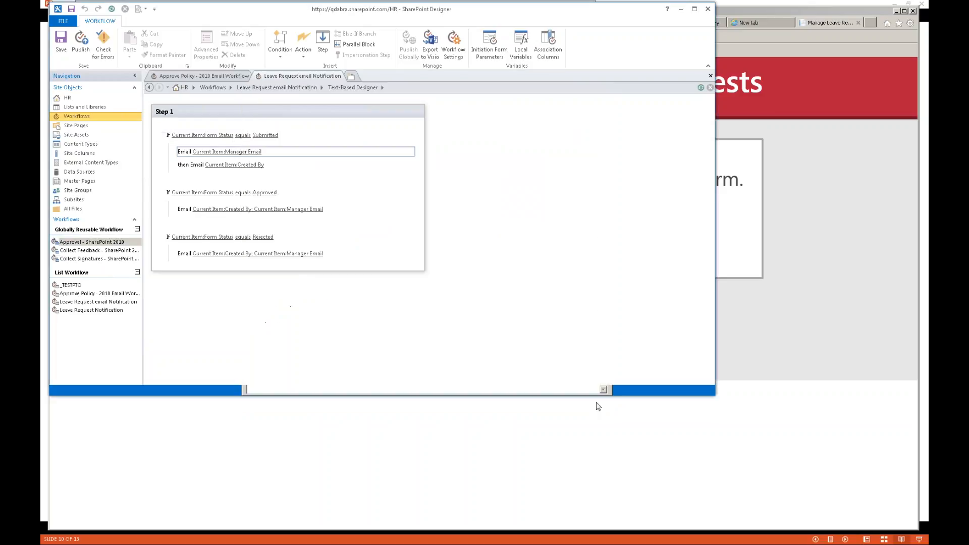
{"action": "left_click", "coordinate": [779, 340]}
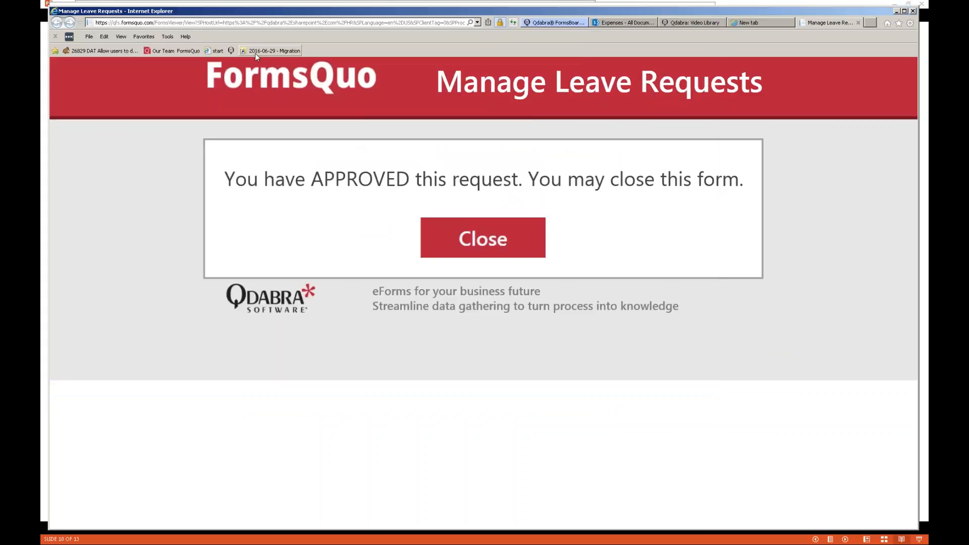
- Go to the HR SharePoint site at qdabra.sharepoint.com/hr
{"action": "left_click", "coordinate": [258, 23]}
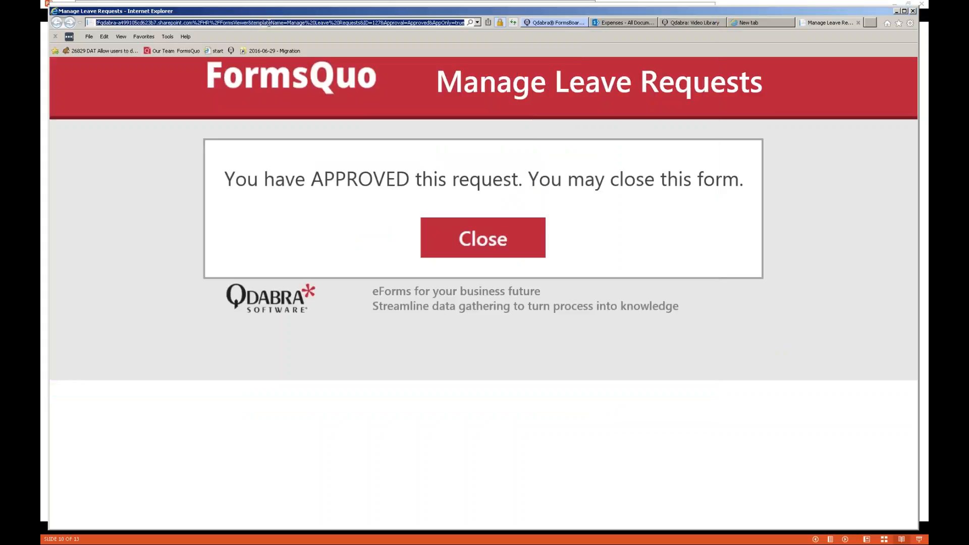
{"action": "type", "text": "qdabra"}
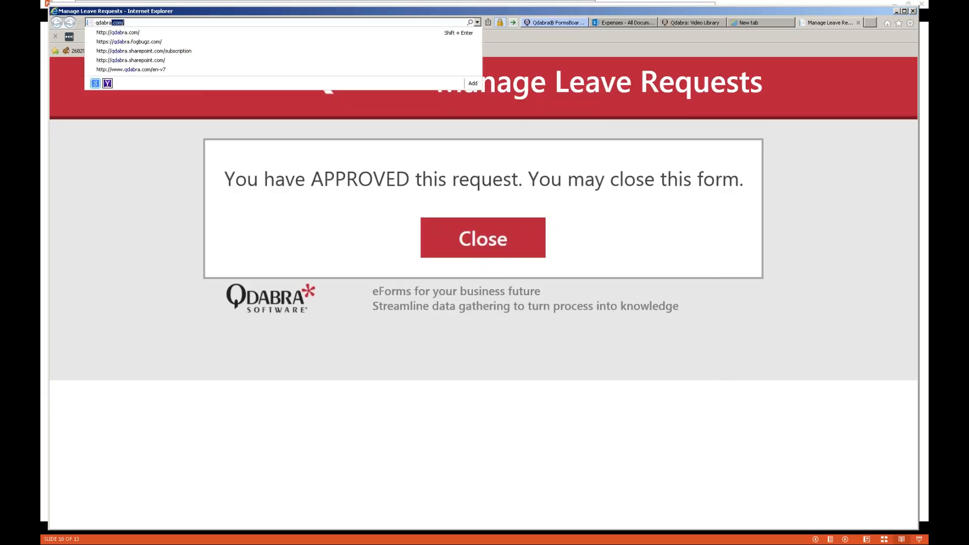
{"action": "type", "text": ".sharepoint.com/"}
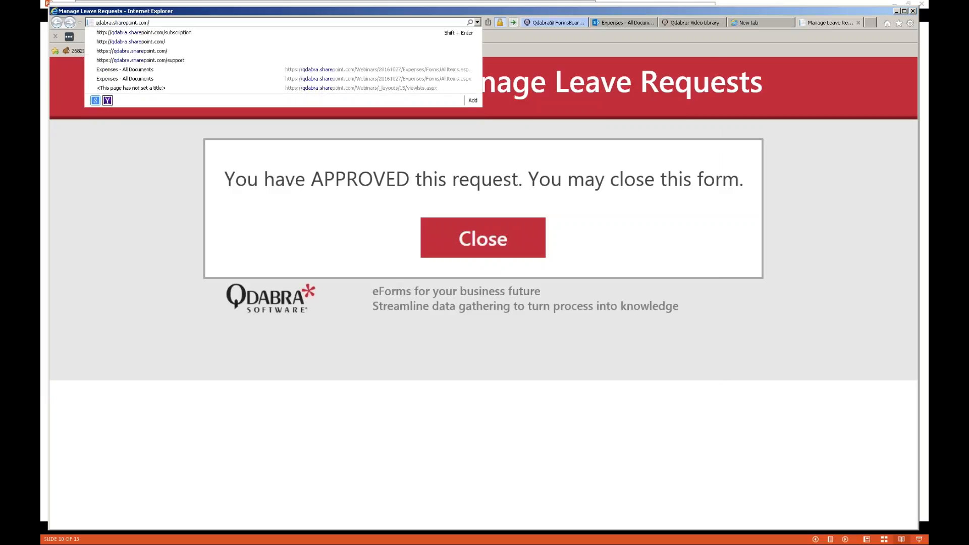
{"action": "type", "text": "hr"}
{"action": "key", "text": "Return"}
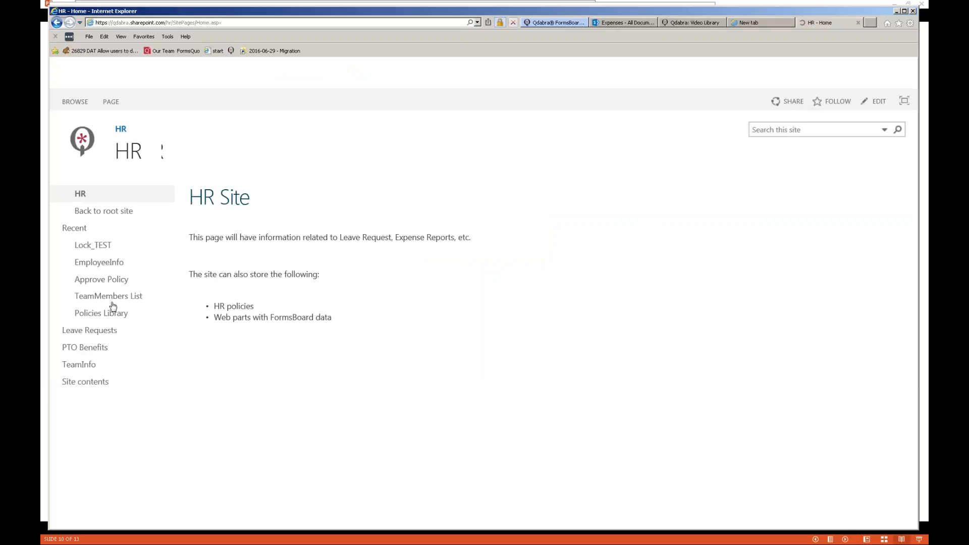
- From Leave Requests, go to Site contents and launch the Forms Viewer app
{"action": "left_click", "coordinate": [91, 331]}
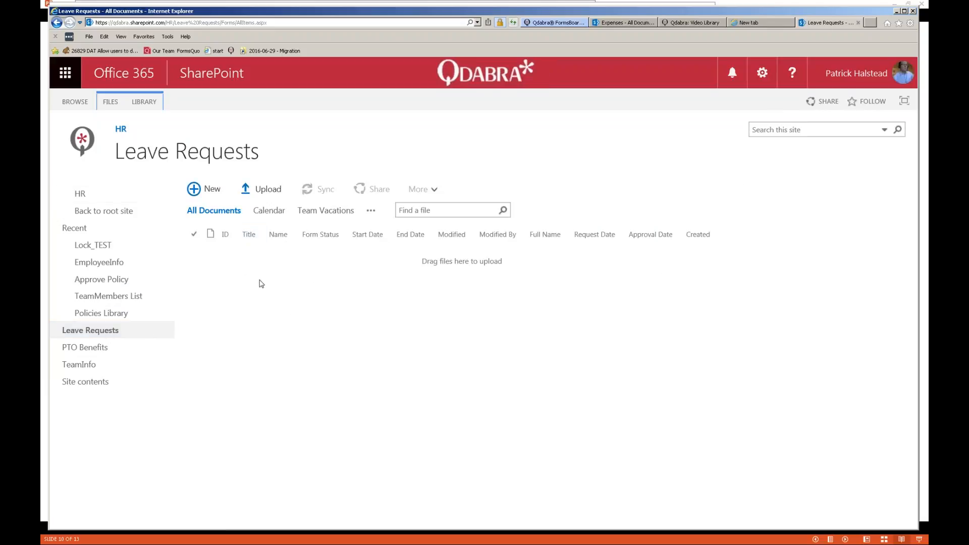
{"action": "left_click", "coordinate": [90, 384]}
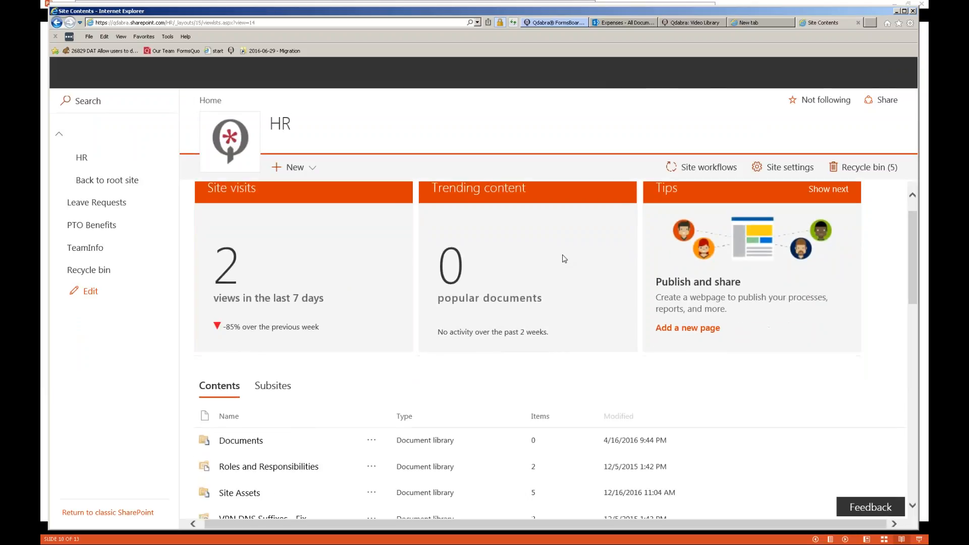
{"action": "scroll", "coordinate": [564, 259], "scroll_direction": "down", "scroll_amount": 3}
{"action": "scroll", "coordinate": [564, 259], "scroll_direction": "down", "scroll_amount": 5}
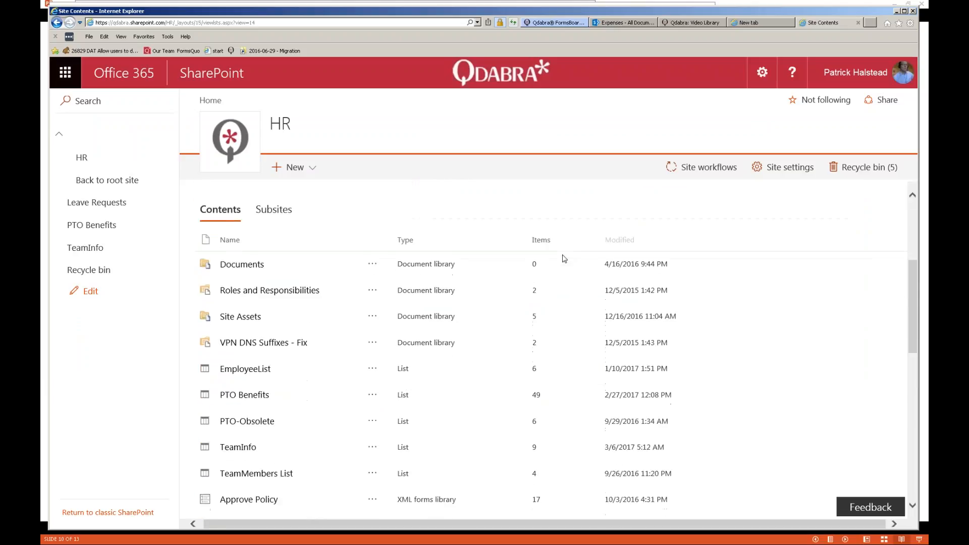
{"action": "left_click", "coordinate": [260, 358]}
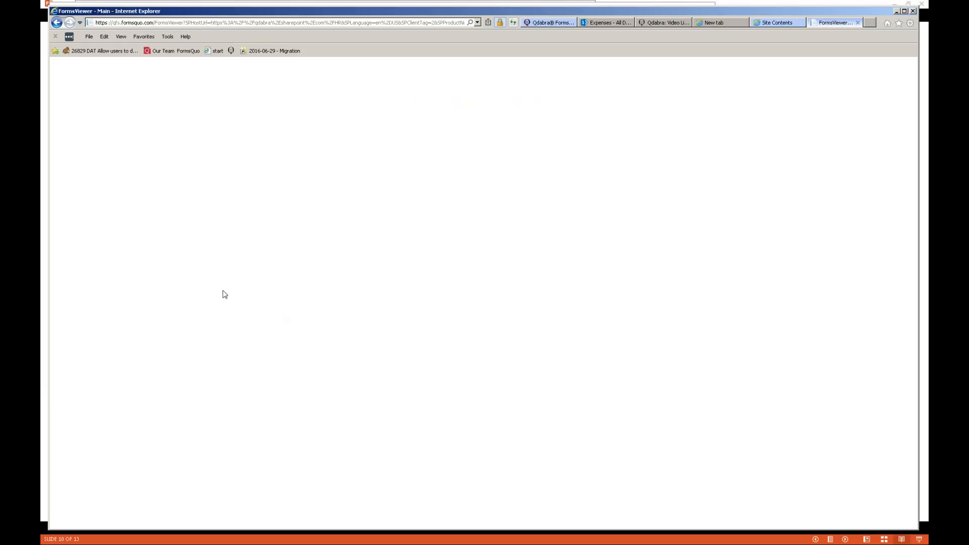
- Open the Leave Requests template's page under Manage Templates
{"action": "left_click", "coordinate": [110, 177]}
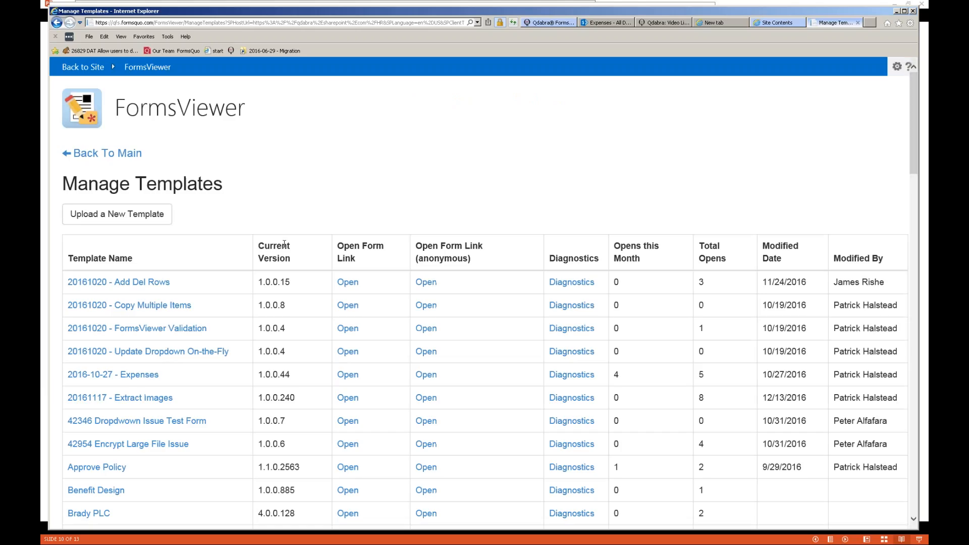
{"action": "scroll", "coordinate": [284, 244], "scroll_direction": "down", "scroll_amount": 10}
{"action": "scroll", "coordinate": [91, 365], "scroll_direction": "down", "scroll_amount": 7}
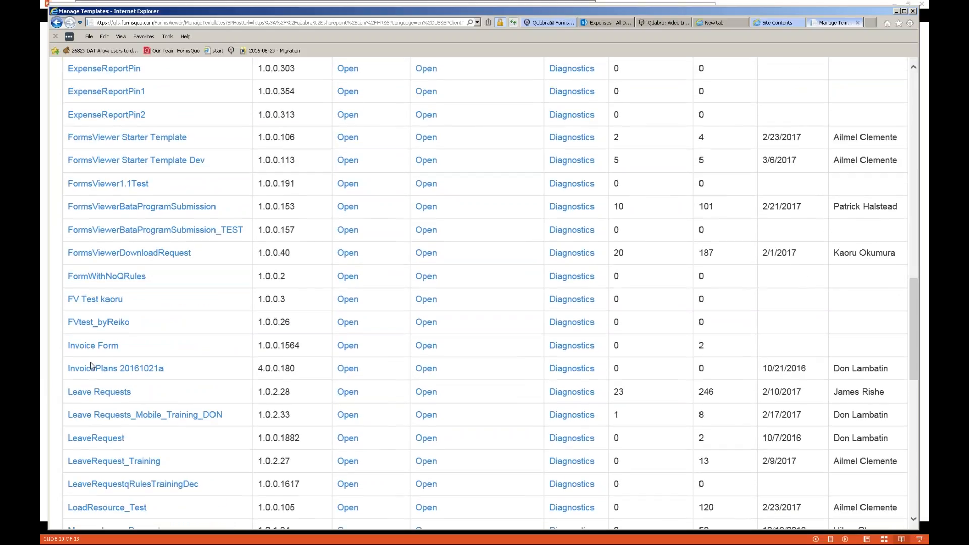
{"action": "left_click", "coordinate": [104, 395]}
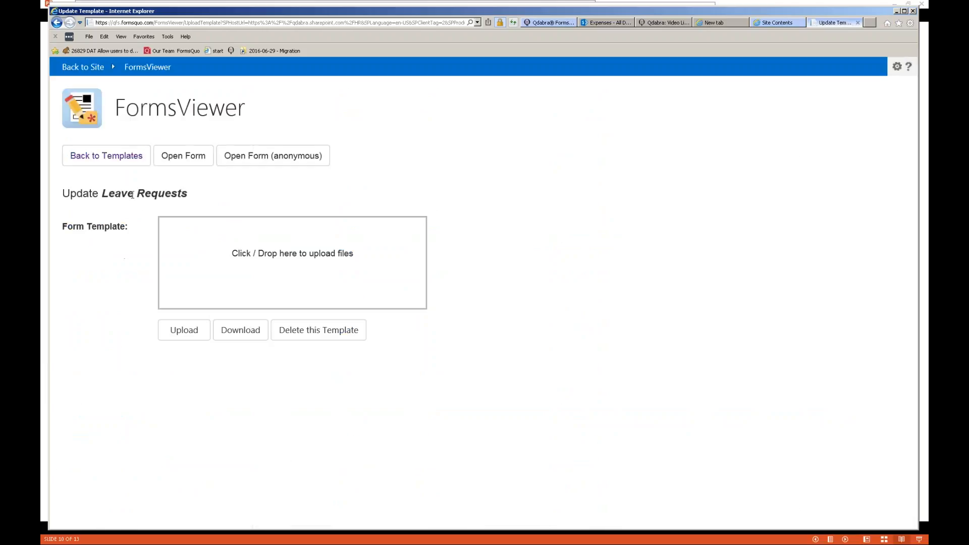
- Download the template and save it into the 2017-03-23 - Connecting Forms to Other Forms folder
{"action": "left_click", "coordinate": [243, 333]}
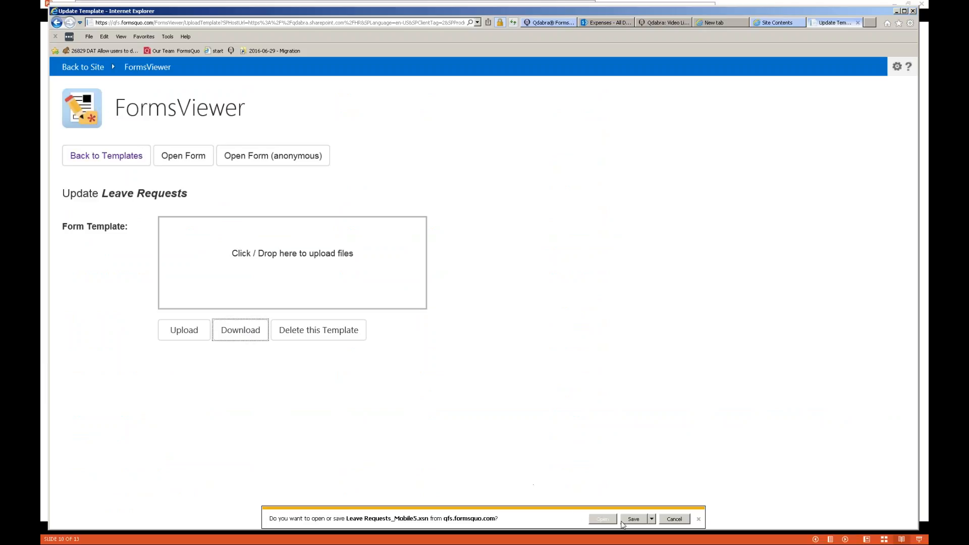
{"action": "left_click", "coordinate": [653, 520]}
{"action": "left_click", "coordinate": [668, 512]}
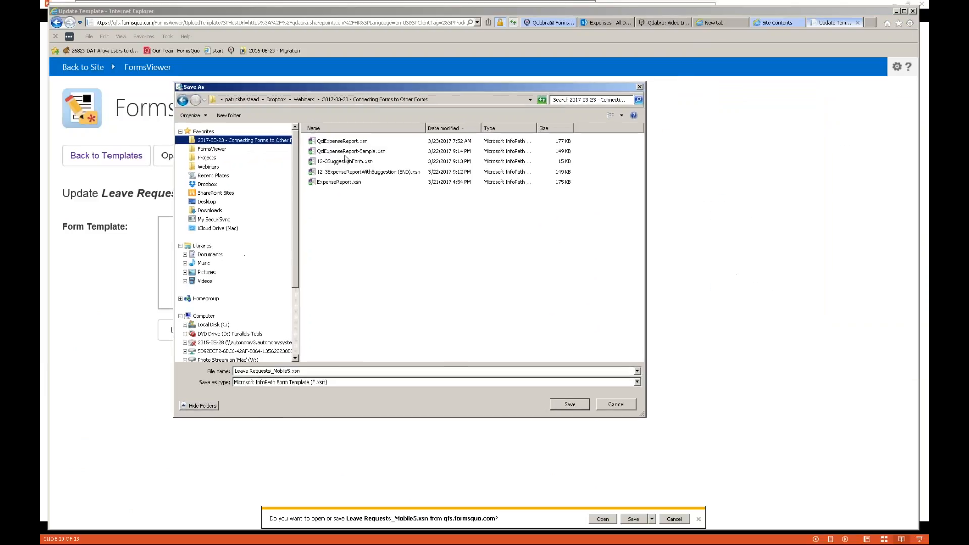
{"action": "left_click", "coordinate": [564, 405]}
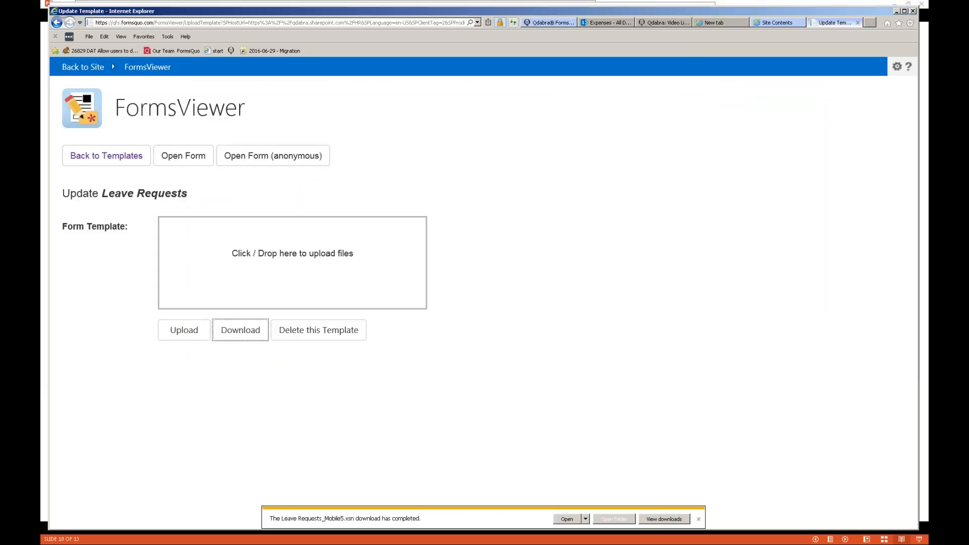
- Open the downloaded Leave Requests_Mobile5.xsn from its folder in InfoPath design mode
{"action": "left_click", "coordinate": [613, 520]}
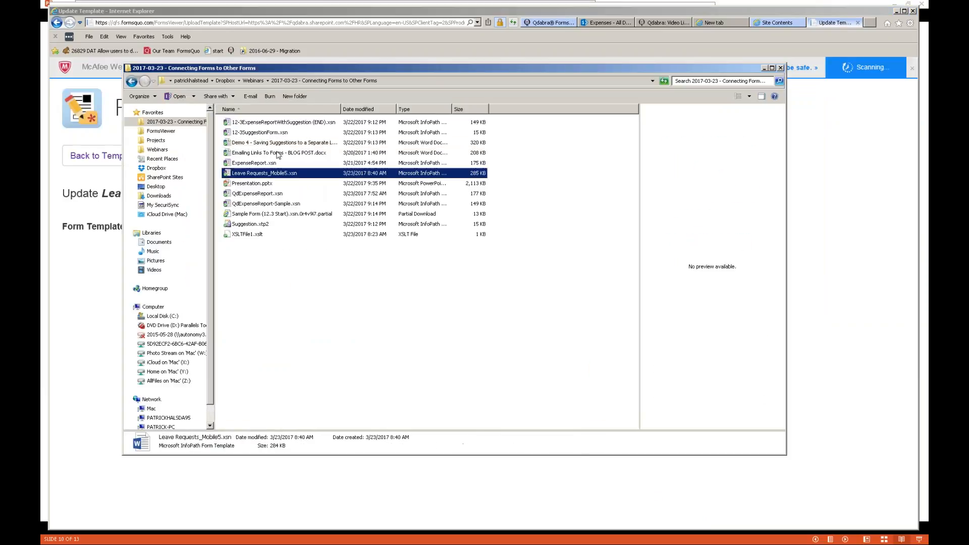
{"action": "right_click", "coordinate": [286, 173]}
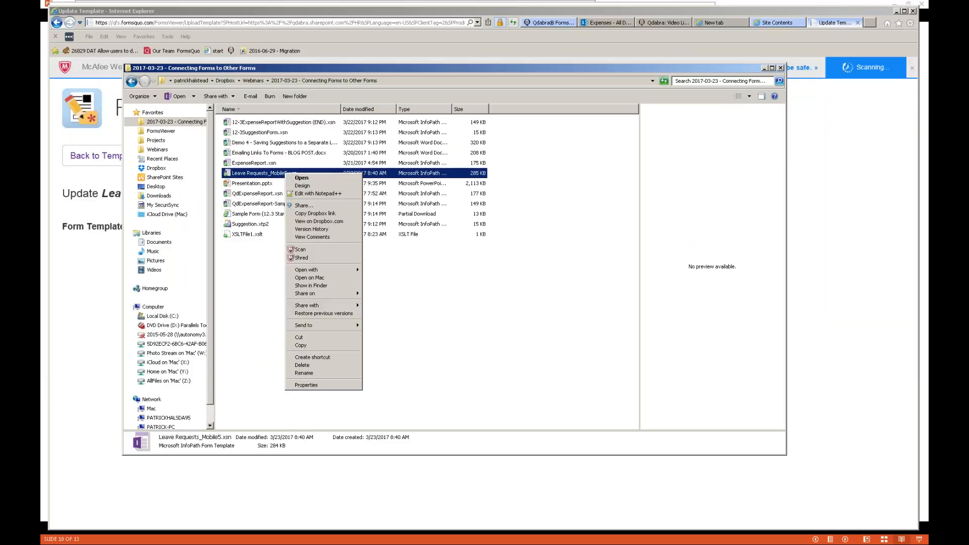
{"action": "left_click", "coordinate": [301, 186]}
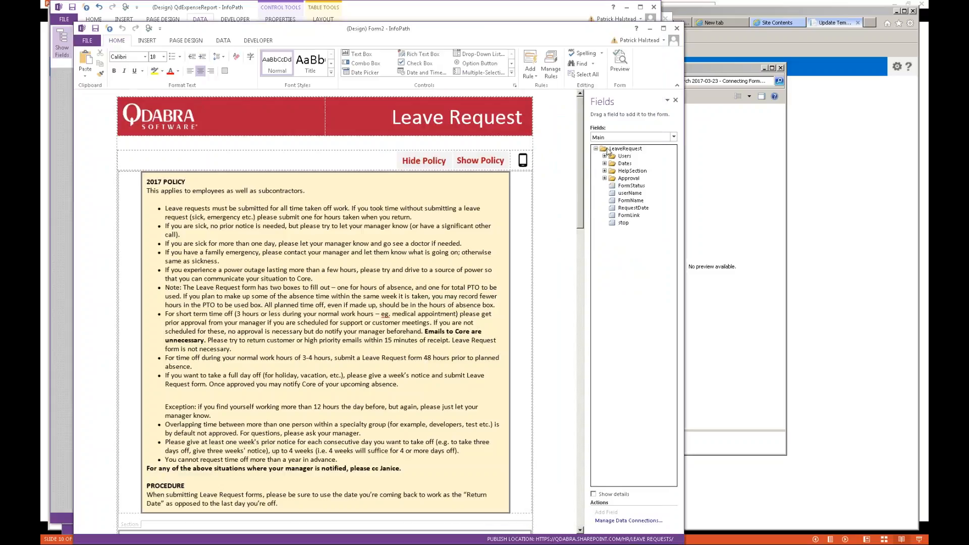
- Inspect the Get Form Property command on the QdabraRules finishedLoading field, then return to FormsViewer's template list
{"action": "left_click", "coordinate": [555, 75]}
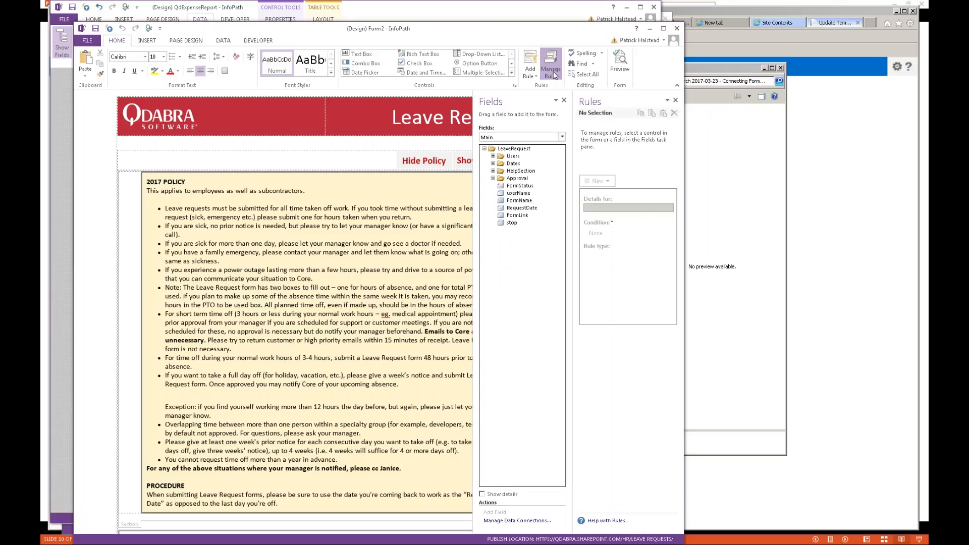
{"action": "left_click", "coordinate": [547, 137]}
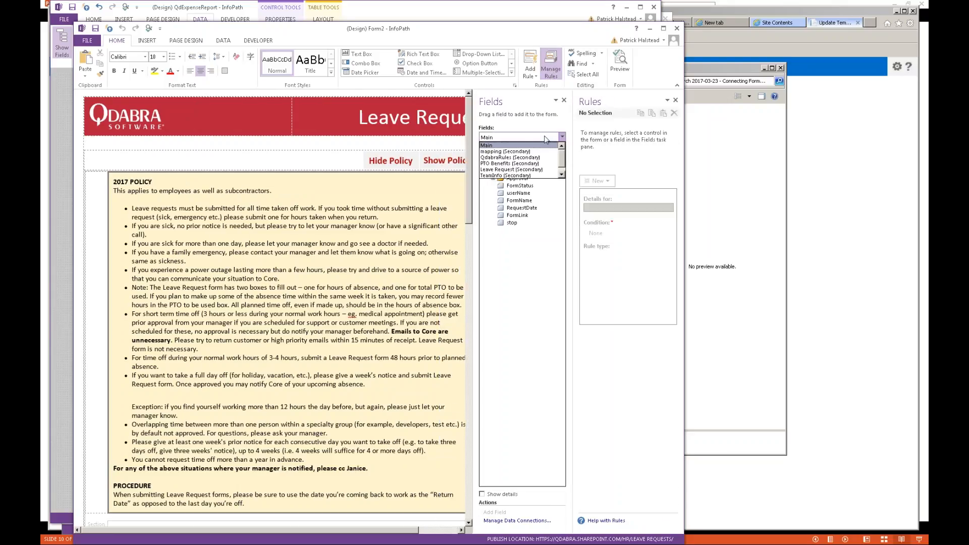
{"action": "left_click", "coordinate": [529, 158]}
{"action": "left_click", "coordinate": [530, 163]}
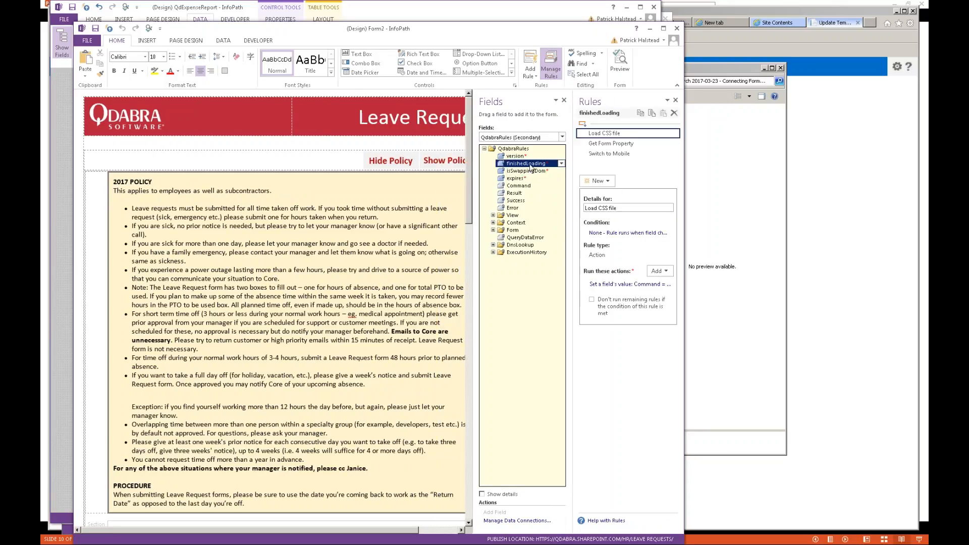
{"action": "left_click", "coordinate": [636, 146]}
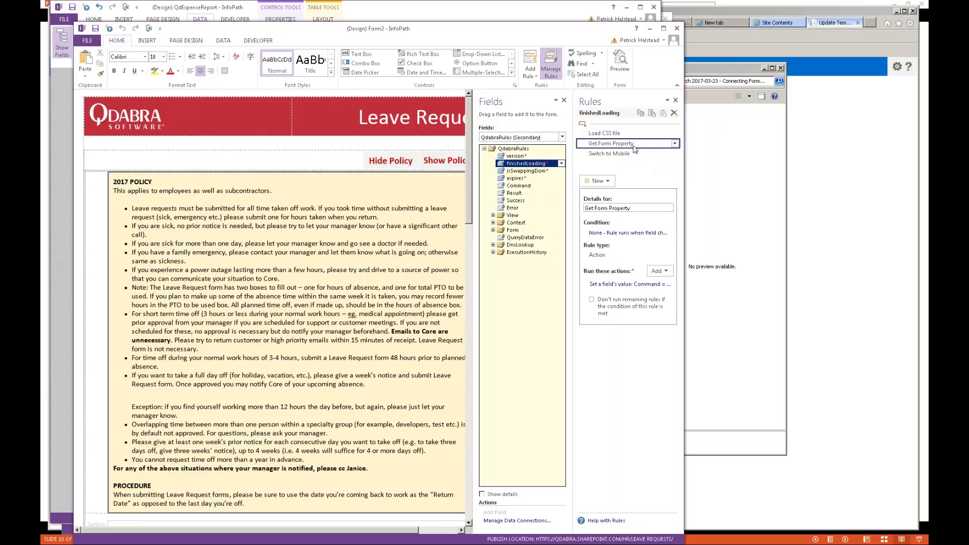
{"action": "left_click", "coordinate": [635, 286]}
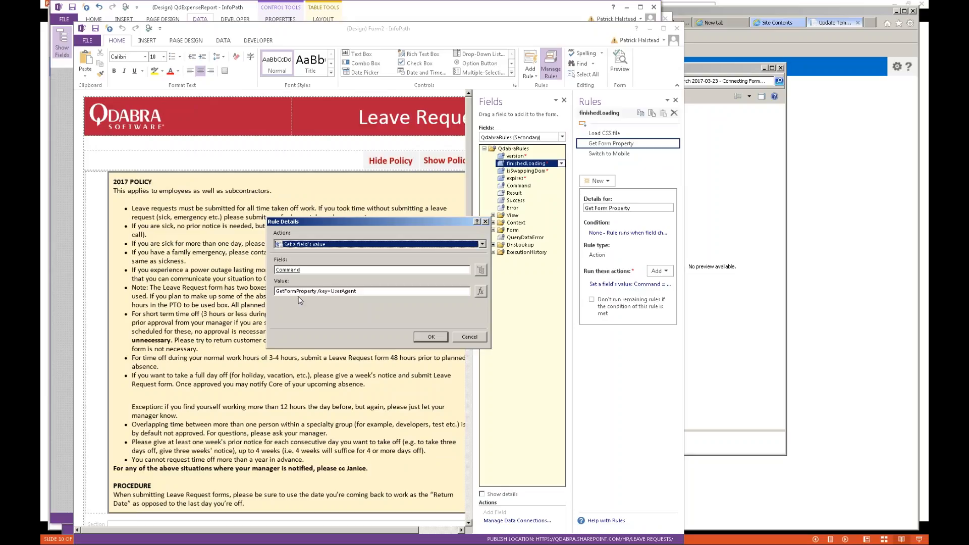
{"action": "left_click", "coordinate": [485, 221]}
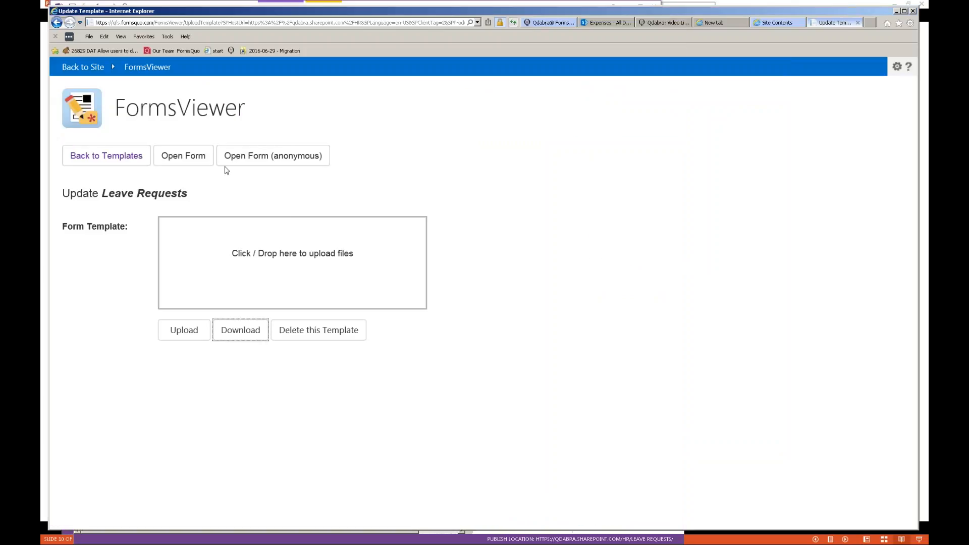
{"action": "left_click", "coordinate": [139, 161]}
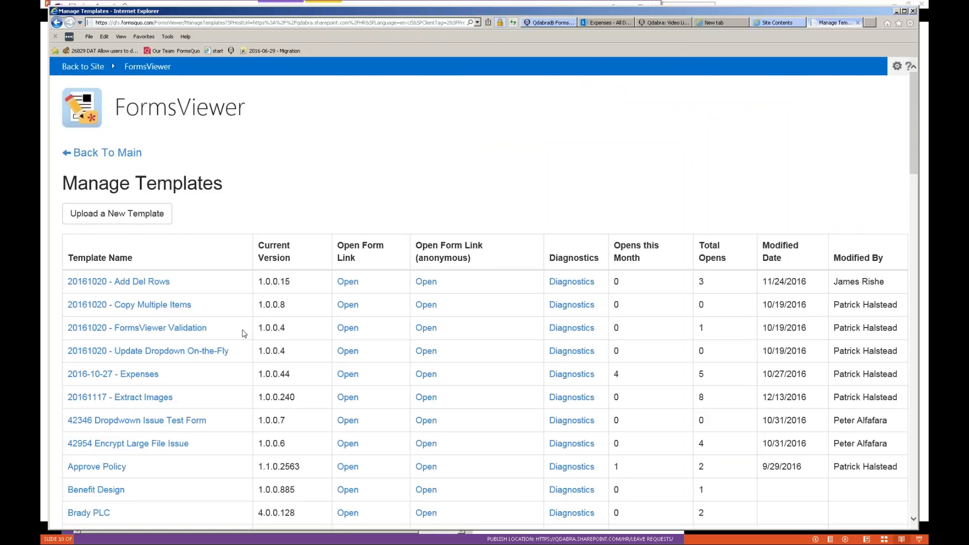
- Download the Manage Leave Requests template into the 2017-03-23 - Connecting Forms to Other Forms folder
{"action": "scroll", "coordinate": [244, 333], "scroll_direction": "down", "scroll_amount": 10}
{"action": "scroll", "coordinate": [243, 333], "scroll_direction": "down", "scroll_amount": 13}
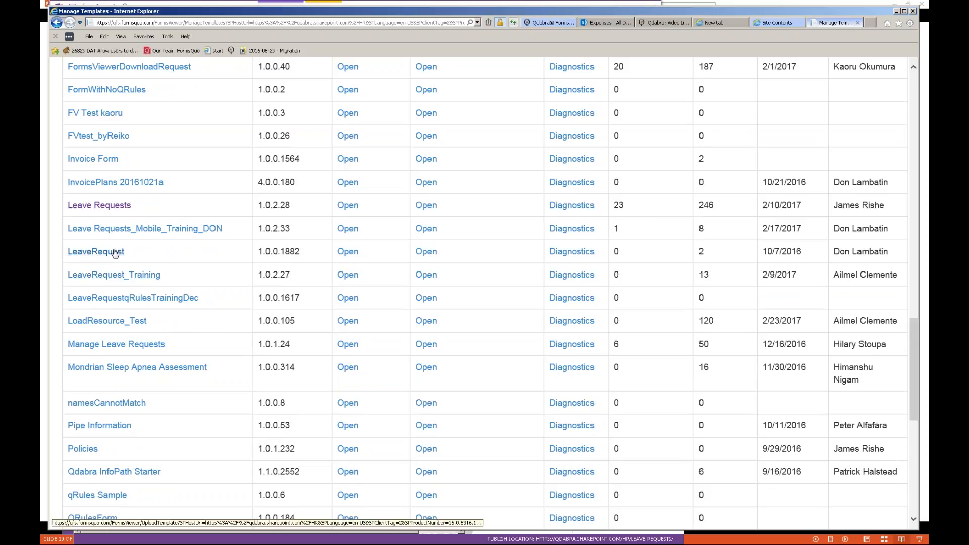
{"action": "left_click", "coordinate": [132, 347]}
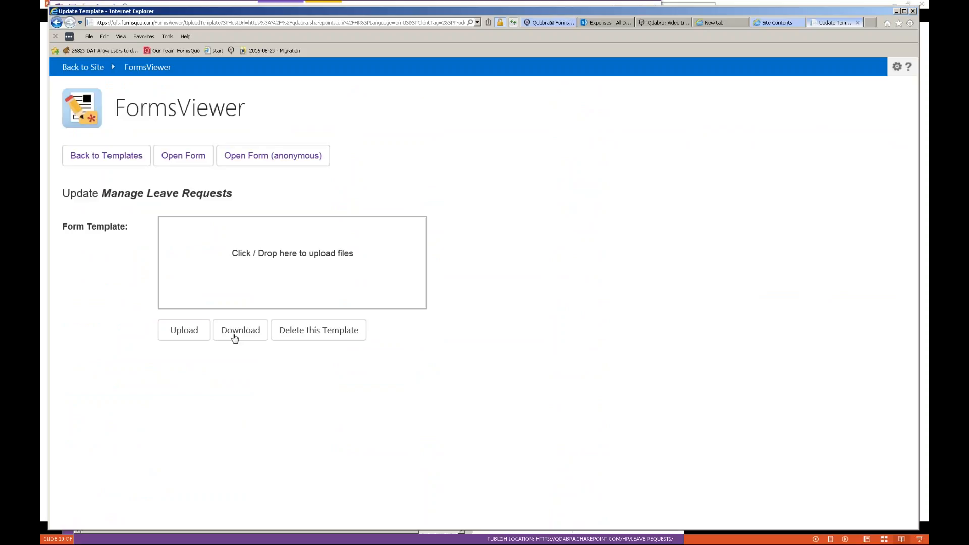
{"action": "left_click", "coordinate": [254, 336]}
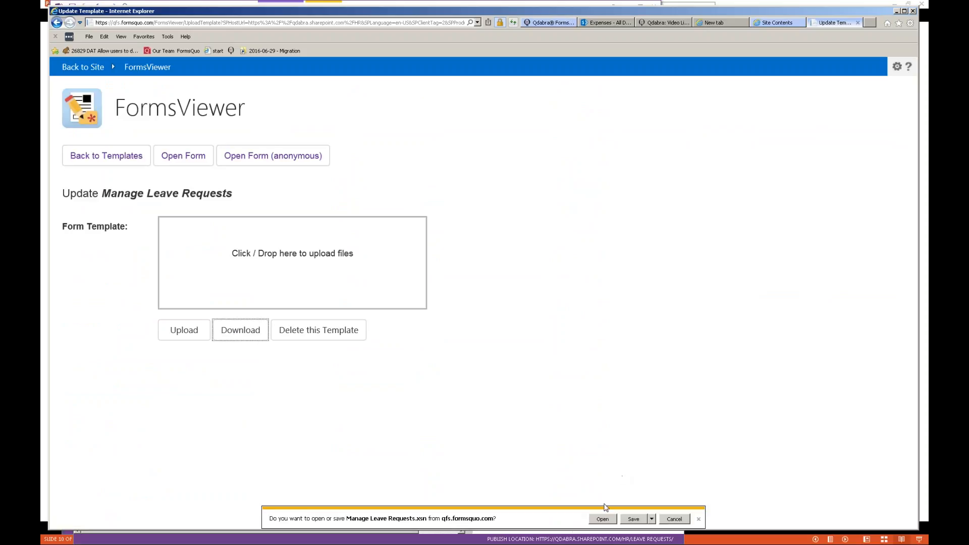
{"action": "left_click", "coordinate": [641, 521]}
{"action": "left_click", "coordinate": [653, 520]}
{"action": "left_click", "coordinate": [697, 514]}
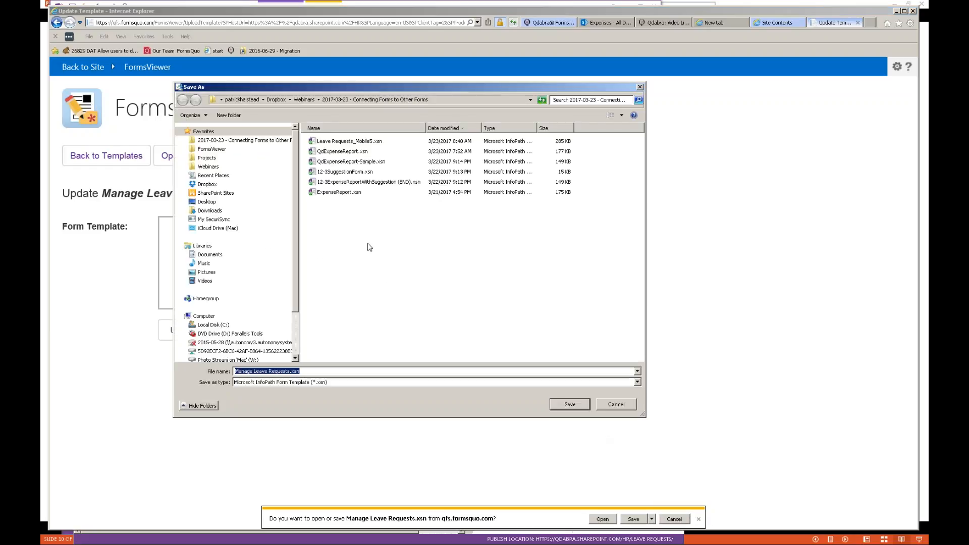
{"action": "left_click", "coordinate": [583, 406]}
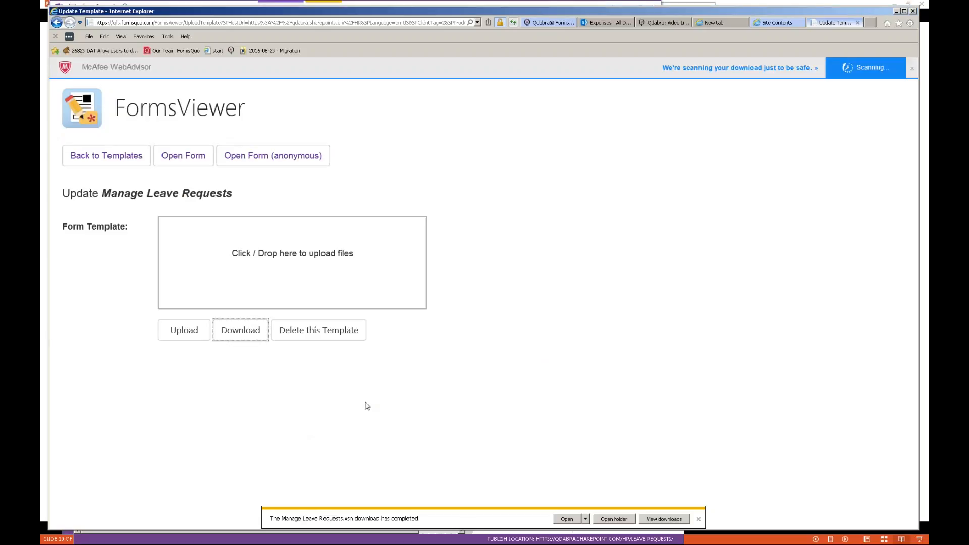
- Open Manage Leave Requests.xsn from that folder in InfoPath design mode
{"action": "left_click", "coordinate": [625, 519]}
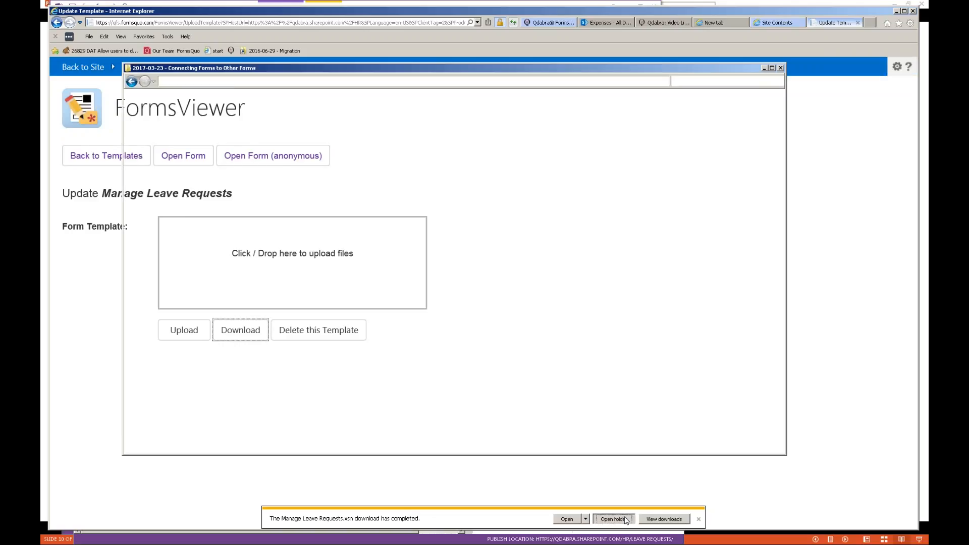
{"action": "right_click", "coordinate": [258, 189]}
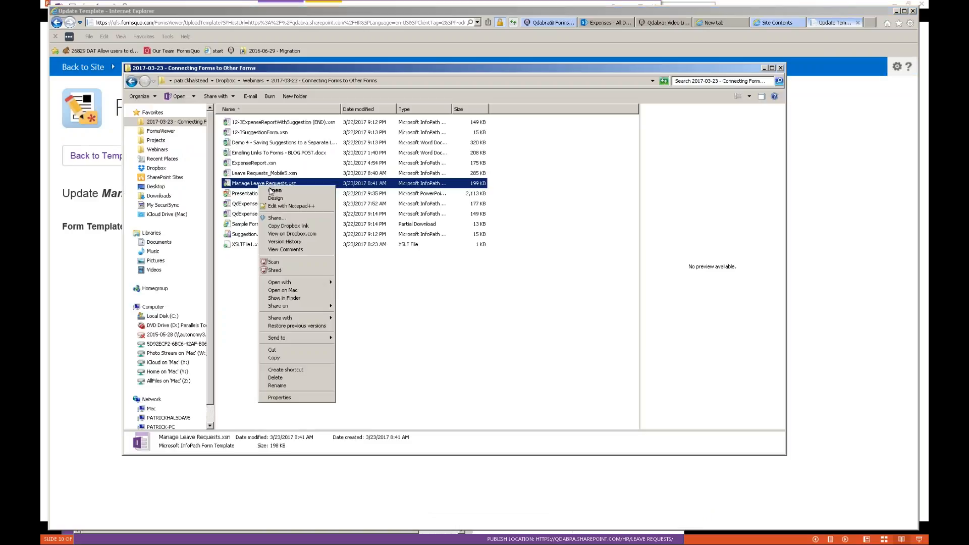
{"action": "left_click", "coordinate": [275, 197]}
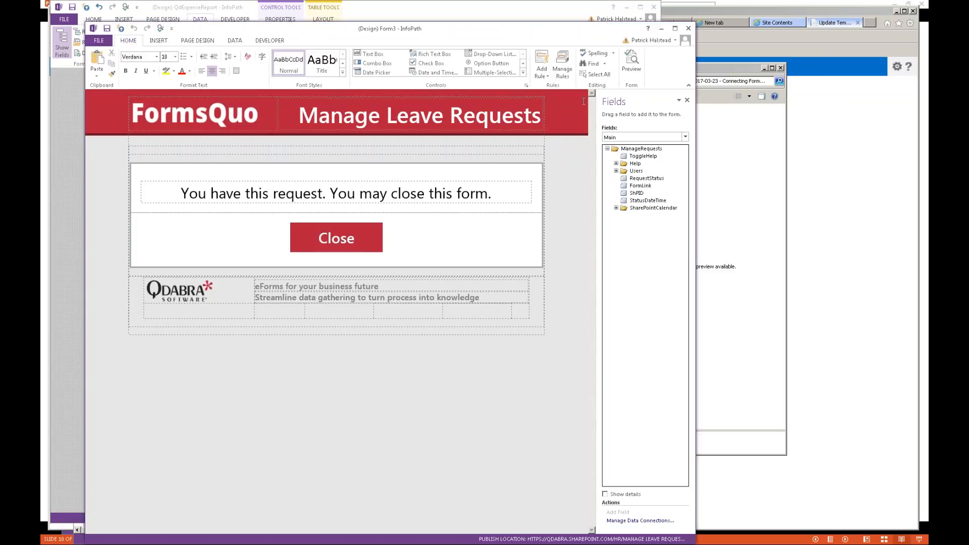
- Show the QdabraRules finishedLoading rules and inspect the approval status rule's Approval command value
{"action": "left_click", "coordinate": [563, 65]}
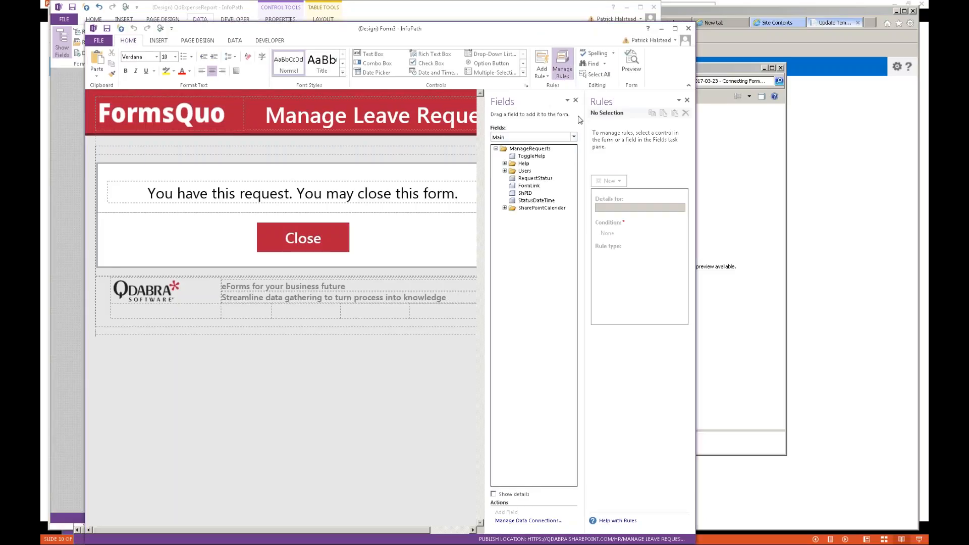
{"action": "left_click", "coordinate": [574, 137]}
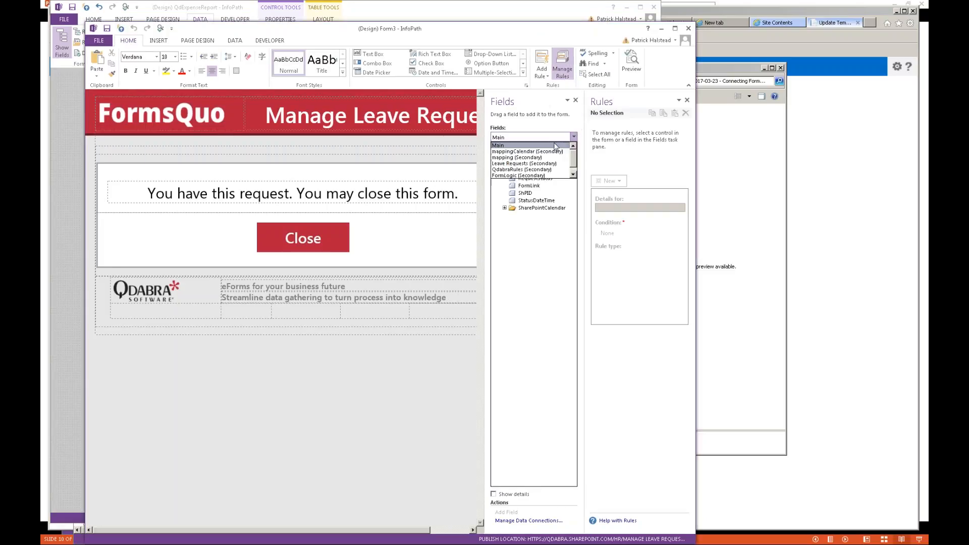
{"action": "left_click", "coordinate": [533, 170]}
{"action": "left_click", "coordinate": [561, 164]}
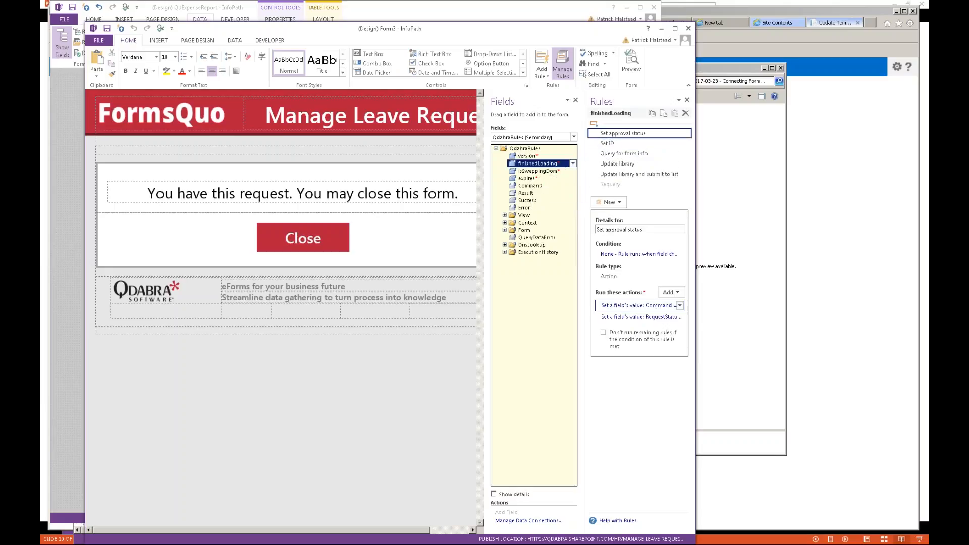
{"action": "left_click", "coordinate": [638, 306]}
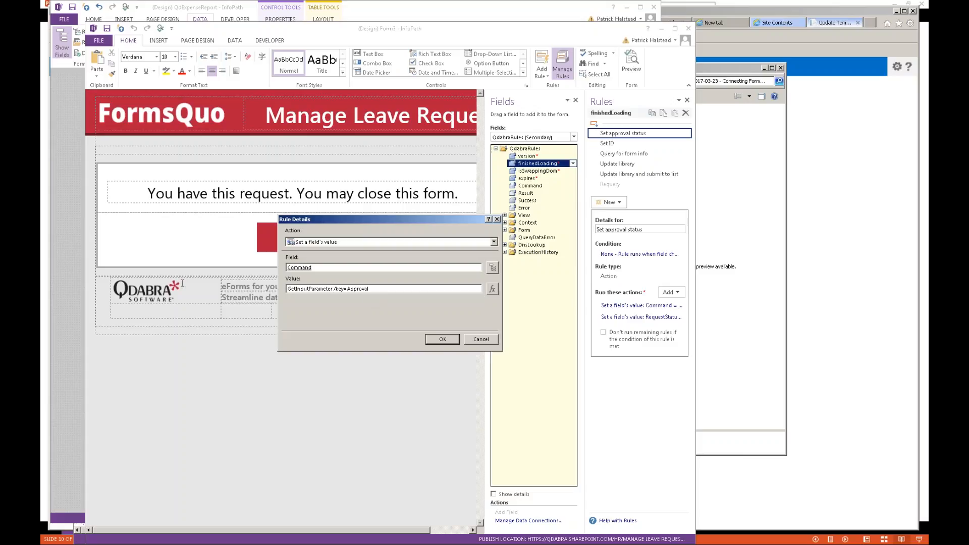
{"action": "triple_click", "coordinate": [360, 290]}
{"action": "left_click", "coordinate": [387, 288]}
{"action": "double_click", "coordinate": [386, 288]}
{"action": "left_click", "coordinate": [482, 339]}
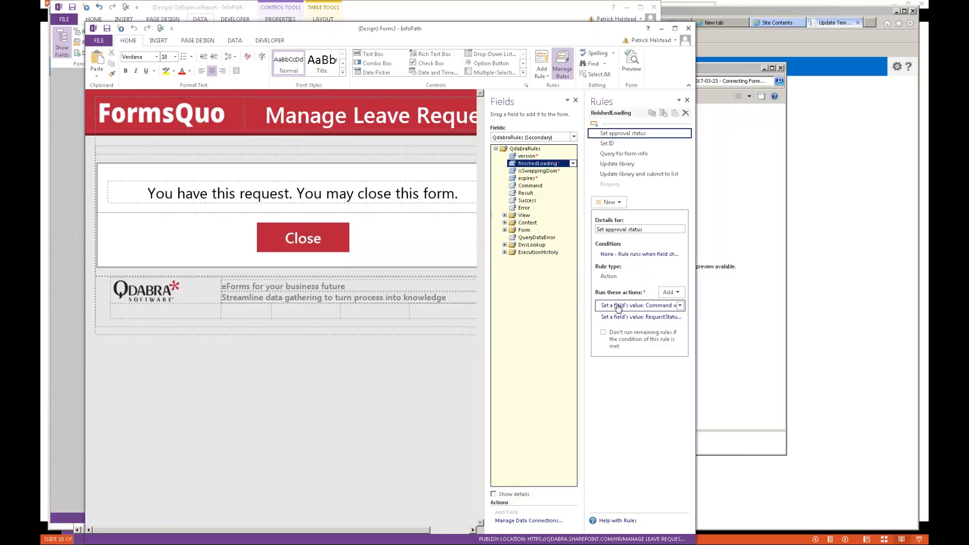
- Review the Set ID, Query for form info and Update library rules, inspecting the submit command
{"action": "left_click", "coordinate": [616, 147]}
{"action": "left_click", "coordinate": [615, 154]}
{"action": "left_click", "coordinate": [618, 164]}
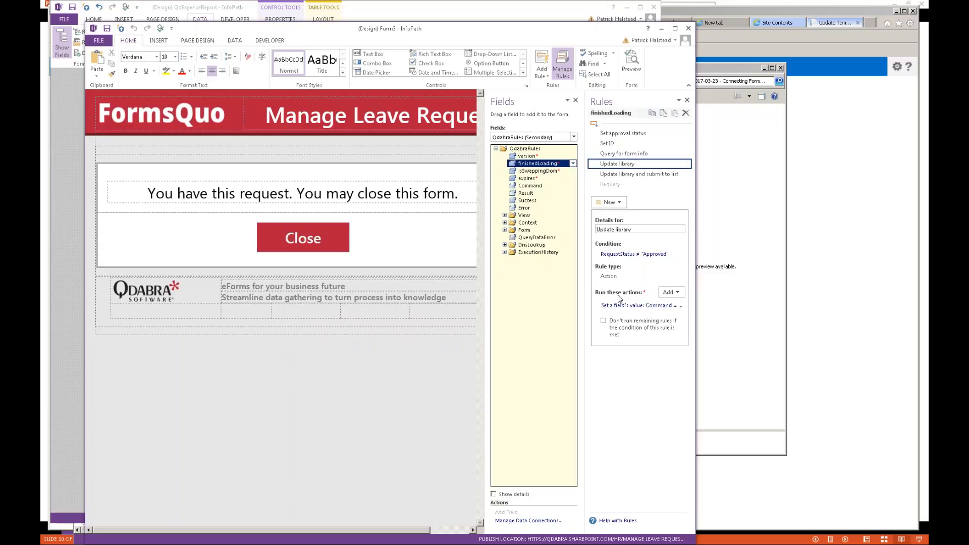
{"action": "left_click", "coordinate": [637, 305]}
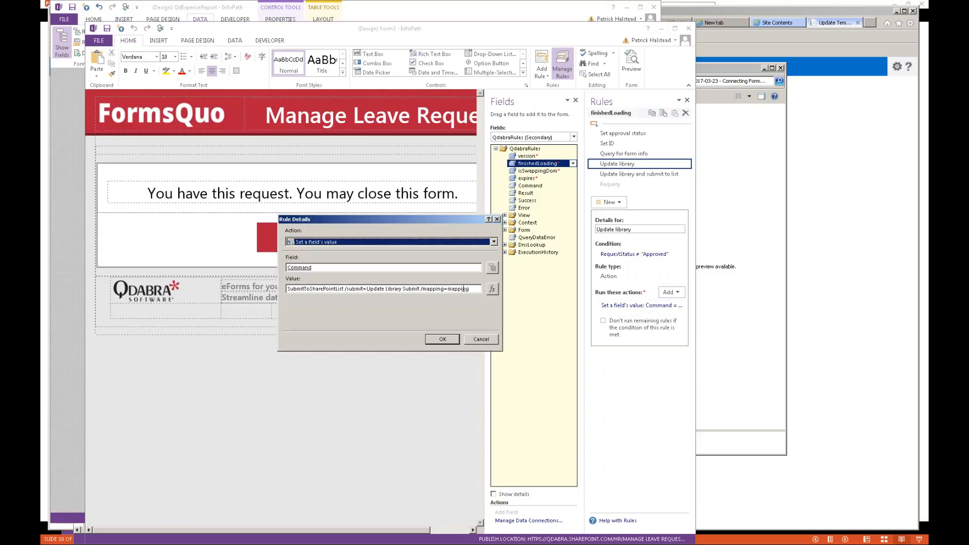
{"action": "left_click_drag", "start_coordinate": [468, 289], "coordinate": [216, 275]}
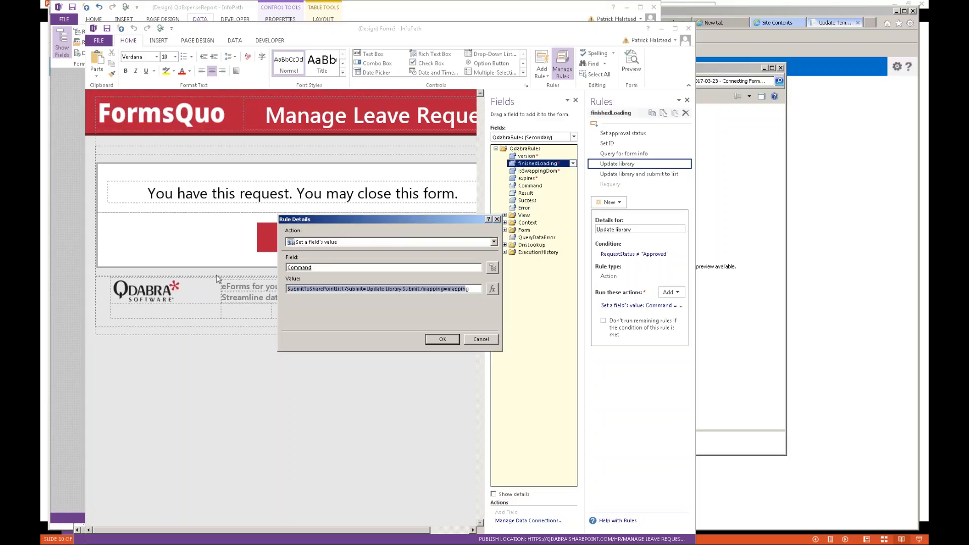
{"action": "key", "text": "Return"}
{"action": "left_click", "coordinate": [656, 174]}
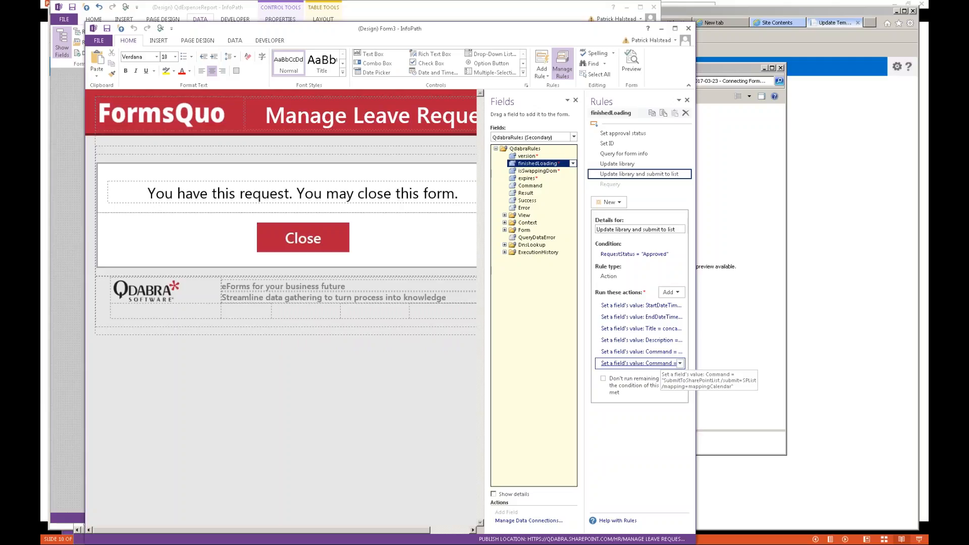
- View the Update library and submit to list rule's condition RequestStatus = "Approved"
{"action": "left_click", "coordinate": [638, 254]}
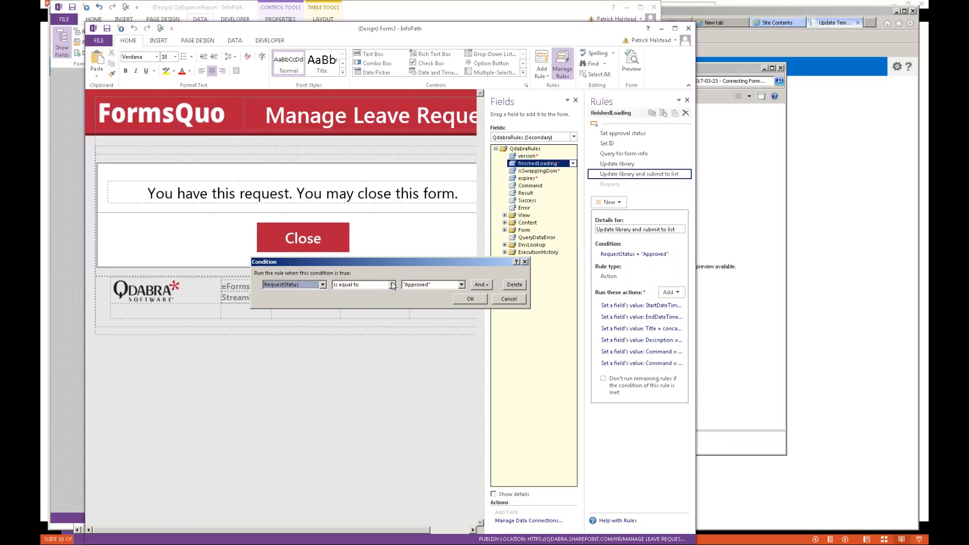
{"action": "left_click", "coordinate": [509, 299]}
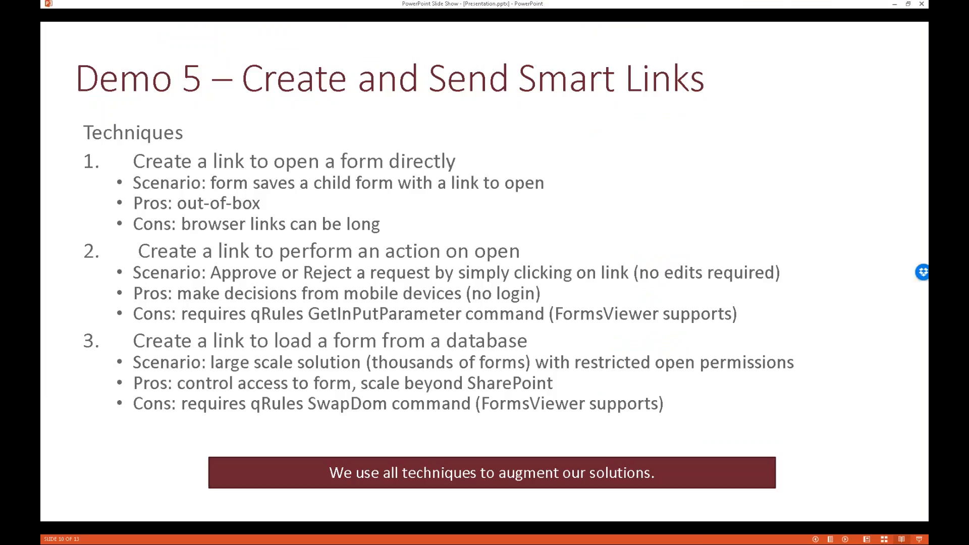
- Advance to the Any Questions? slide, then switch to the Leave Request email Notification workflow
{"action": "key", "text": "Right"}
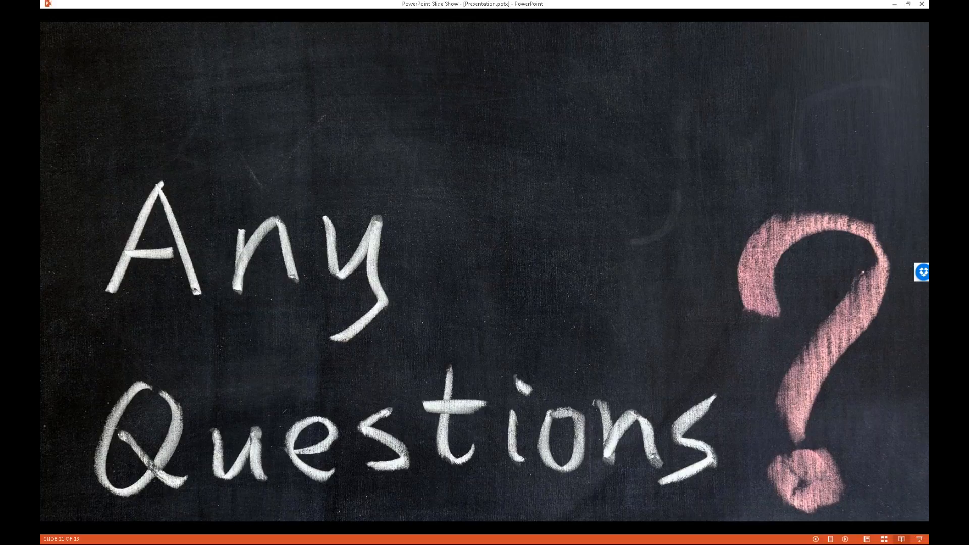
{"action": "key", "text": "alt+Tab"}
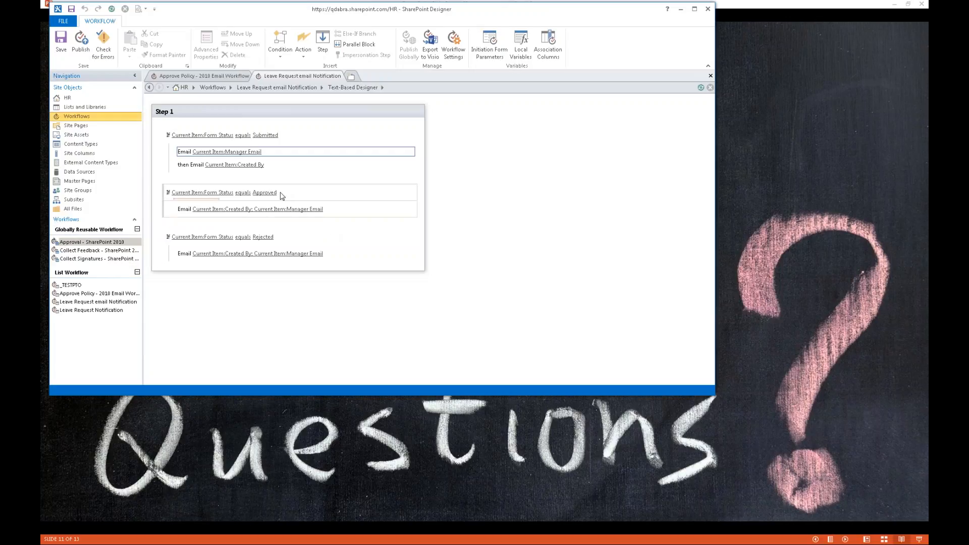
- Inspect the manager email's Approve Request link URL ending in Approval=Approved, then switch to the browser
{"action": "left_click", "coordinate": [246, 152]}
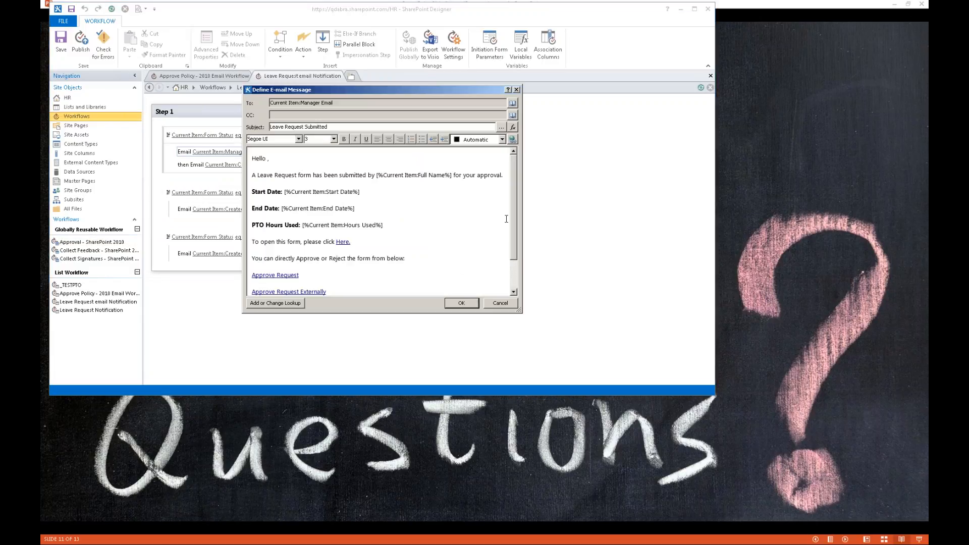
{"action": "scroll", "coordinate": [367, 244], "scroll_direction": "down", "scroll_amount": 2}
{"action": "left_click", "coordinate": [269, 235]}
{"action": "left_click", "coordinate": [513, 141]}
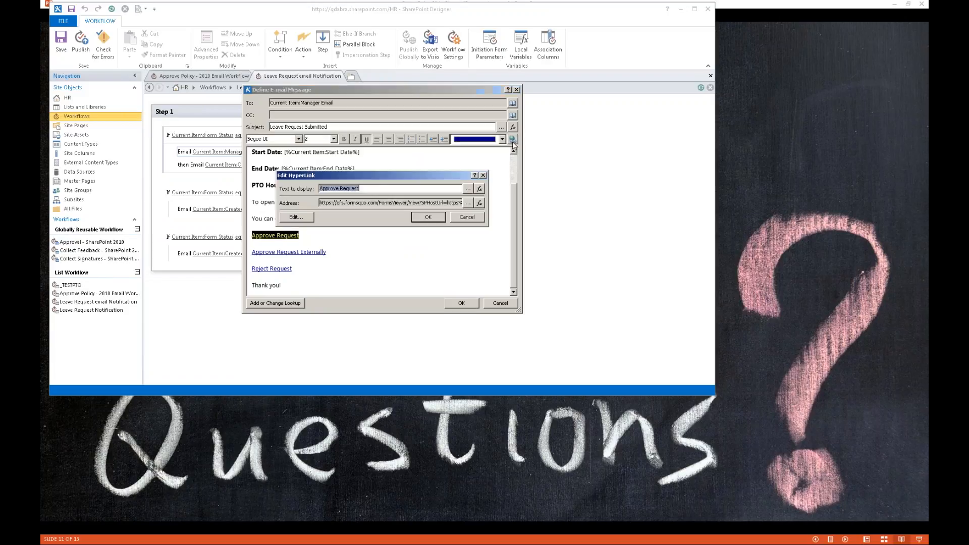
{"action": "left_click", "coordinate": [469, 203]}
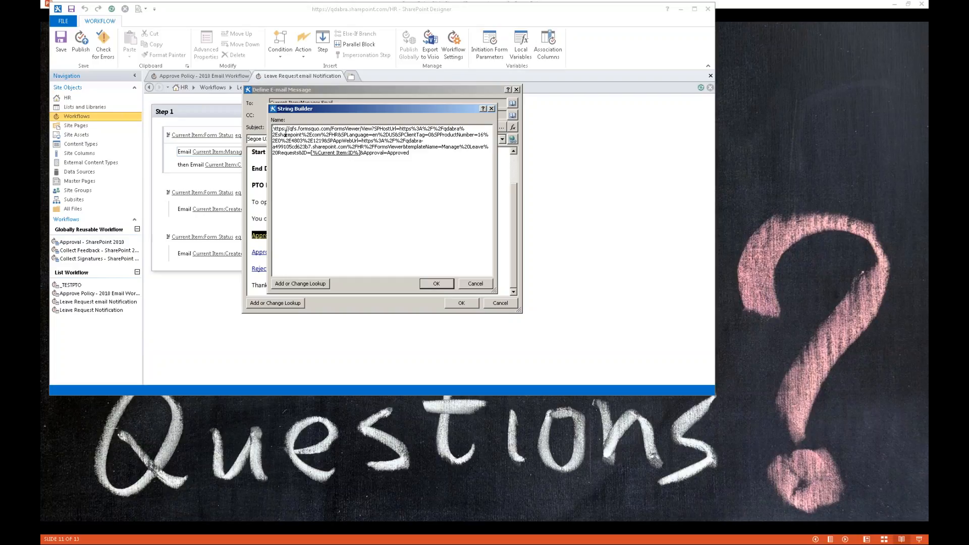
{"action": "left_click_drag", "start_coordinate": [279, 129], "coordinate": [361, 155]}
{"action": "key", "text": "Escape"}
{"action": "key", "text": "Escape"}
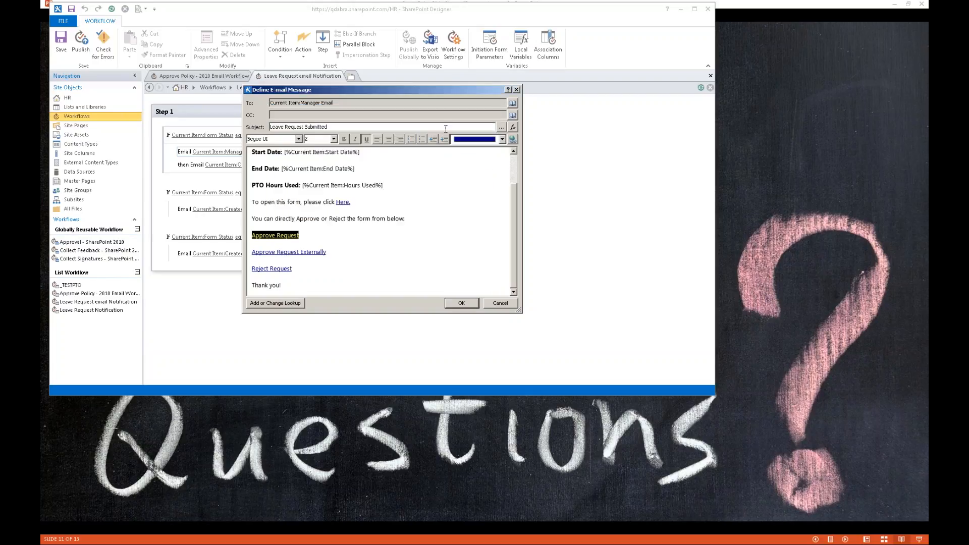
{"action": "left_click", "coordinate": [518, 90]}
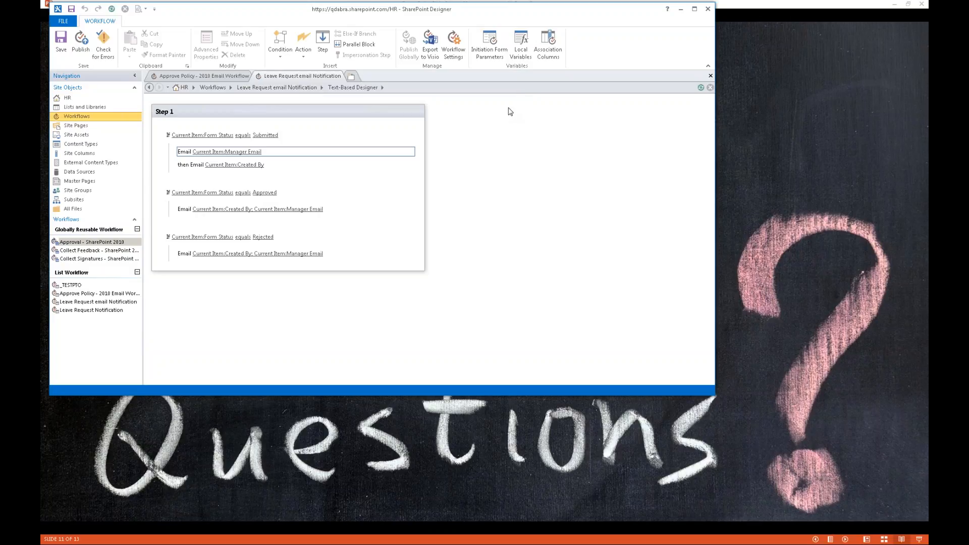
{"action": "key", "text": "alt+Tab"}
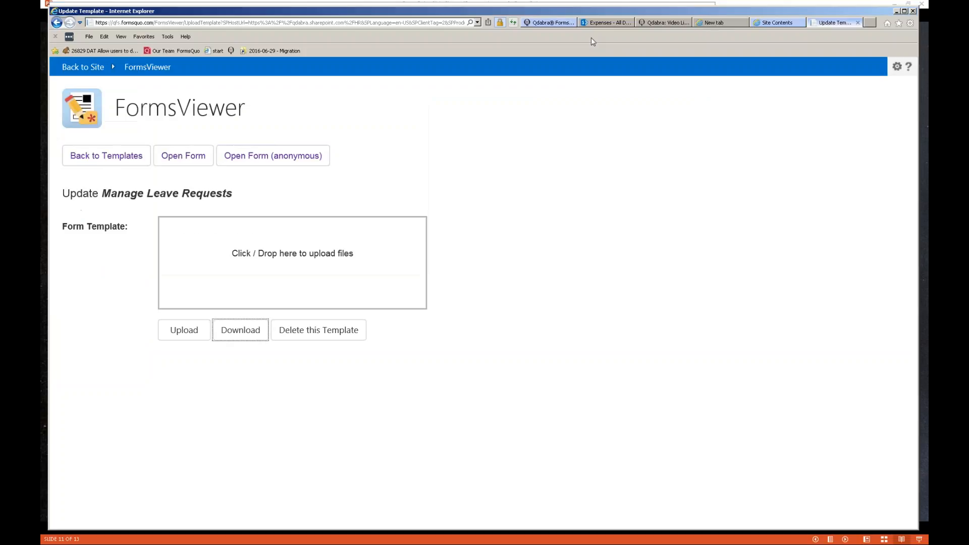
- Move through the browser tabs to the Expenses - All Documents library
{"action": "left_click", "coordinate": [720, 25]}
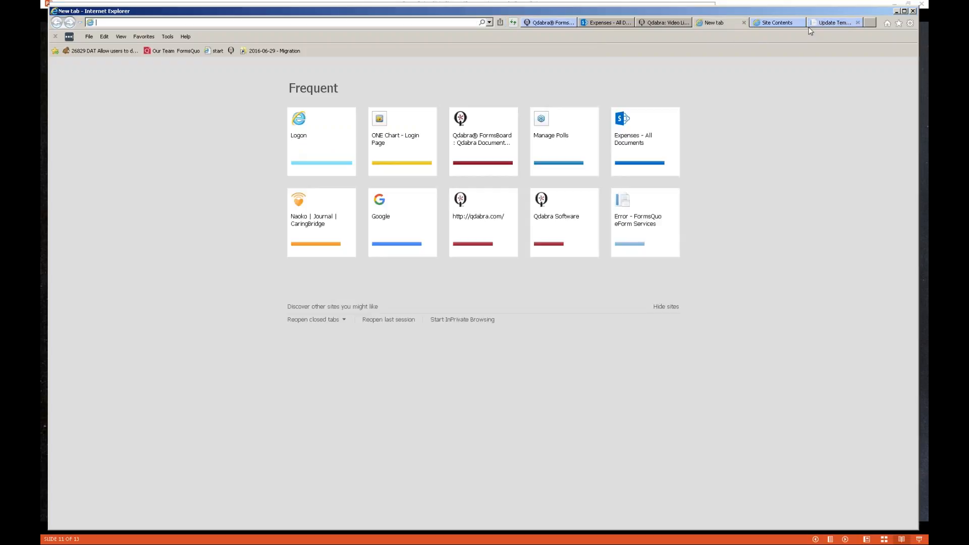
{"action": "left_click", "coordinate": [663, 23]}
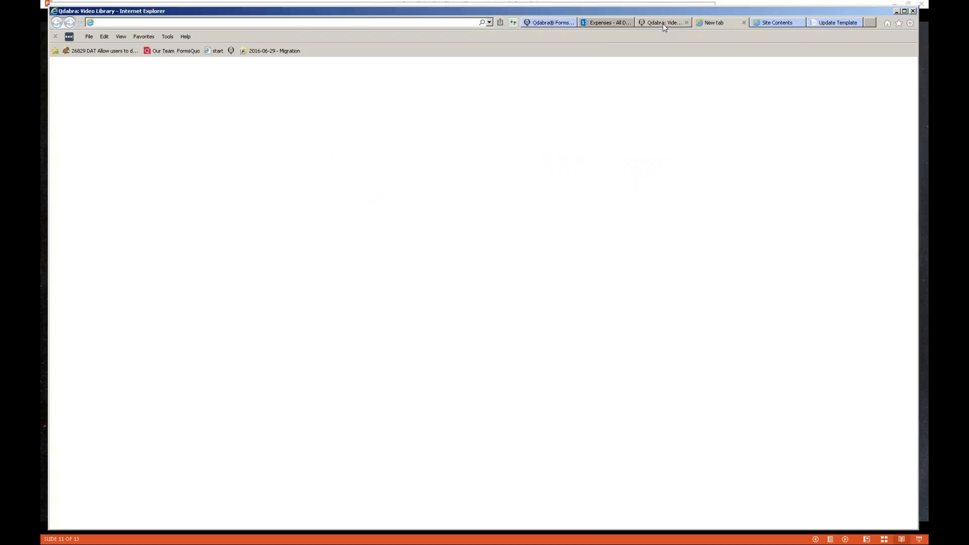
{"action": "left_click", "coordinate": [606, 24]}
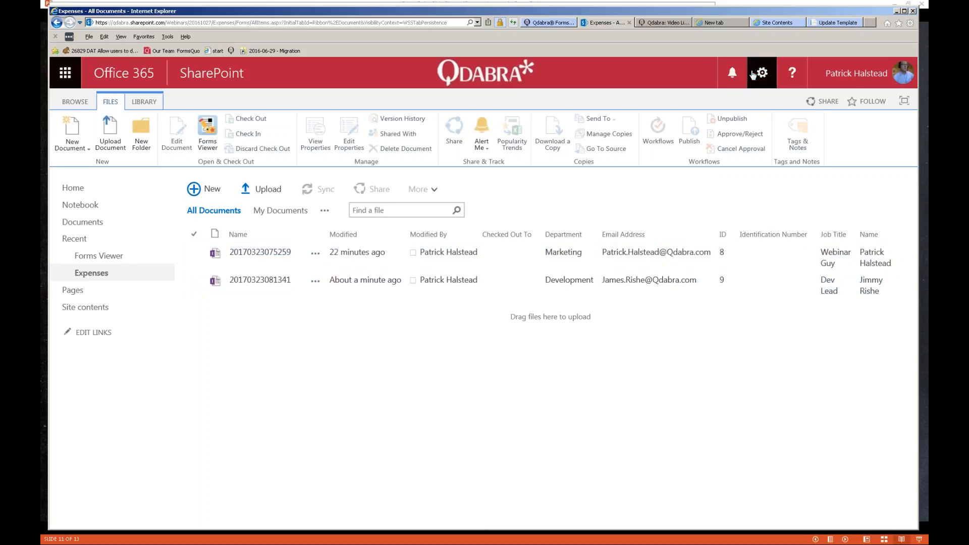
- Open the 12-3ExpenseReportWithSuggestion library from the chat link and start a new Expense Report
{"action": "key", "text": "alt+Tab"}
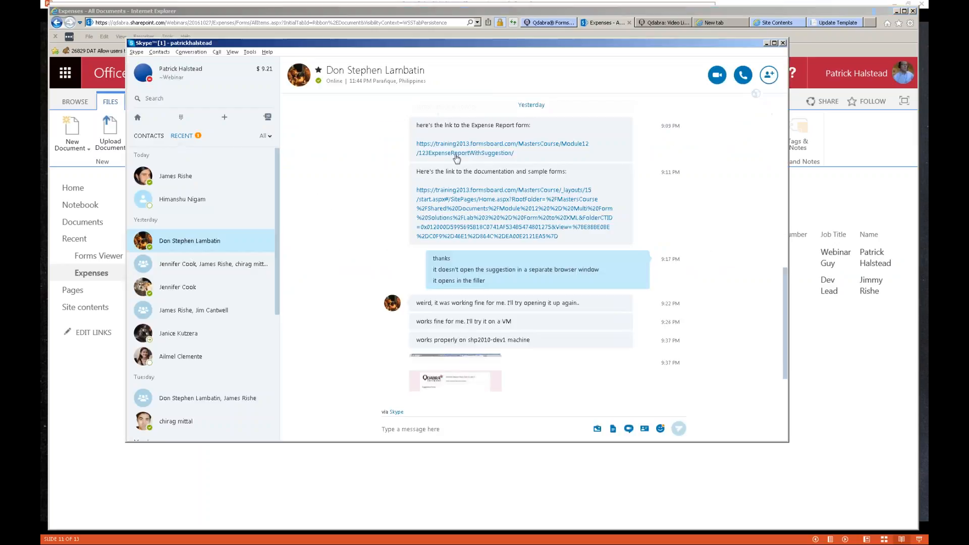
{"action": "left_click", "coordinate": [467, 152]}
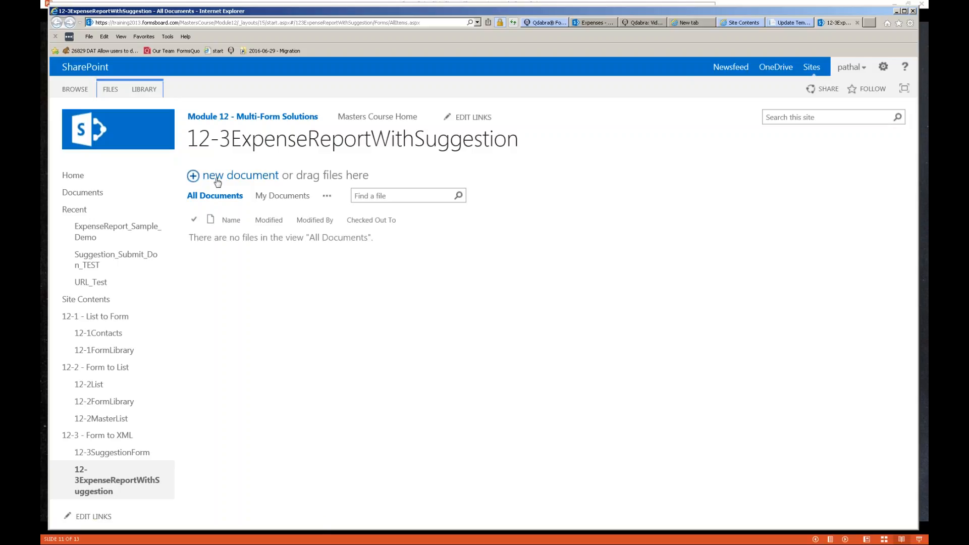
{"action": "left_click", "coordinate": [218, 177]}
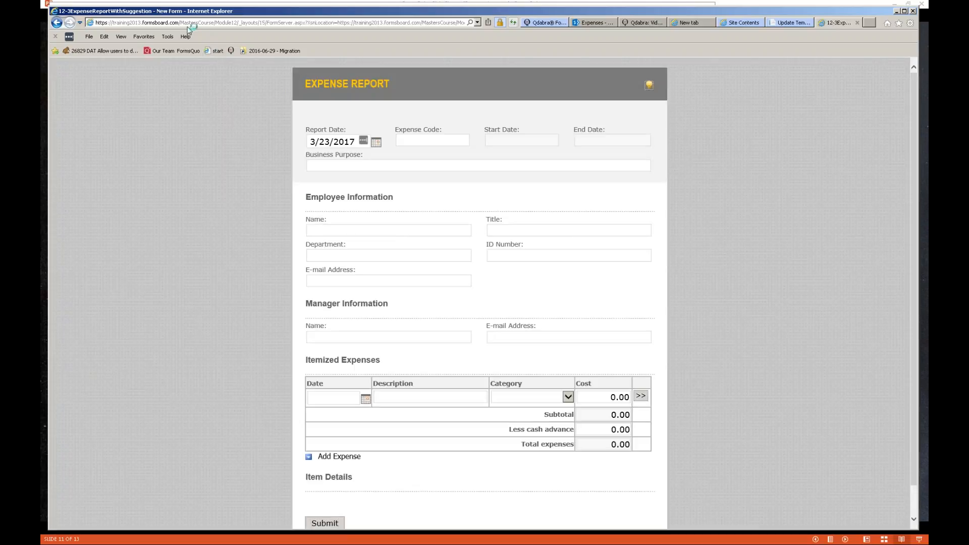
- Select the new form's web address up to the site name, then return to the slide show
{"action": "left_click", "coordinate": [187, 23]}
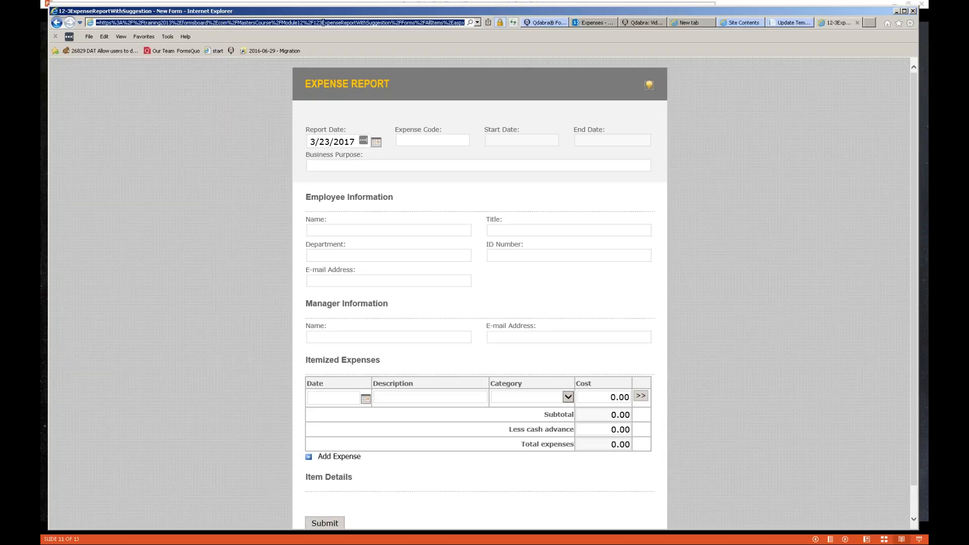
{"action": "key", "text": "Home"}
{"action": "key", "text": "shift+Right"}
{"action": "key", "text": "shift+Right"}
{"action": "key", "text": "shift+Right"}
{"action": "key", "text": "shift+Right"}
{"action": "key", "text": "shift+Right"}
{"action": "key", "text": "shift+Right"}
{"action": "key", "text": "shift+Right"}
{"action": "key", "text": "shift+Right"}
{"action": "key", "text": "shift+Right"}
{"action": "key", "text": "shift+Right"}
{"action": "key", "text": "shift+Right"}
{"action": "key", "text": "shift+Right"}
{"action": "key", "text": "shift+Right"}
{"action": "key", "text": "shift+Right"}
{"action": "key", "text": "shift+Right"}
{"action": "key", "text": "shift+Right"}
{"action": "key", "text": "shift+Right"}
{"action": "key", "text": "shift+Right"}
{"action": "key", "text": "shift+Right"}
{"action": "key", "text": "shift+Right"}
{"action": "key", "text": "shift+Right"}
{"action": "key", "text": "shift+Right"}
{"action": "key", "text": "shift+Right"}
{"action": "key", "text": "shift+Right"}
{"action": "key", "text": "shift+Right"}
{"action": "key", "text": "shift+Right"}
{"action": "key", "text": "shift+Right"}
{"action": "key", "text": "shift+Right"}
{"action": "key", "text": "shift+Right"}
{"action": "key", "text": "shift+Right"}
{"action": "key", "text": "shift+Right"}
{"action": "key", "text": "shift+Right"}
{"action": "key", "text": "shift+Right"}
{"action": "key", "text": "shift+Right"}
{"action": "key", "text": "shift+Right"}
{"action": "key", "text": "shift+Right"}
{"action": "key", "text": "shift+Right"}
{"action": "key", "text": "shift+Right"}
{"action": "key", "text": "shift+Right"}
{"action": "key", "text": "shift+Right"}
{"action": "key", "text": "shift+Right"}
{"action": "key", "text": "shift+Right"}
{"action": "key", "text": "shift+Right"}
{"action": "key", "text": "shift+Right"}
{"action": "key", "text": "shift+Right"}
{"action": "key", "text": "shift+Right"}
{"action": "key", "text": "shift+Right"}
{"action": "key", "text": "shift+Right"}
{"action": "key", "text": "shift+Right"}
{"action": "key", "text": "shift+Right"}
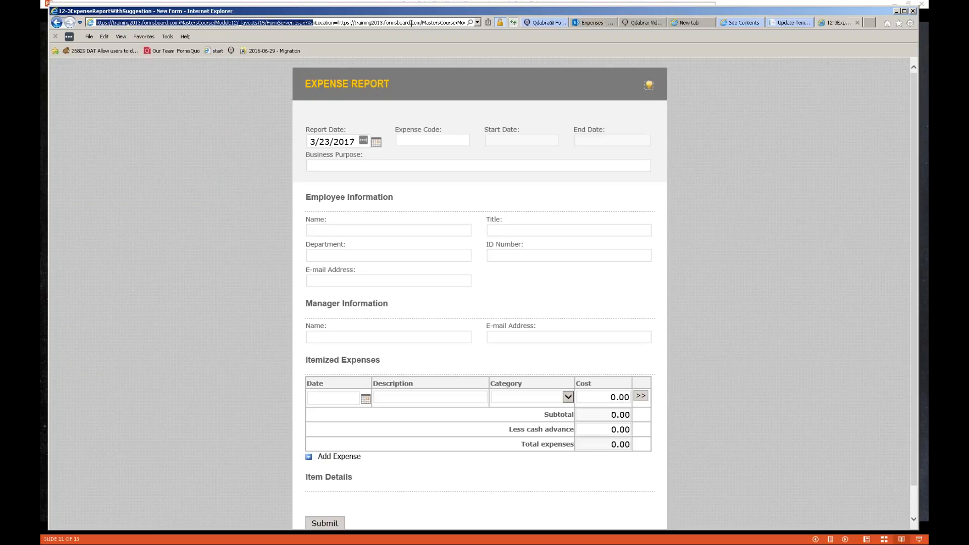
{"action": "key", "text": "shift+Right"}
{"action": "key", "text": "shift+Right"}
{"action": "key", "text": "shift+Right"}
{"action": "key", "text": "shift+Right"}
{"action": "left_click_drag", "start_coordinate": [430, 22], "coordinate": [96, 23]}
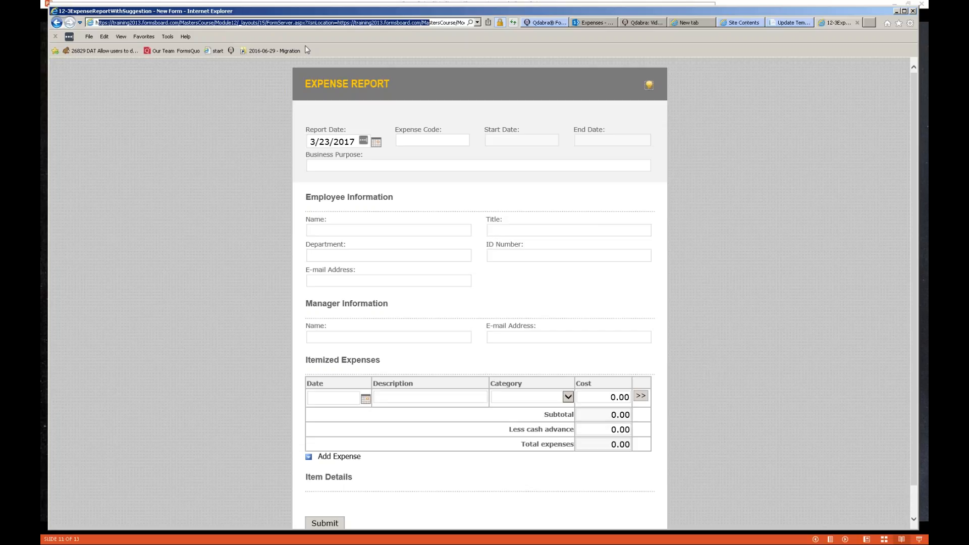
{"action": "key", "text": "alt+Tab"}
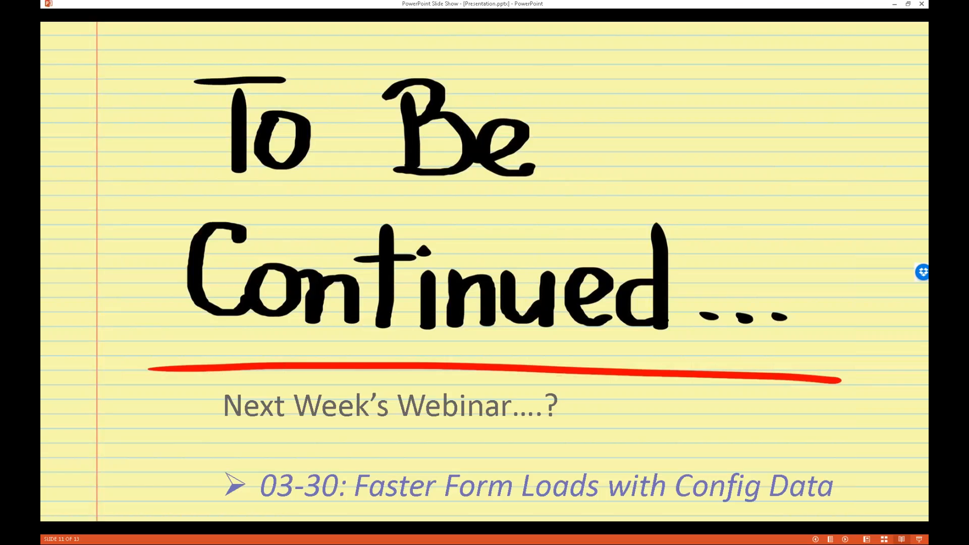